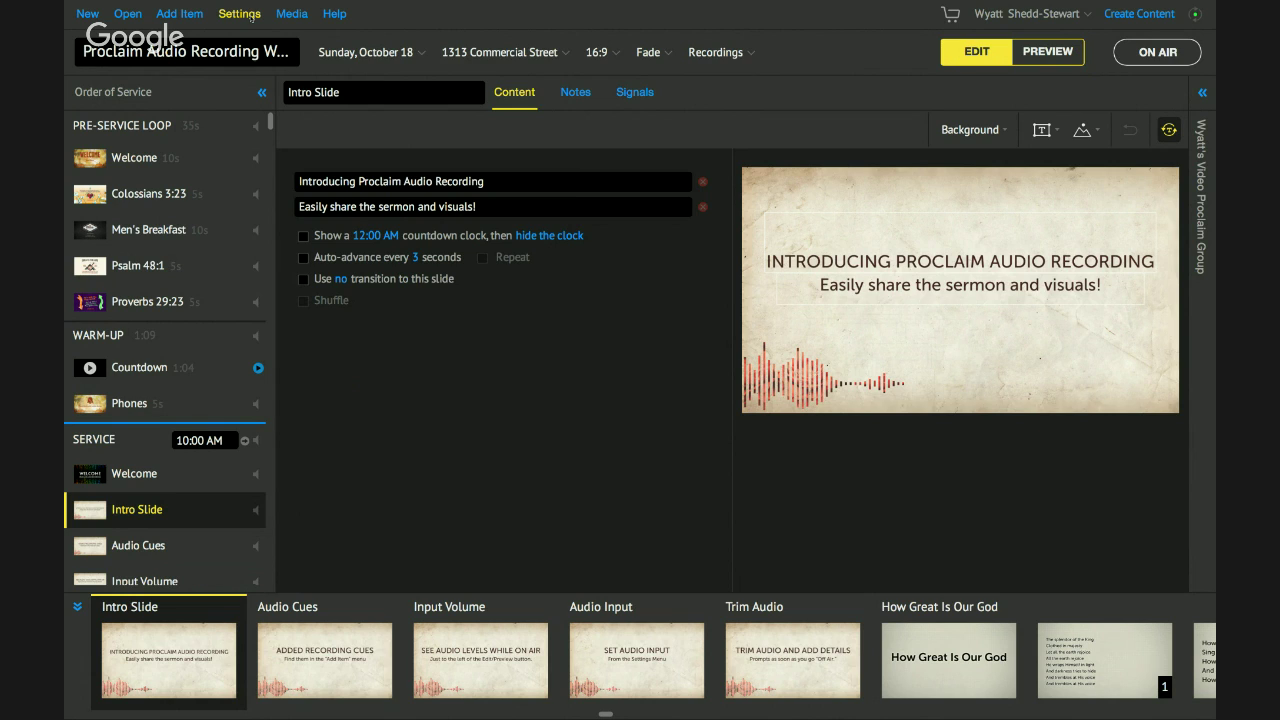
# Slightly lower the internal microphone's input volume in the audio settings.
pyautogui.click(253, 15)
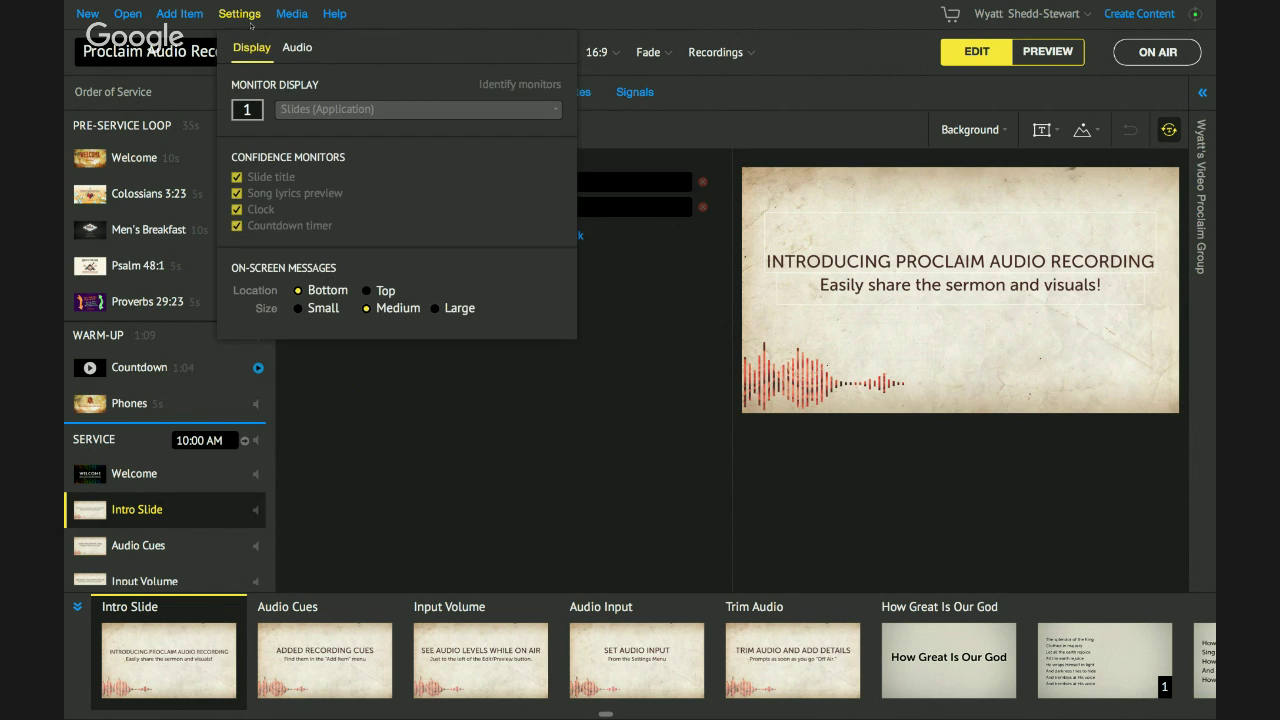
pyautogui.click(239, 17)
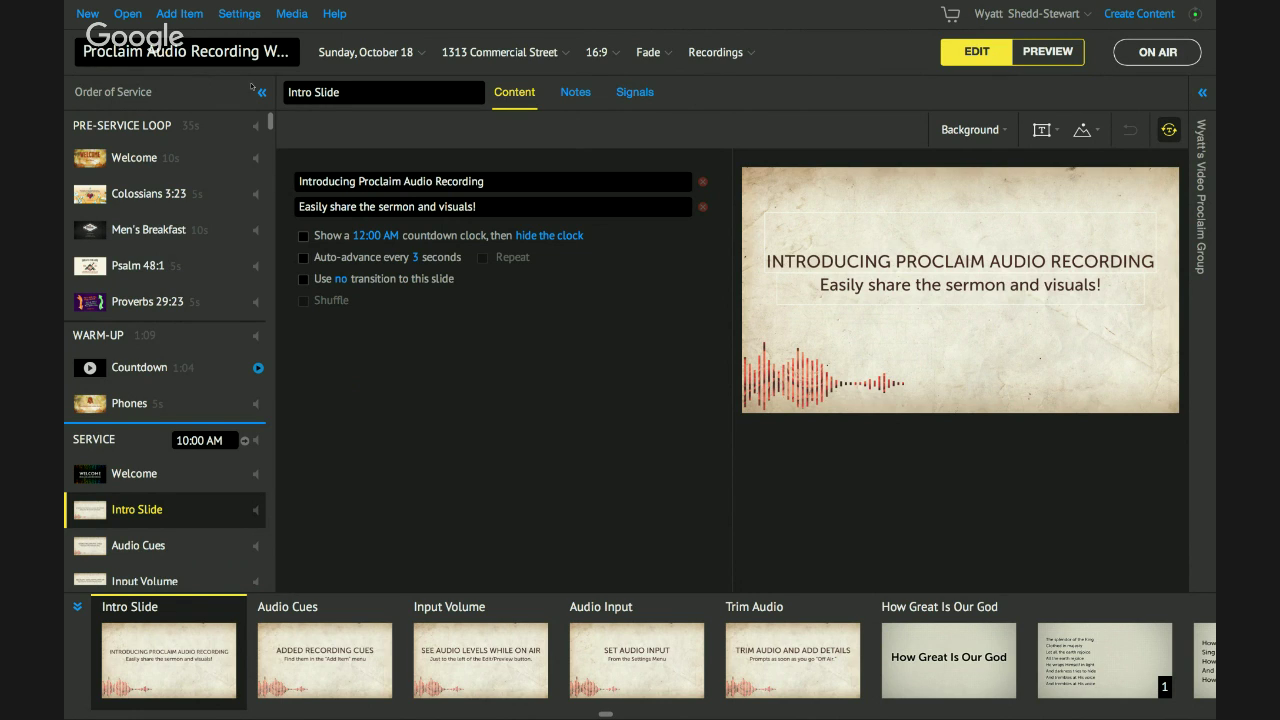
pyautogui.click(243, 23)
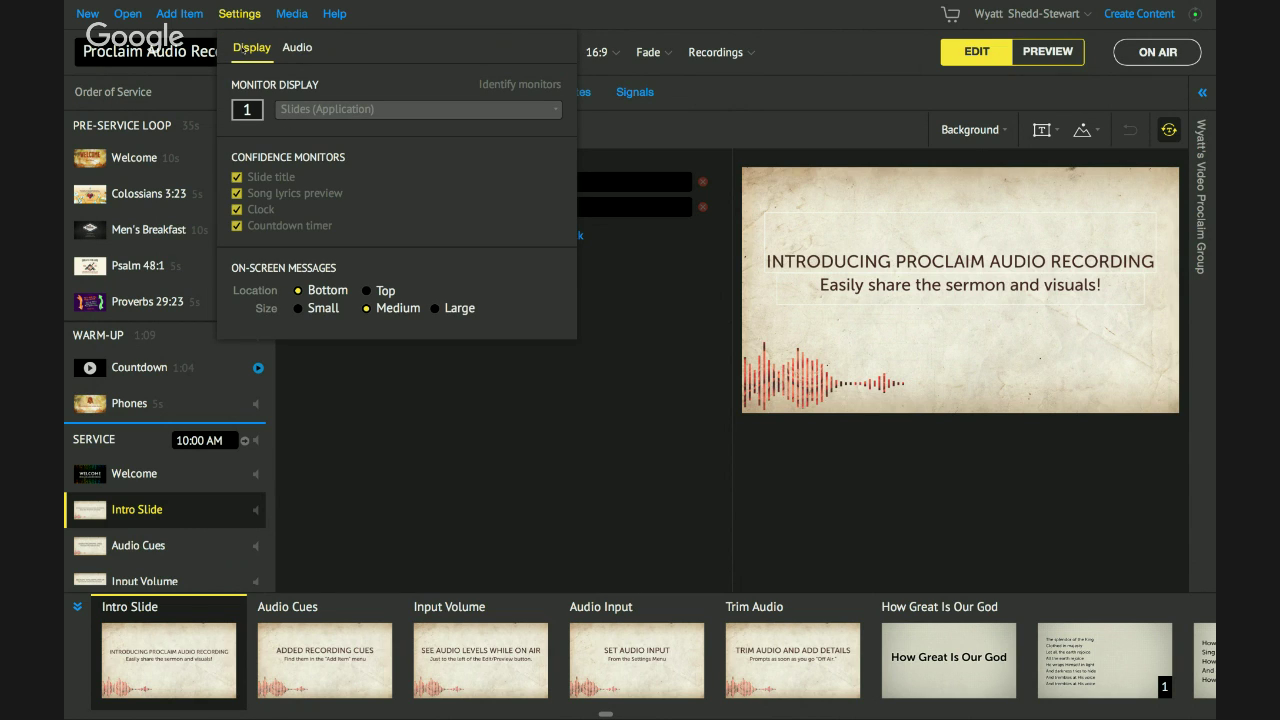
pyautogui.click(297, 48)
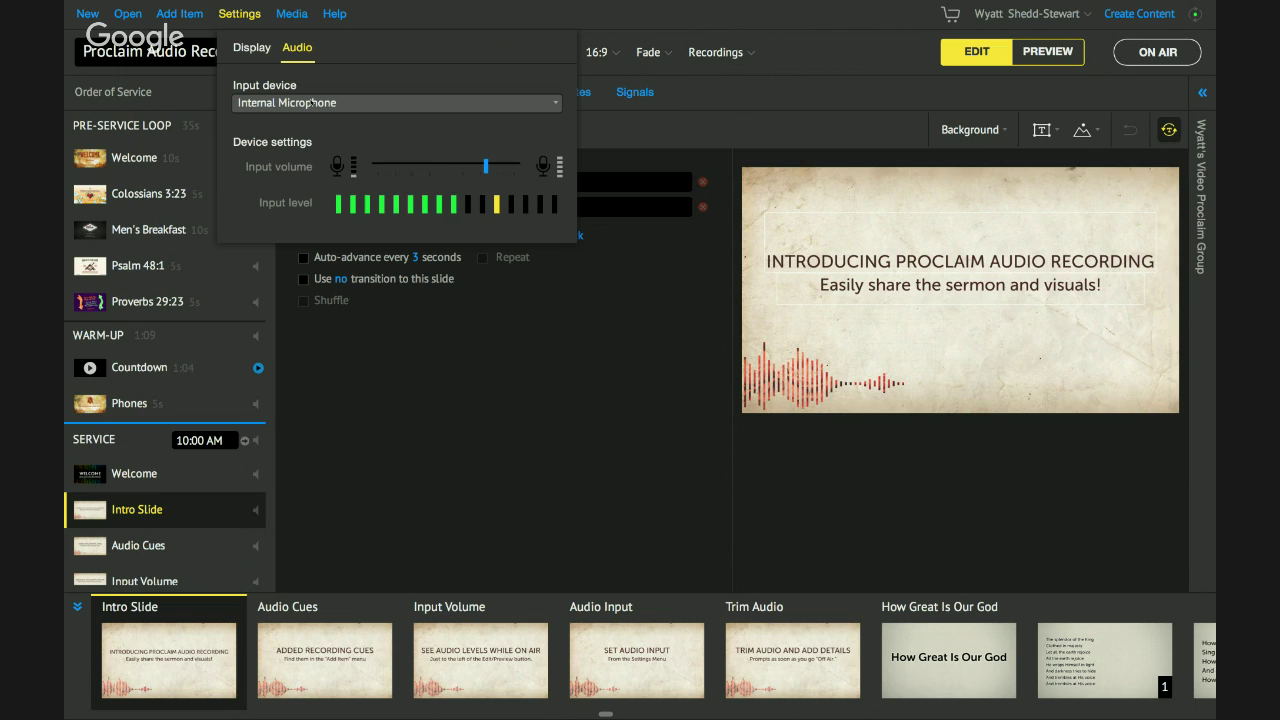
pyautogui.moveTo(486, 171); pyautogui.dragTo(481, 172)
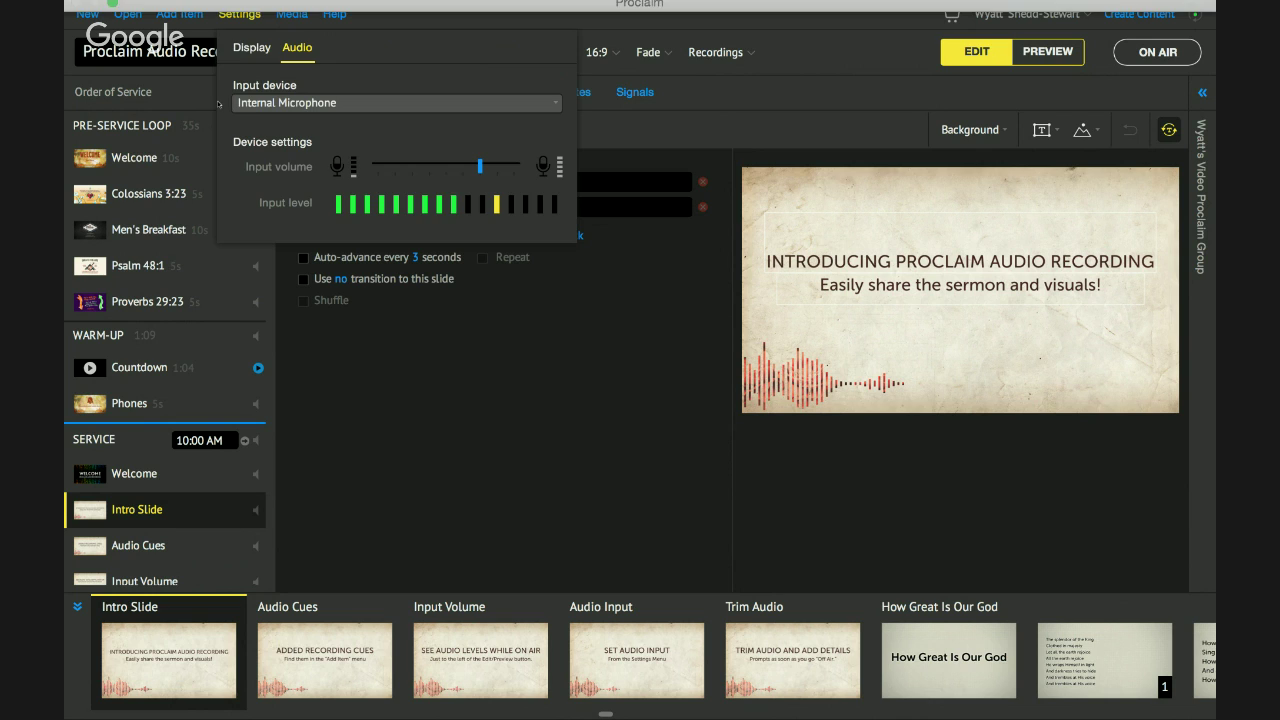
pyautogui.click(444, 520)
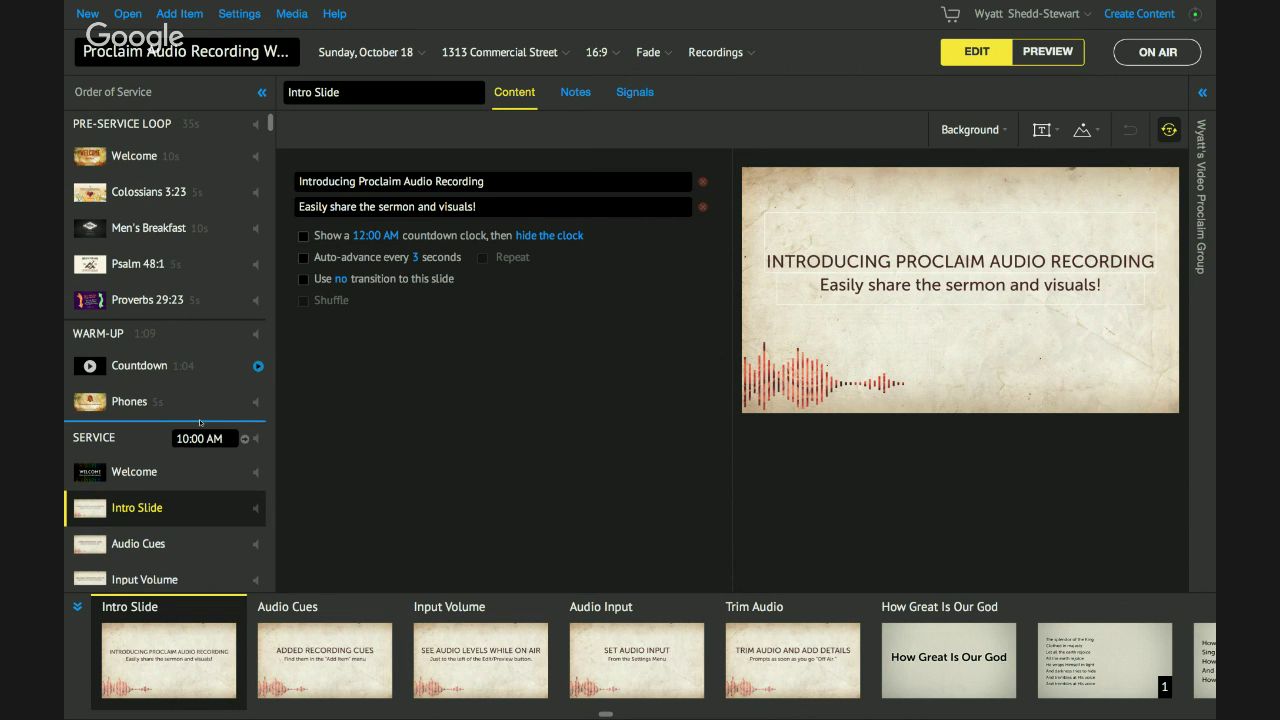
# Add a Start Recording cue between the Welcome and Intro Slide items of the Service section.
pyautogui.scroll(-5, 200, 422)
pyautogui.scroll(2, 200, 422)
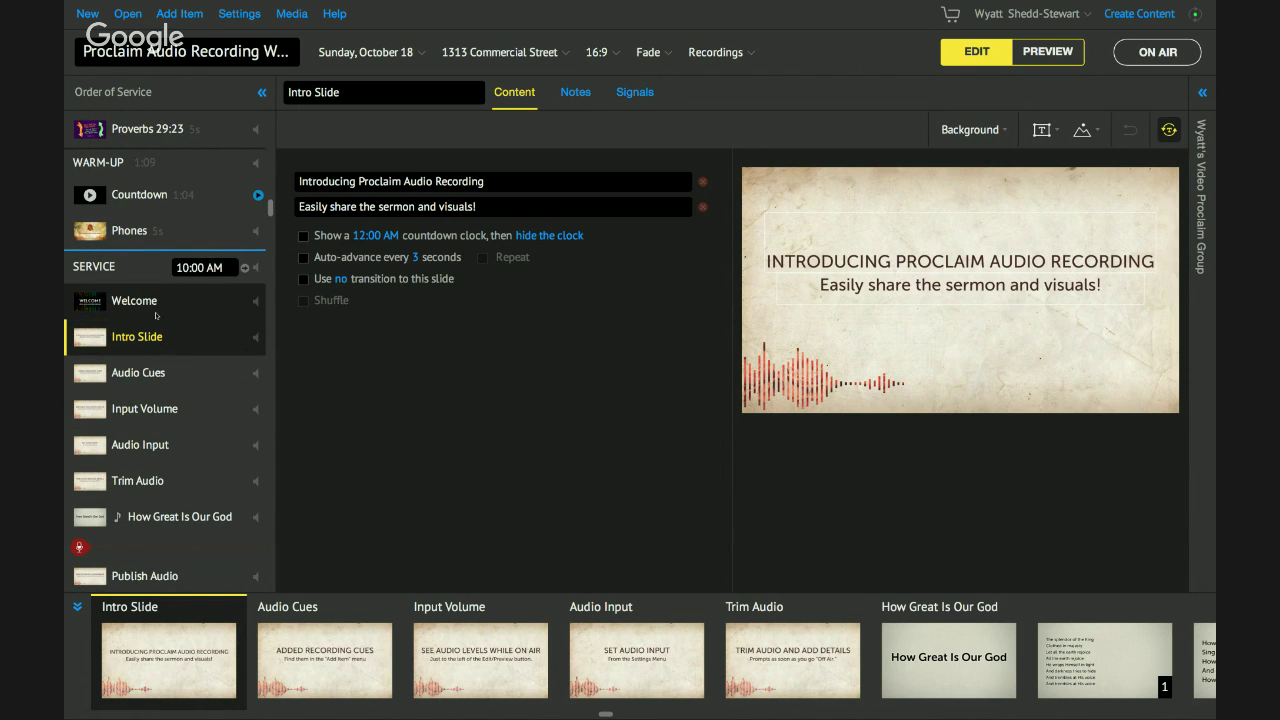
pyautogui.click(181, 14)
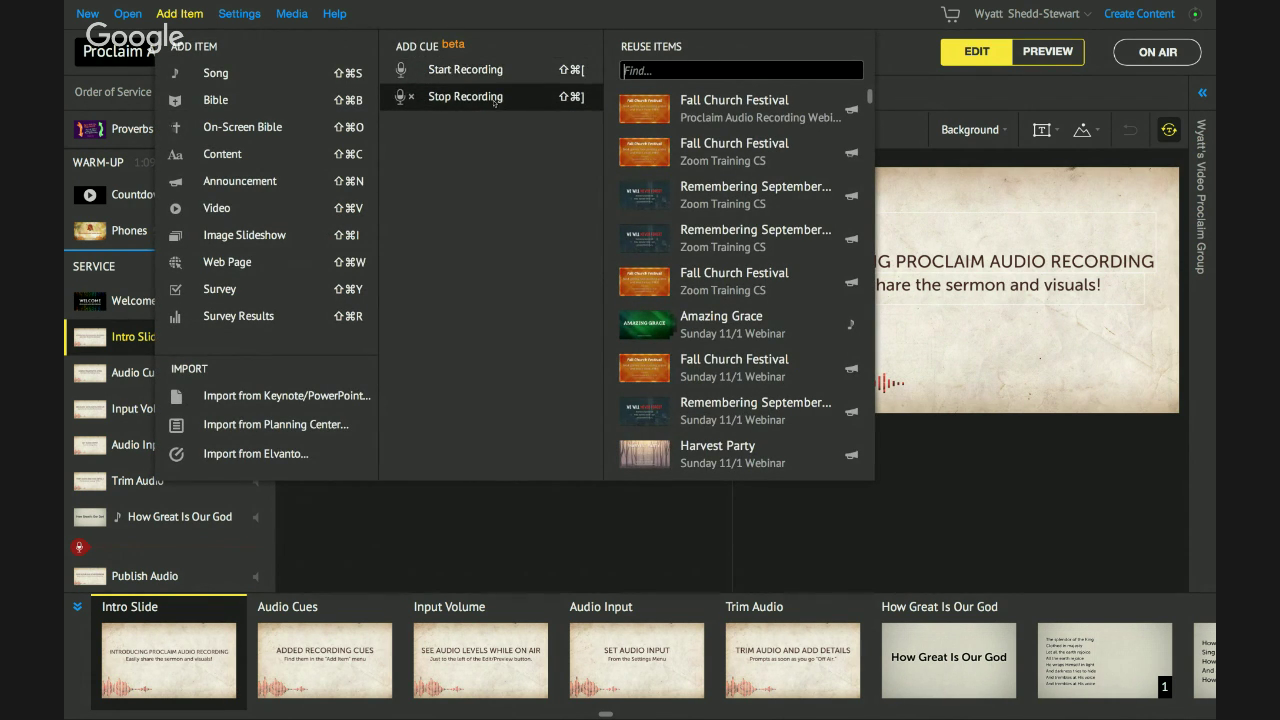
pyautogui.click(465, 70)
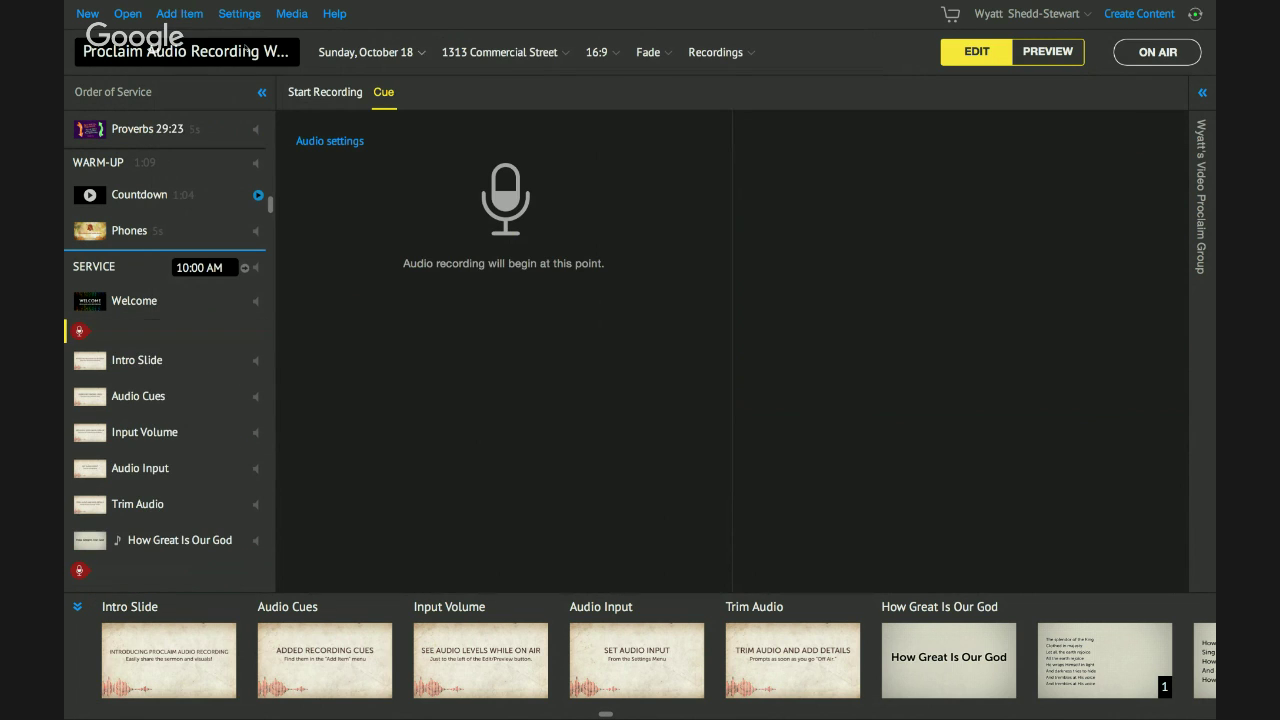
# Add a Stop Recording cue and move it between Trim Audio and How Great Is Our God.
pyautogui.click(180, 14)
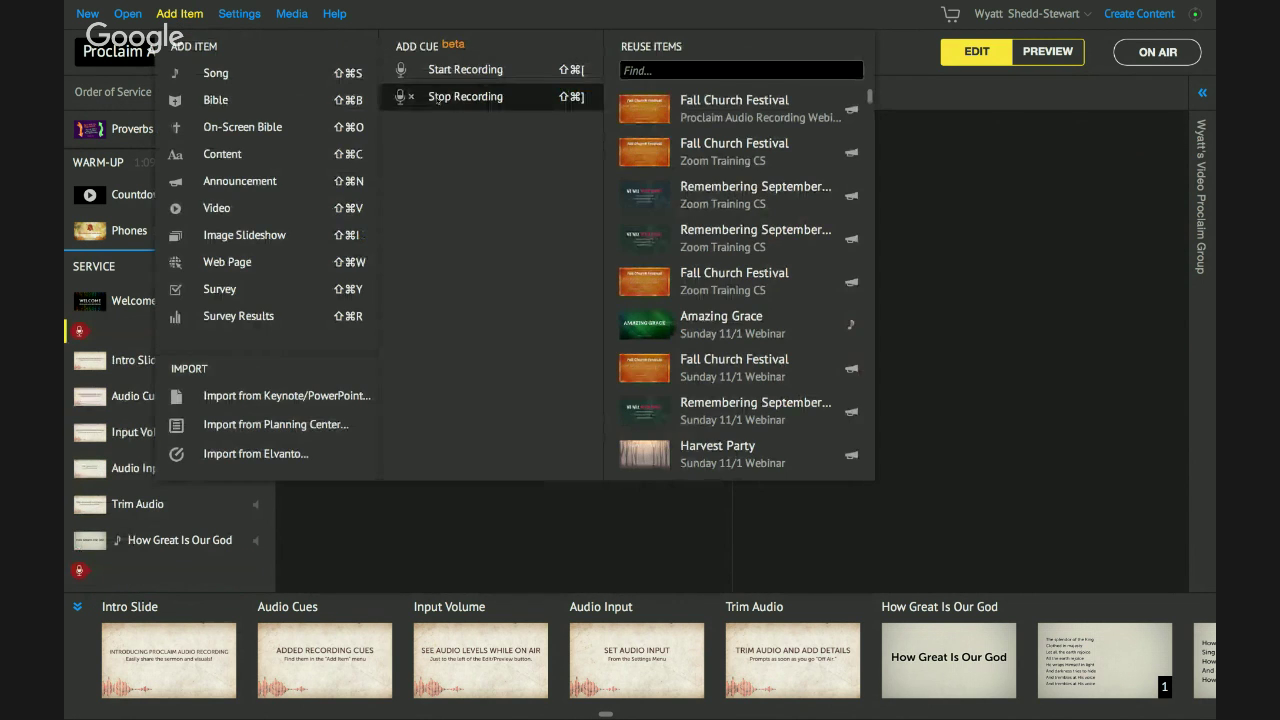
pyautogui.click(430, 177)
pyautogui.click(80, 331)
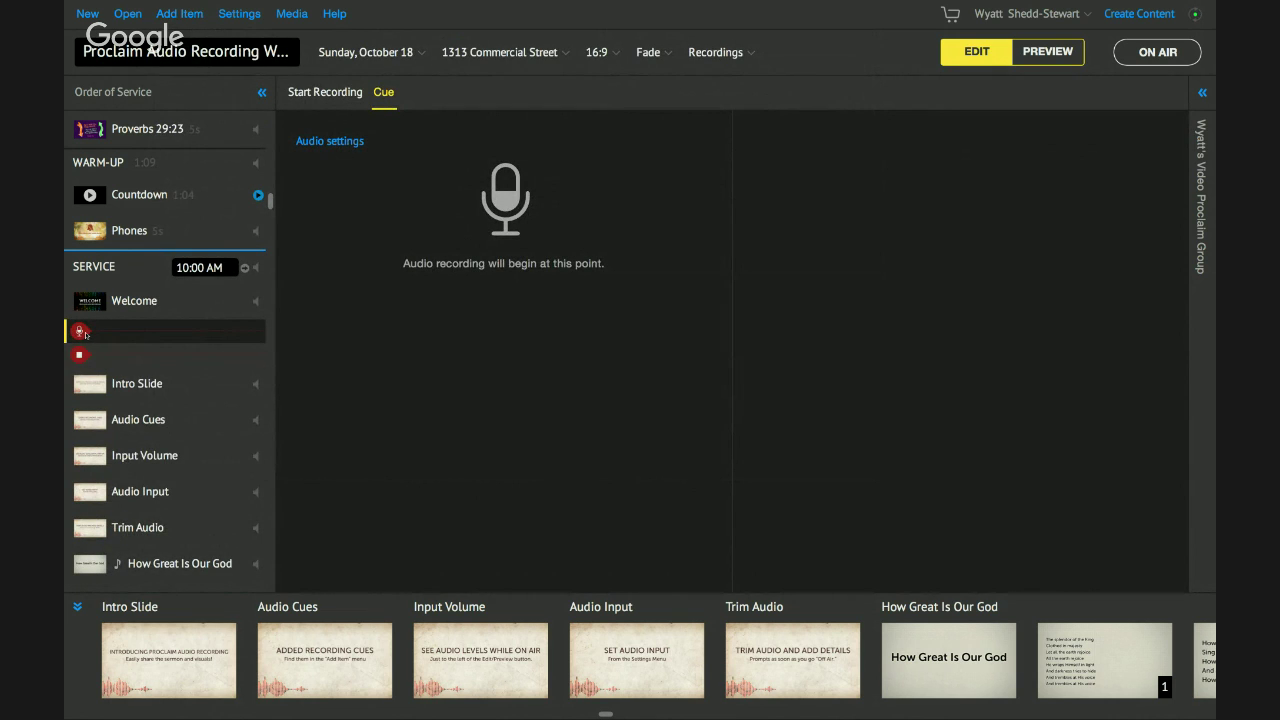
pyautogui.press('Down')
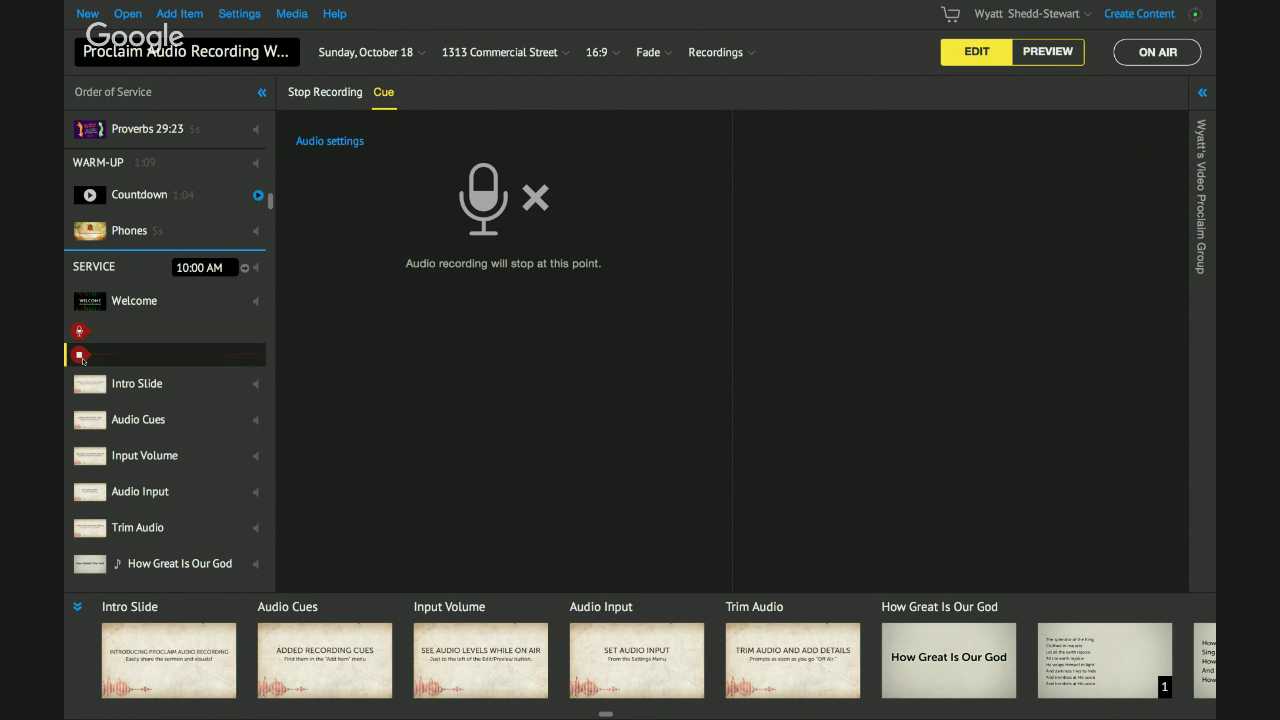
pyautogui.moveTo(82, 359); pyautogui.dragTo(90, 550)
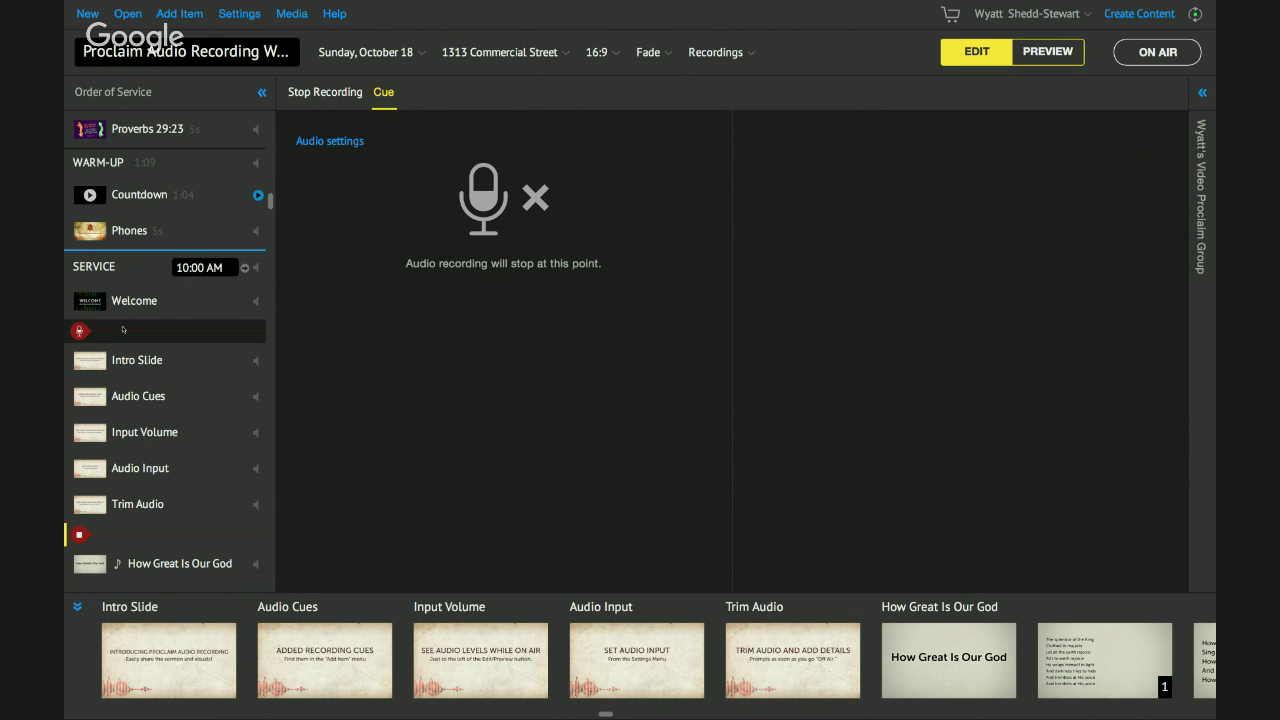
# Review the start and stop recording cues placed around the slides and the song in the Service section.
pyautogui.click(123, 329)
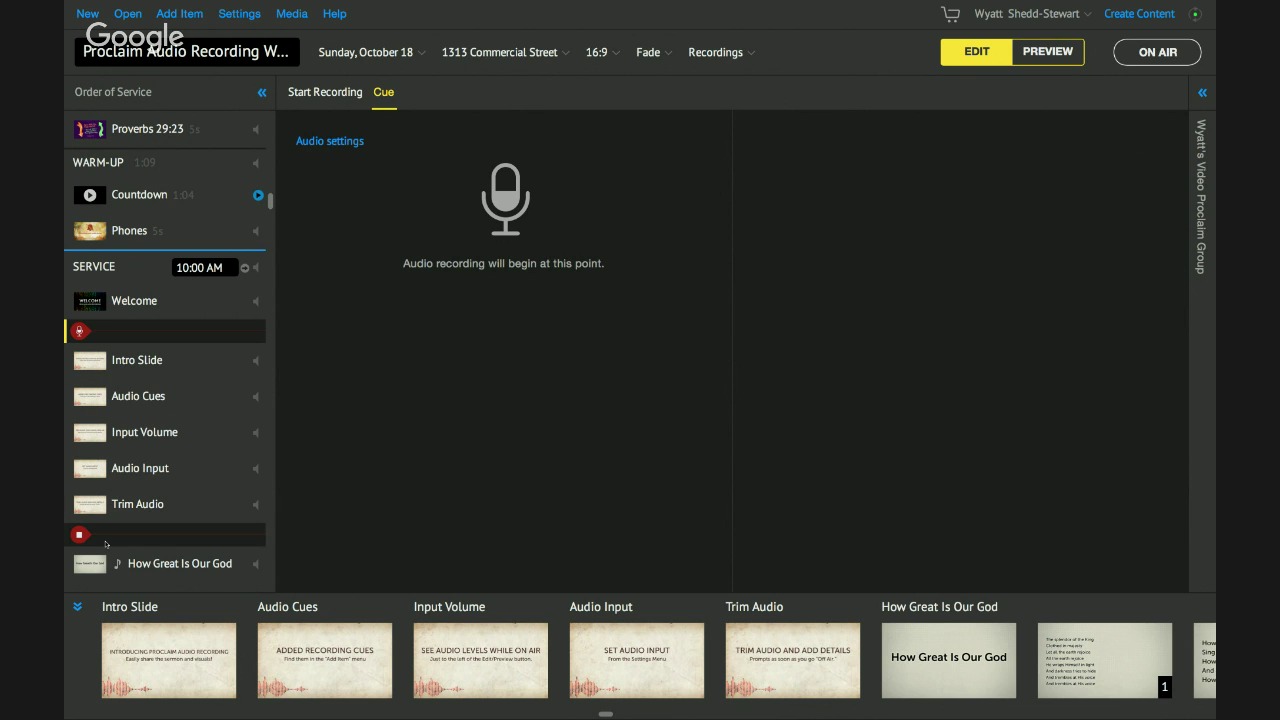
pyautogui.click(105, 543)
pyautogui.scroll(-2, 105, 543)
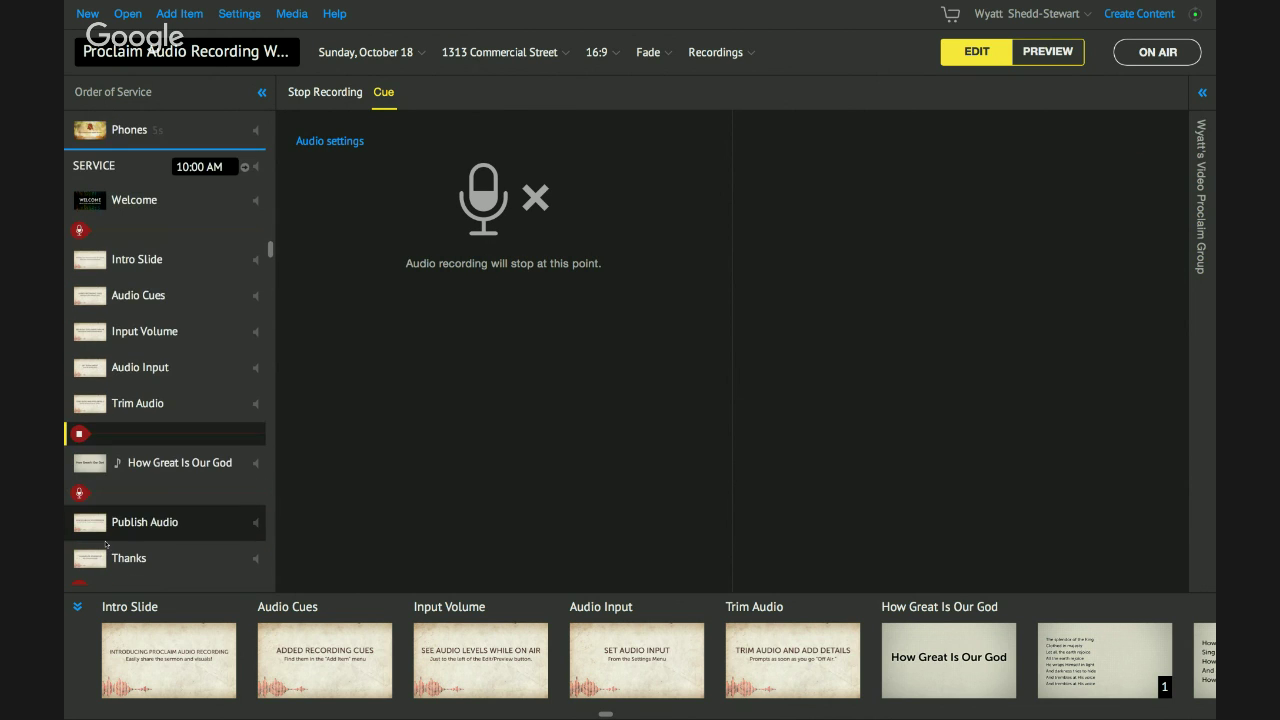
pyautogui.scroll(-1, 105, 543)
pyautogui.click(126, 426)
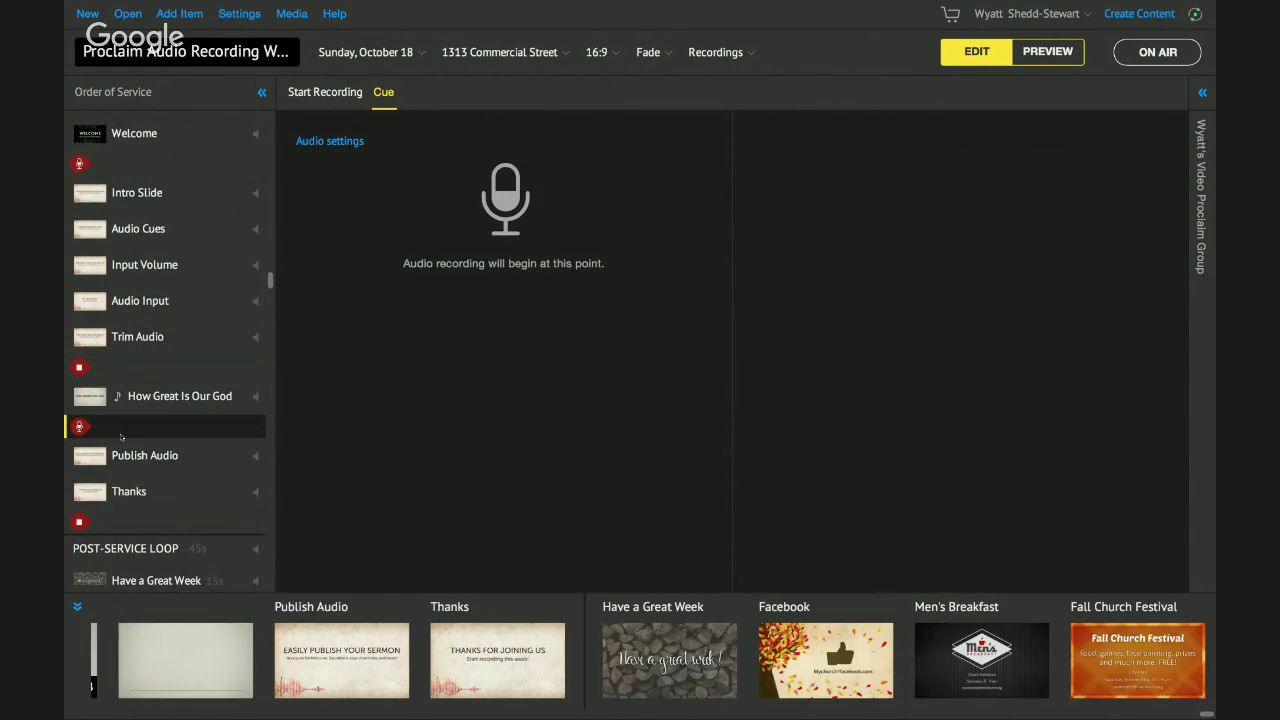
pyautogui.click(126, 521)
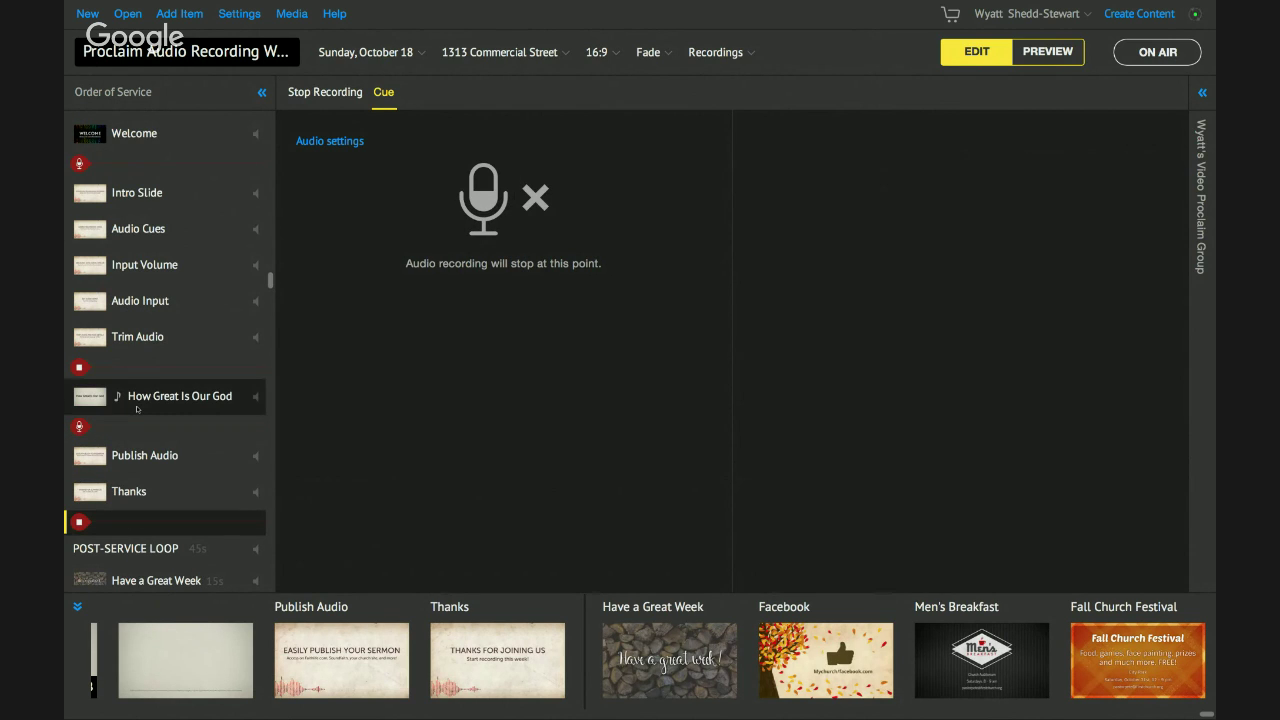
pyautogui.scroll(1, 137, 408)
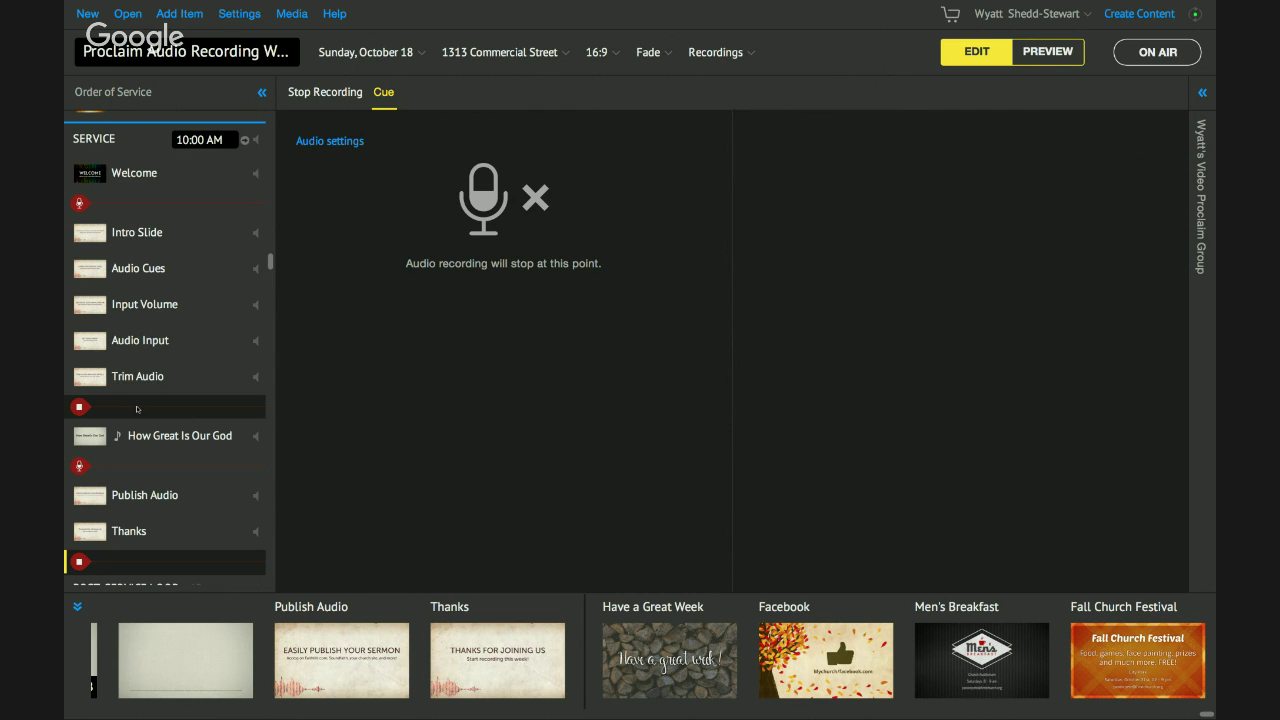
# Go on air from the Service section's Welcome item and exit the full-screen output.
pyautogui.click(147, 233)
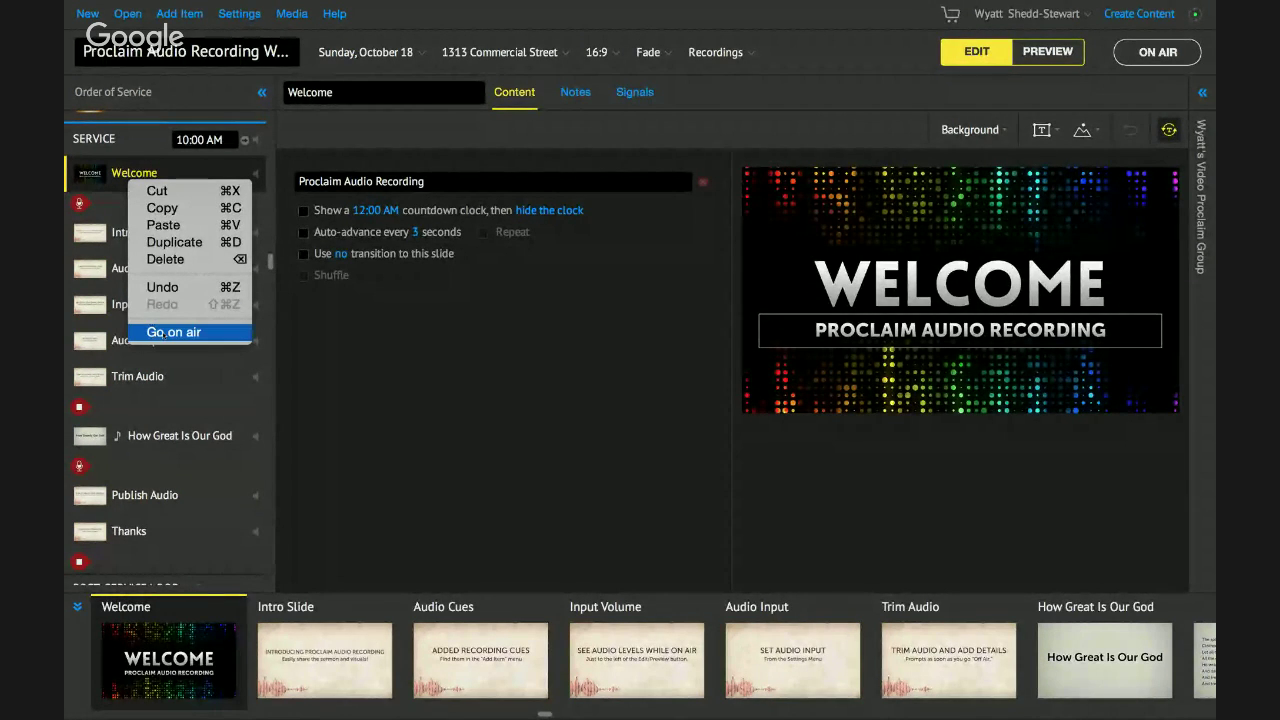
pyautogui.click(164, 333)
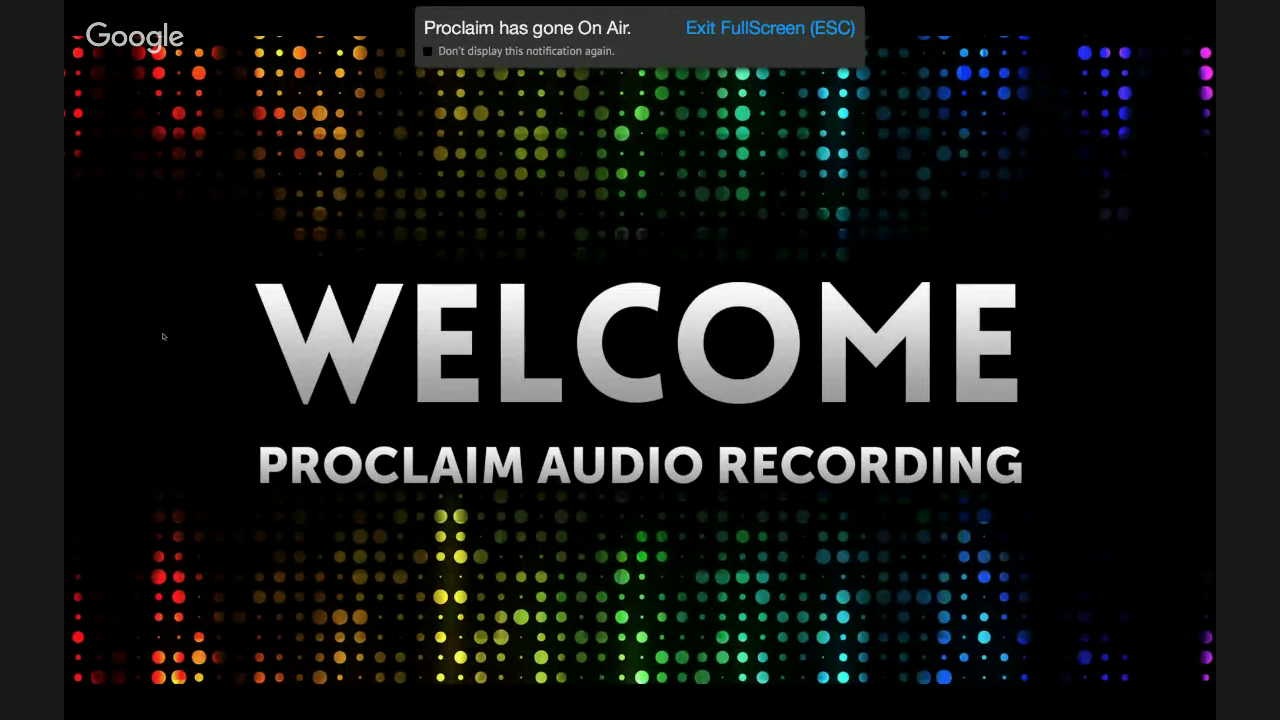
pyautogui.press('Escape')
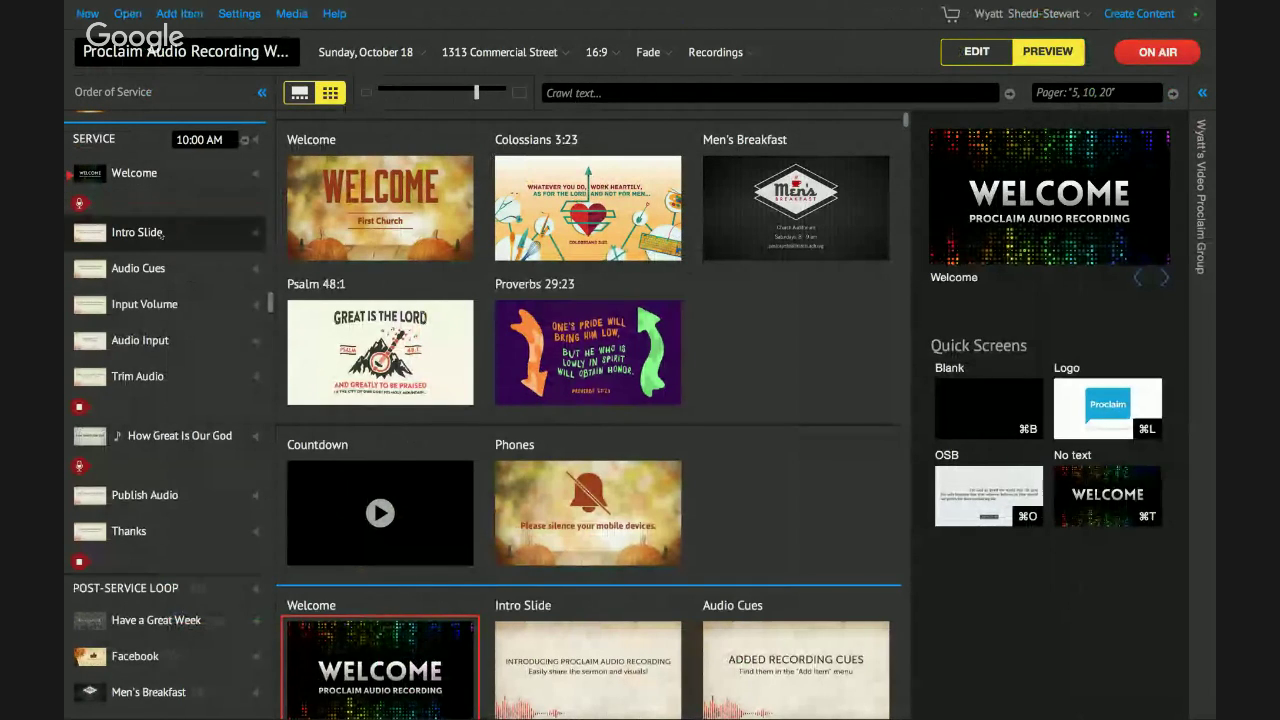
# Present the Intro Slide past the Start Recording cue, repeating it from Welcome, and check the microphone's input level.
pyautogui.click(231, 222)
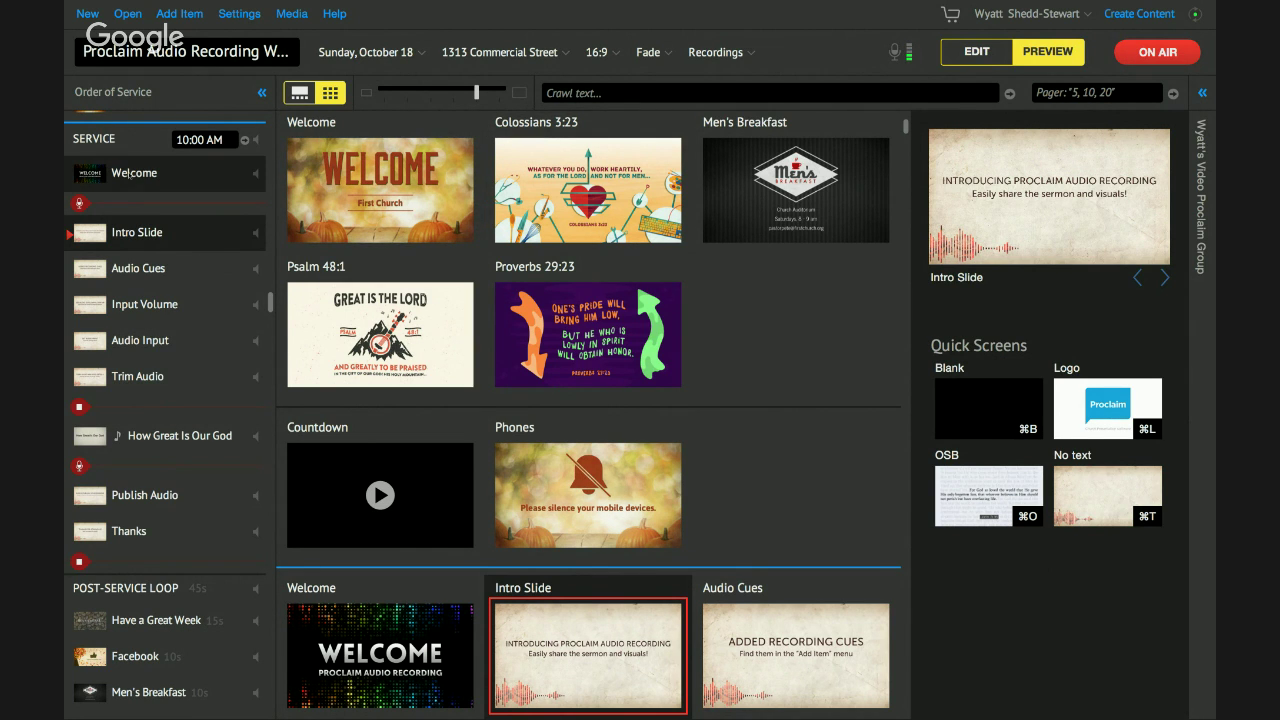
pyautogui.click(123, 188)
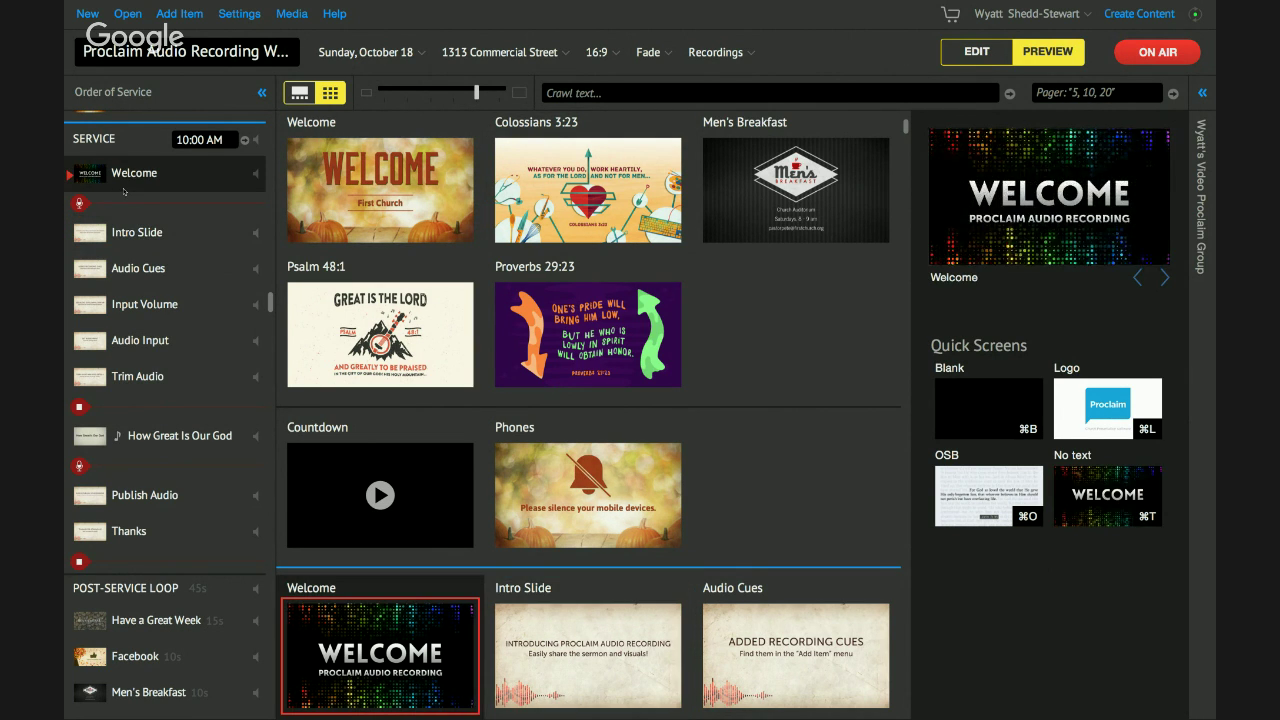
pyautogui.click(127, 232)
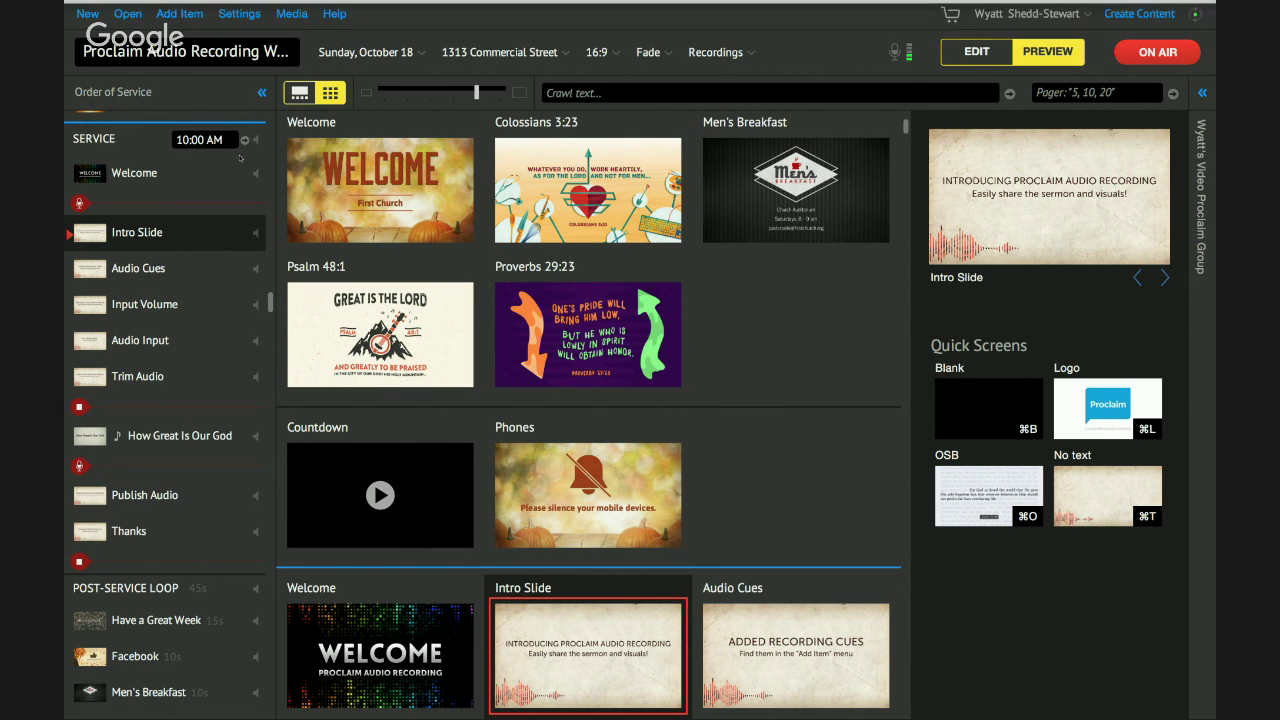
pyautogui.click(243, 20)
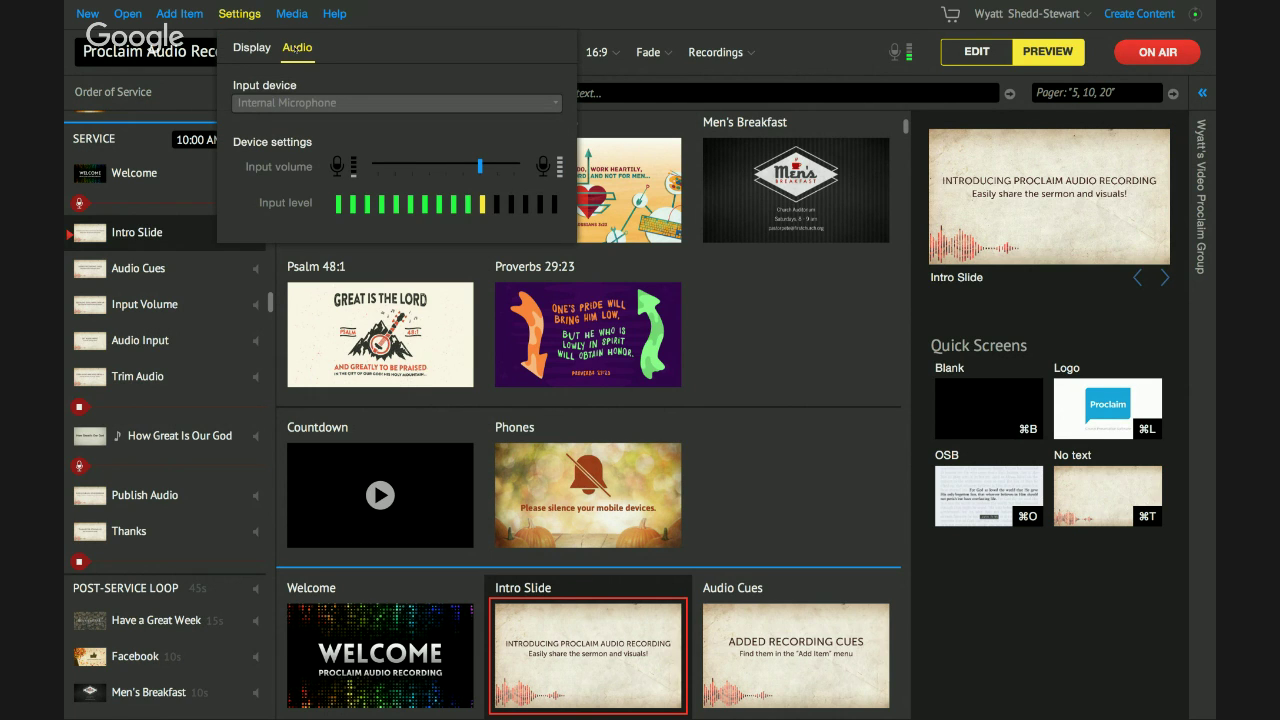
pyautogui.click(252, 20)
# Advance the live presentation through the Audio Cues, Input Volume, Audio Input and Trim Audio slides.
pyautogui.click(127, 270)
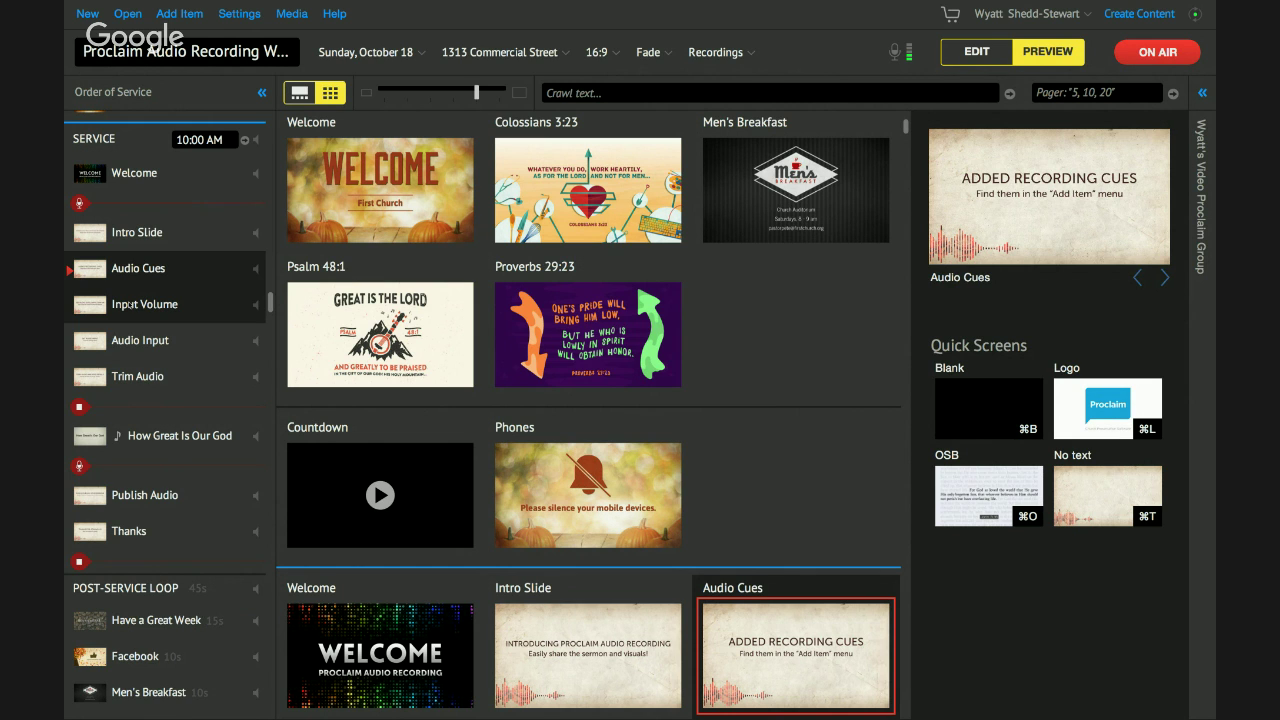
pyautogui.click(130, 305)
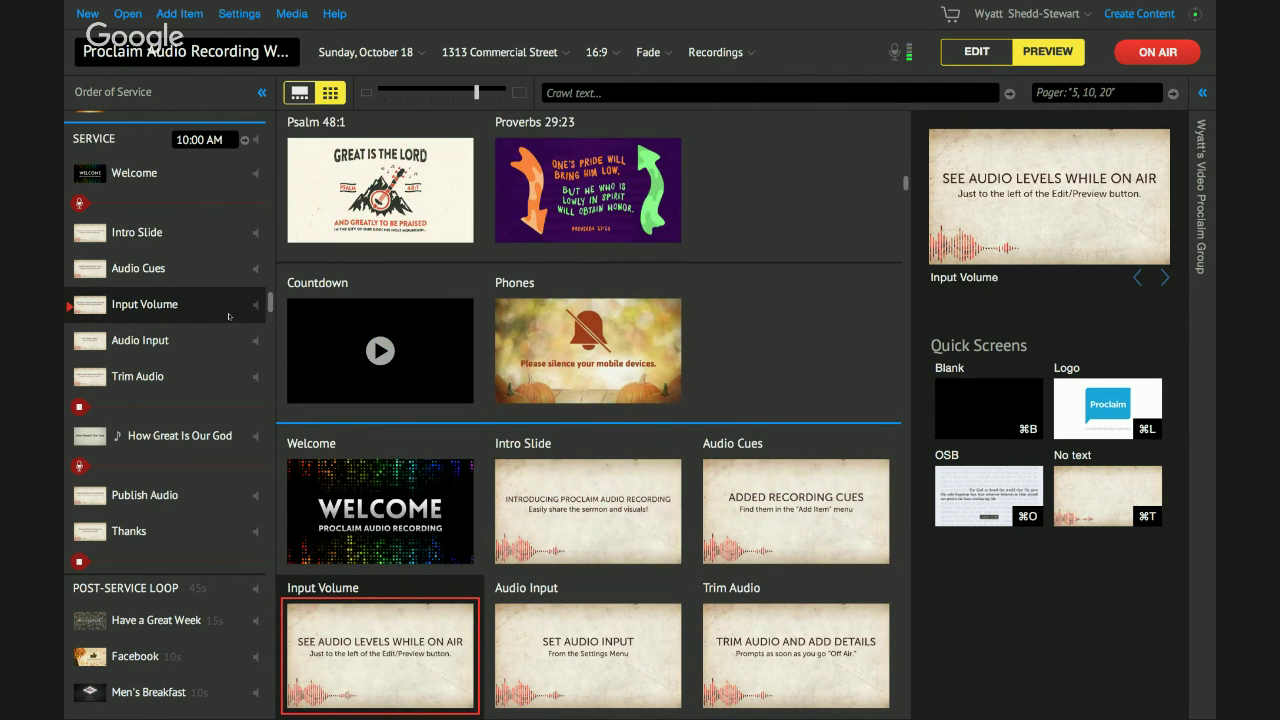
pyautogui.click(181, 345)
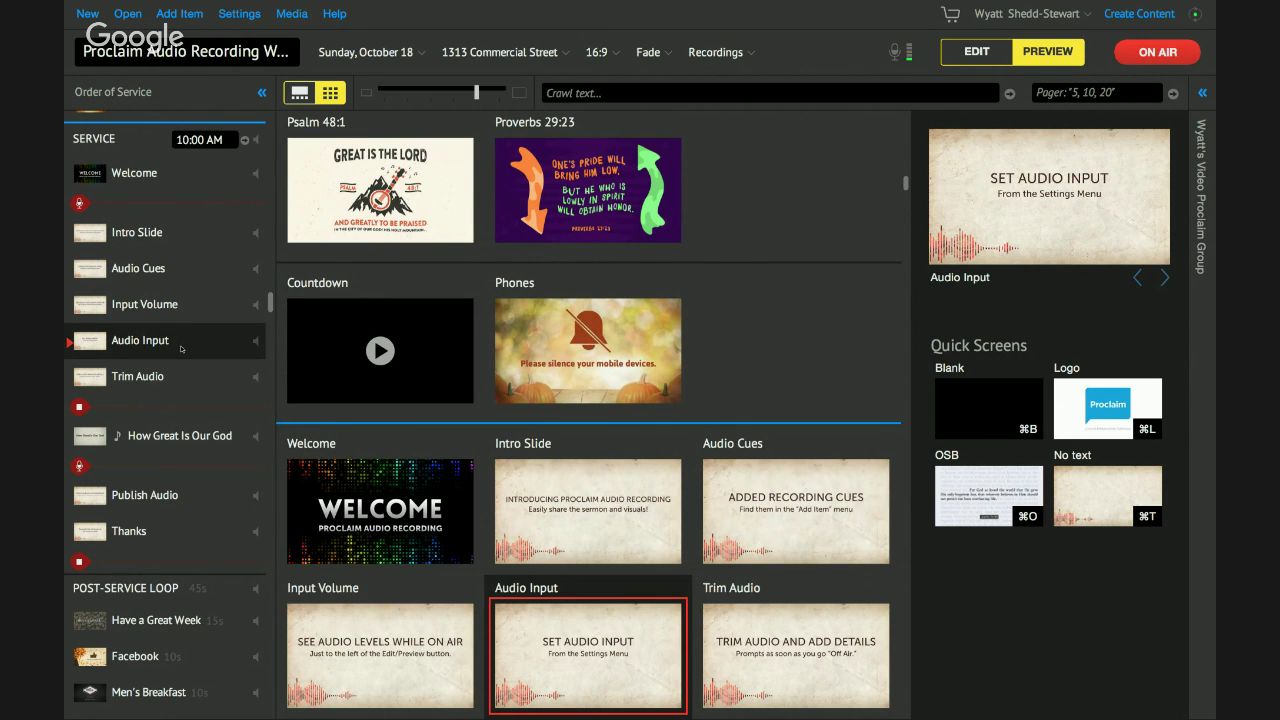
pyautogui.click(163, 389)
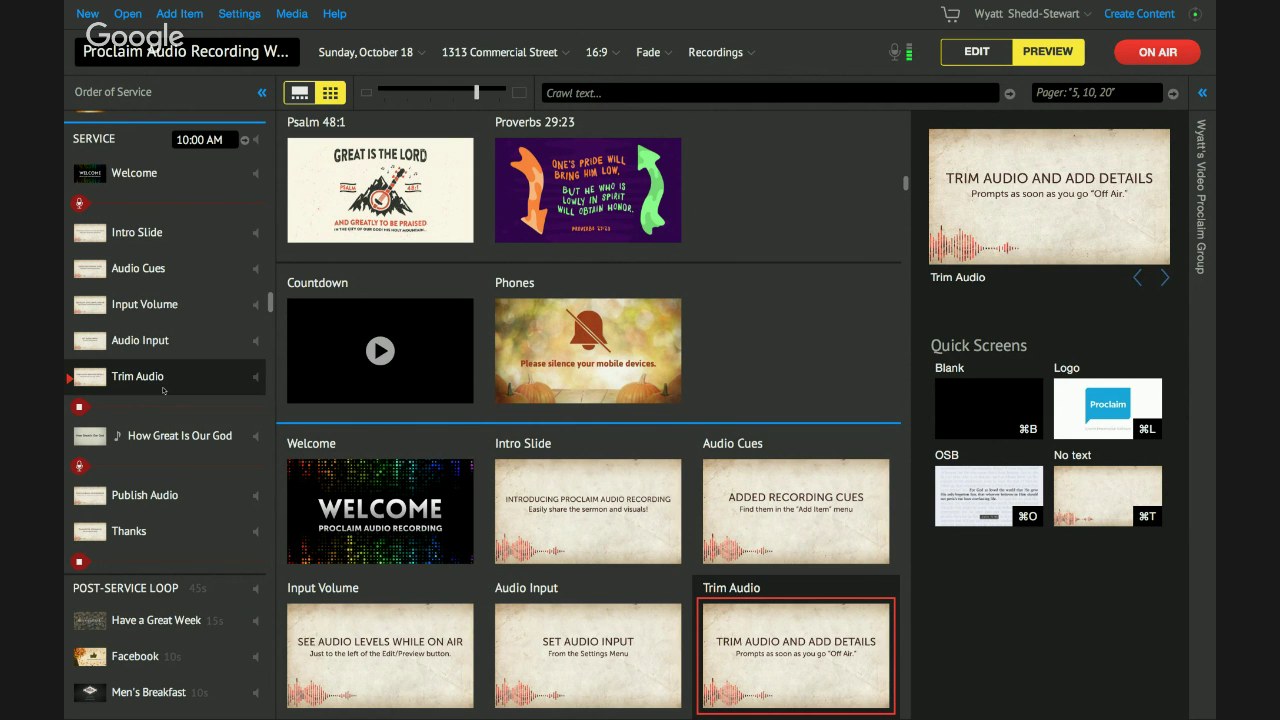
# Present How Great Is Our God, Publish Audio and Thanks, and take the presentation off air.
pyautogui.click(143, 437)
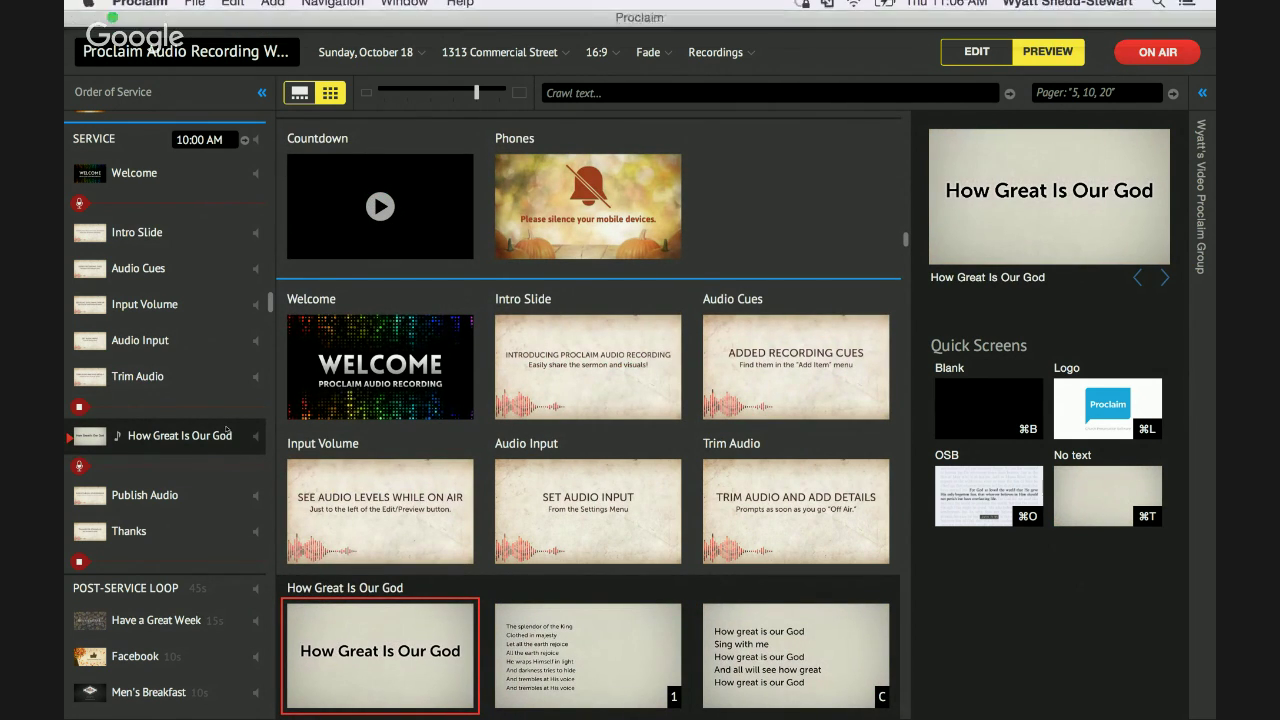
pyautogui.click(145, 495)
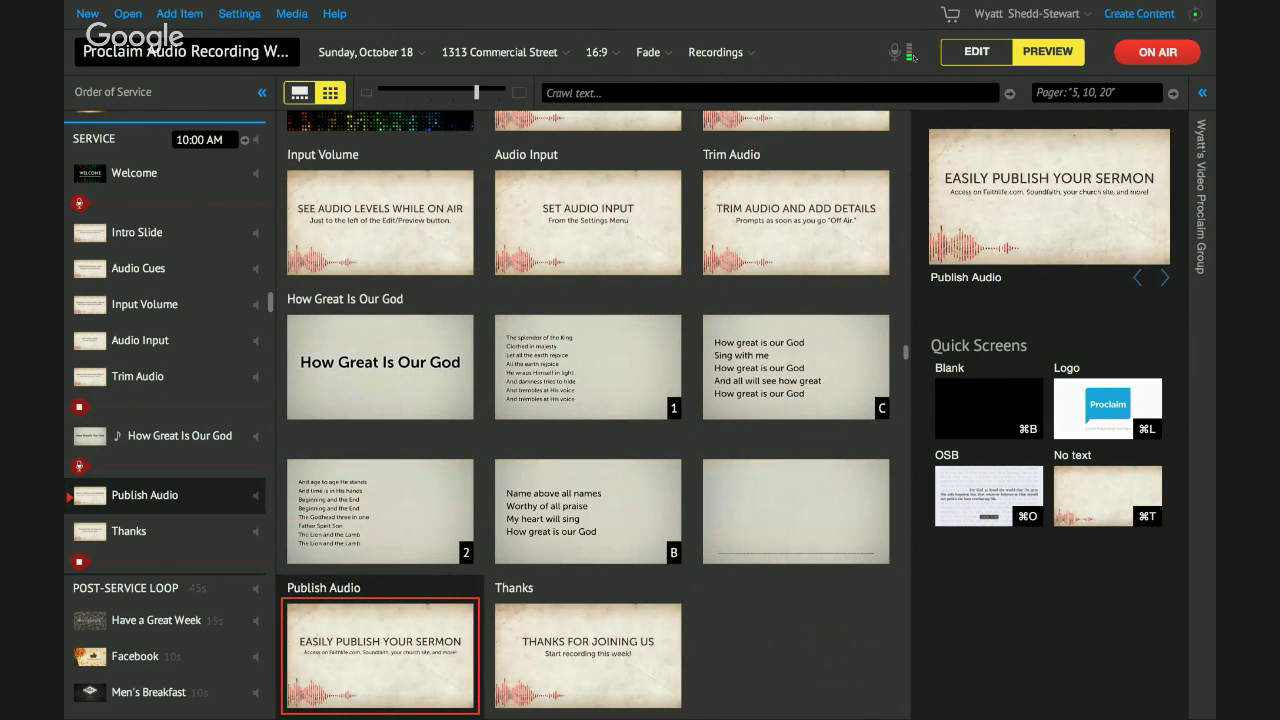
pyautogui.click(186, 540)
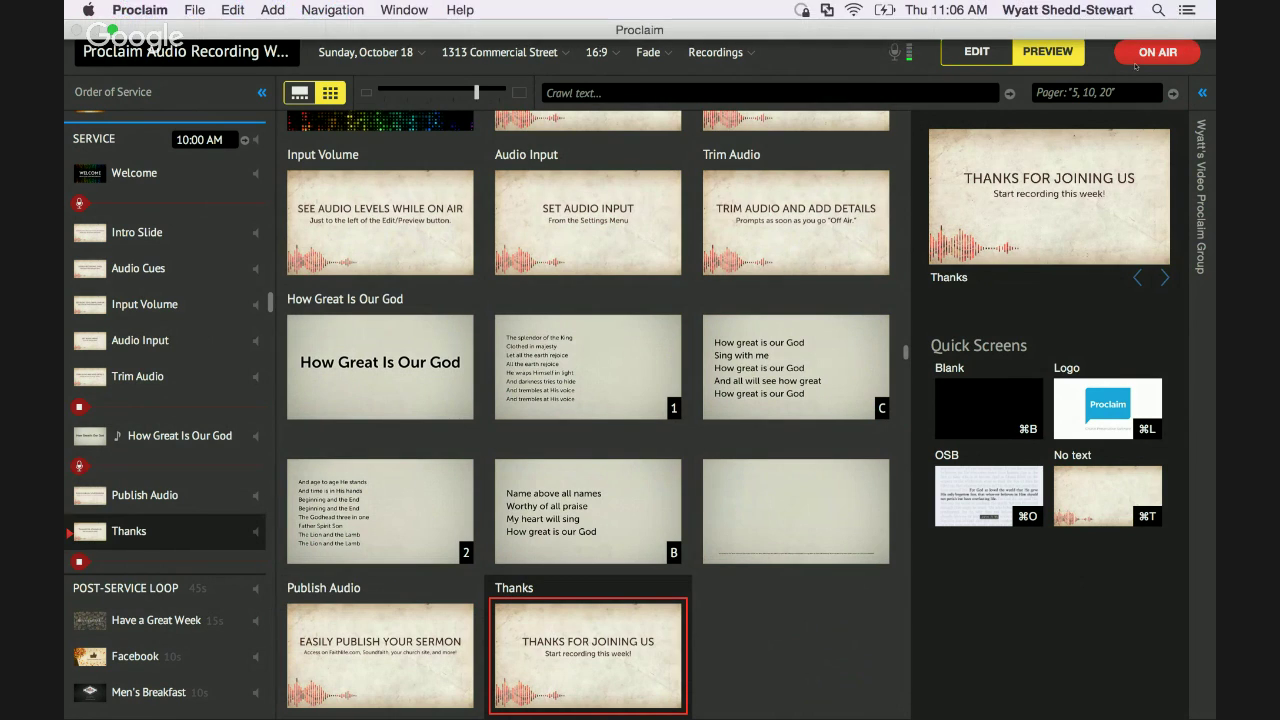
pyautogui.click(1157, 52)
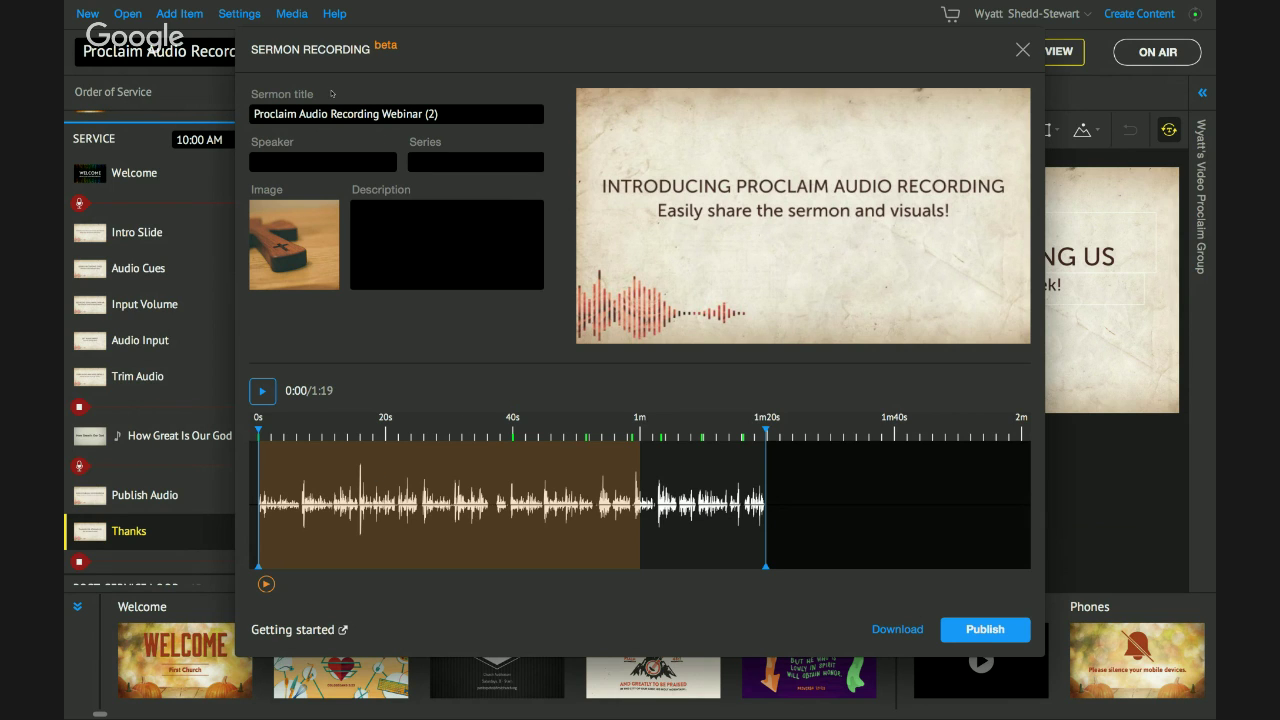
# Change the sermon recording's title to "Proclaim Audio Recording Webinar".
pyautogui.click(464, 120)
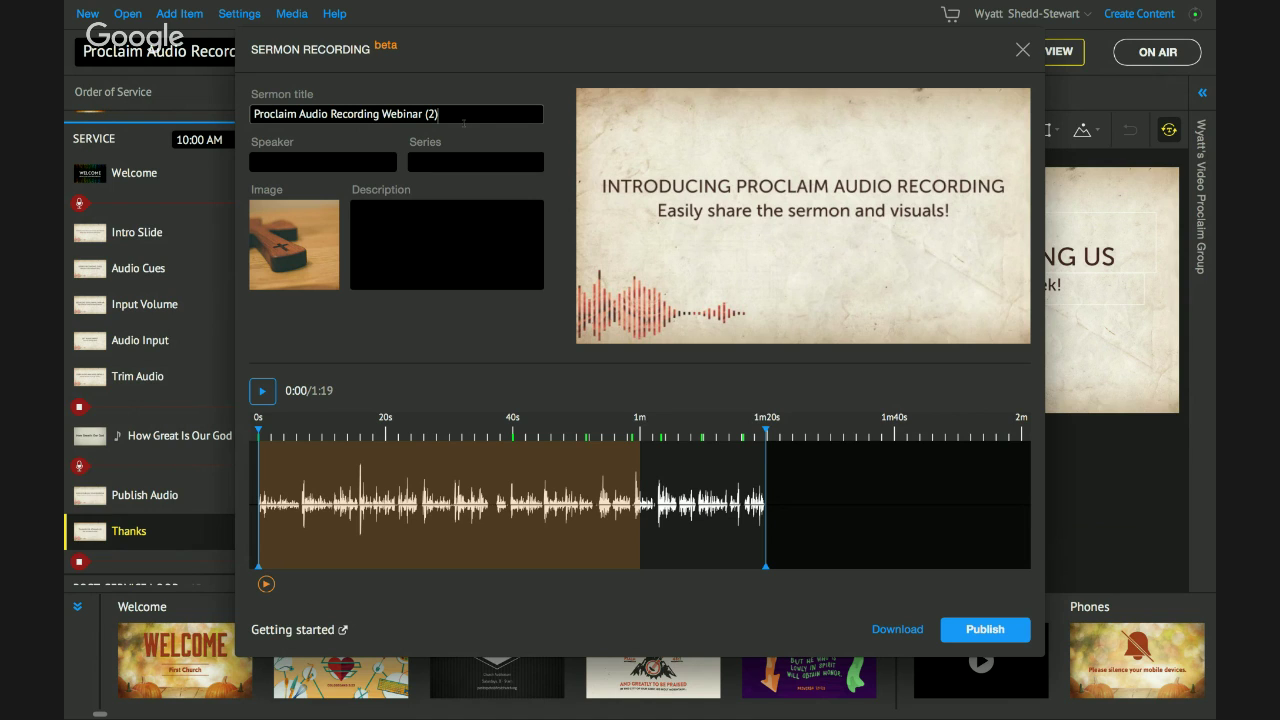
pyautogui.press('BackSpace')
pyautogui.press('BackSpace')
pyautogui.press('BackSpace')
pyautogui.press('BackSpace')
pyautogui.click(355, 162)
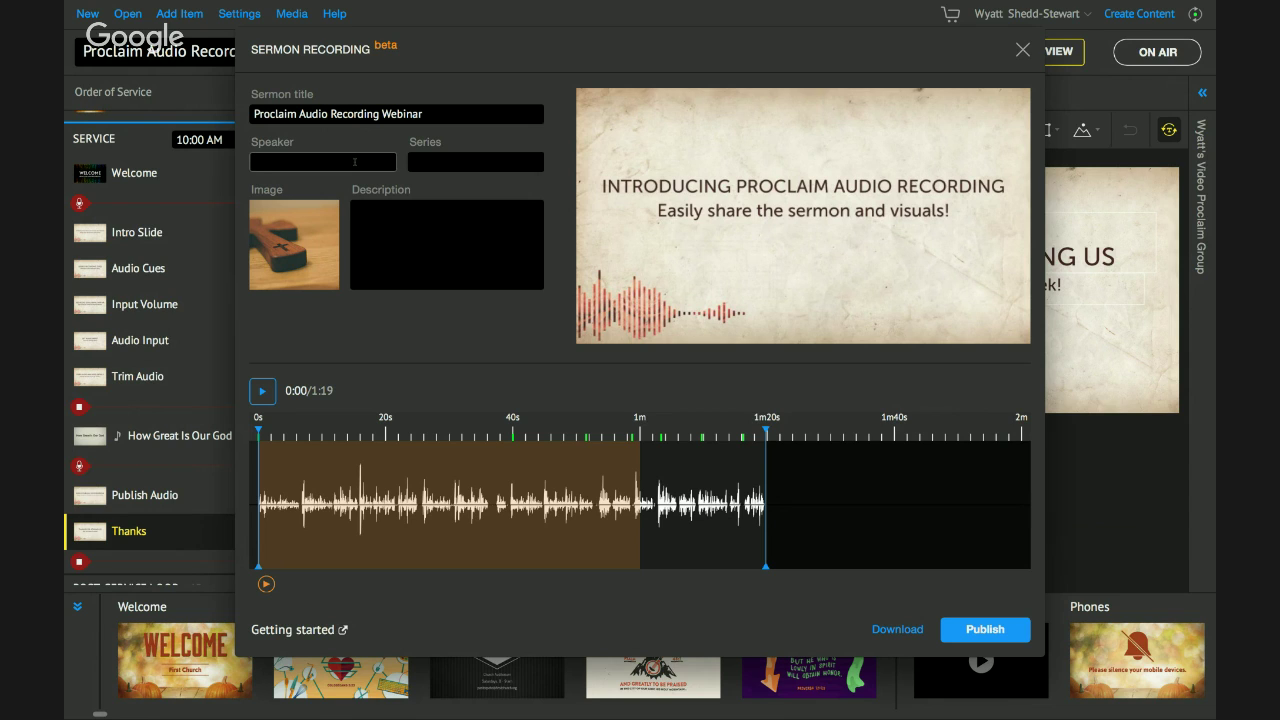
# Enter the speaker's first name and set the sermon's series to "Webinars".
pyautogui.write('Wyatt')
pyautogui.press('Tab')
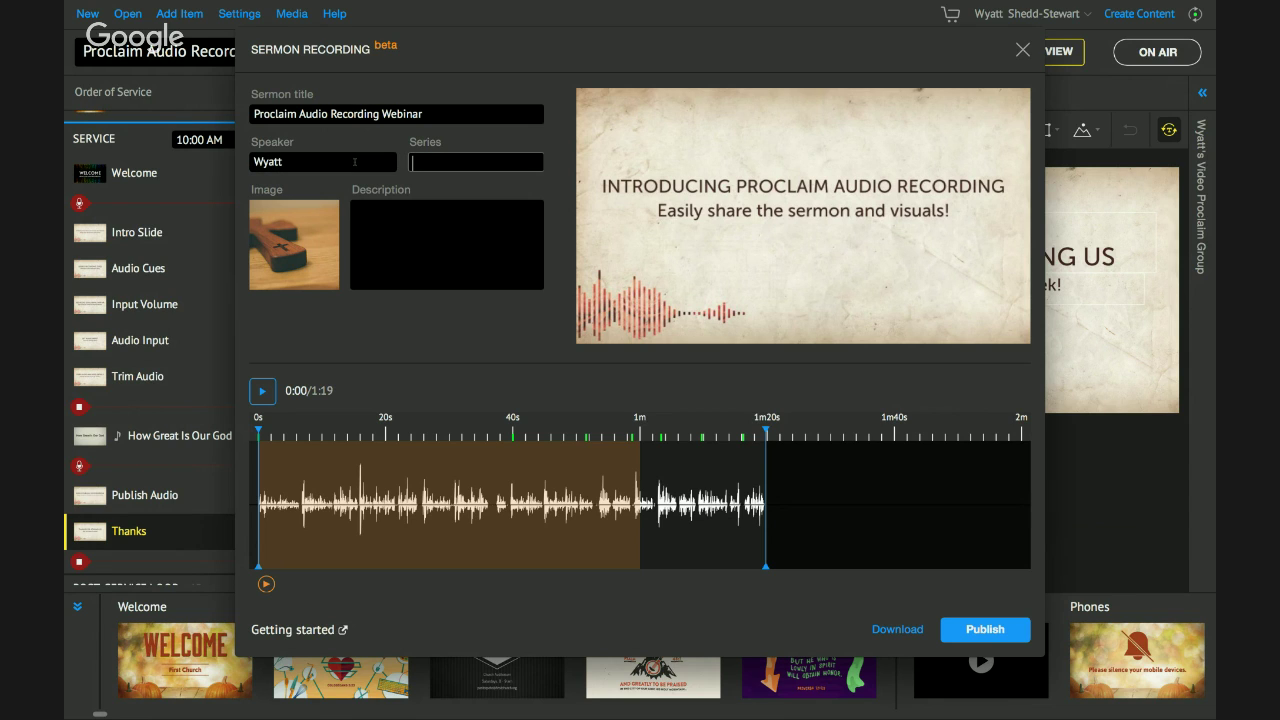
pyautogui.write('Webinars')
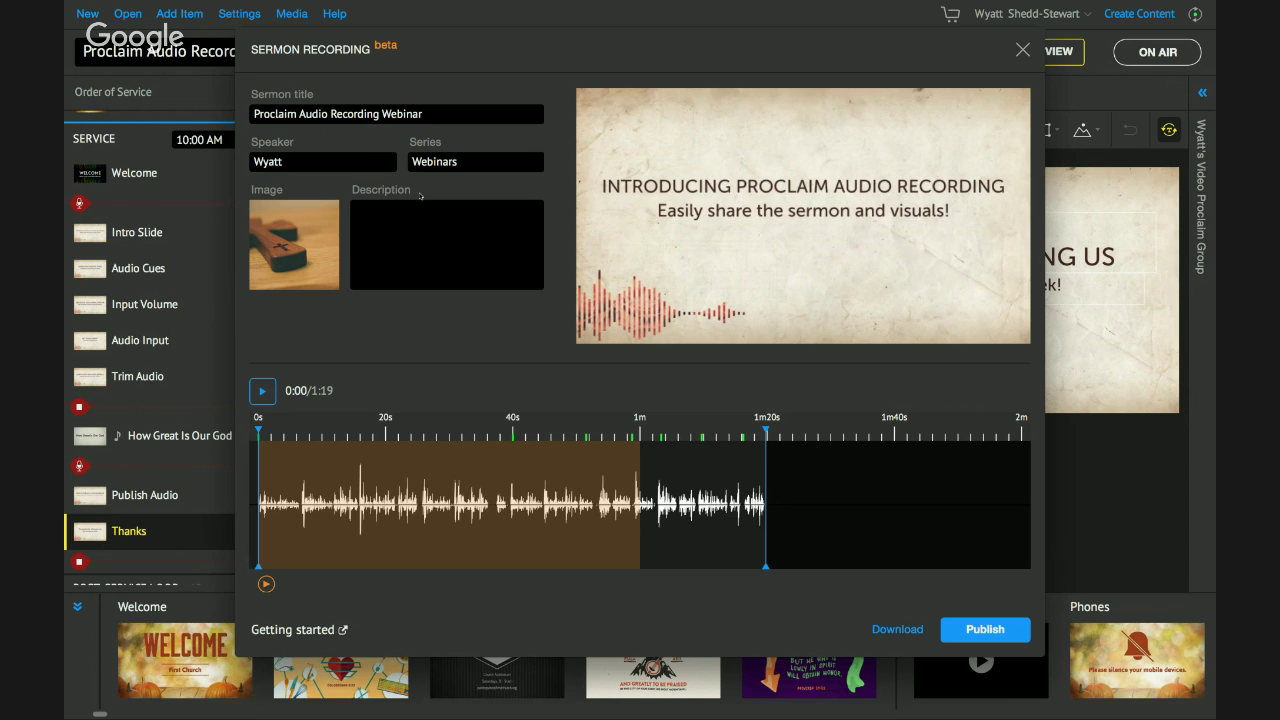
pyautogui.moveTo(278, 224)
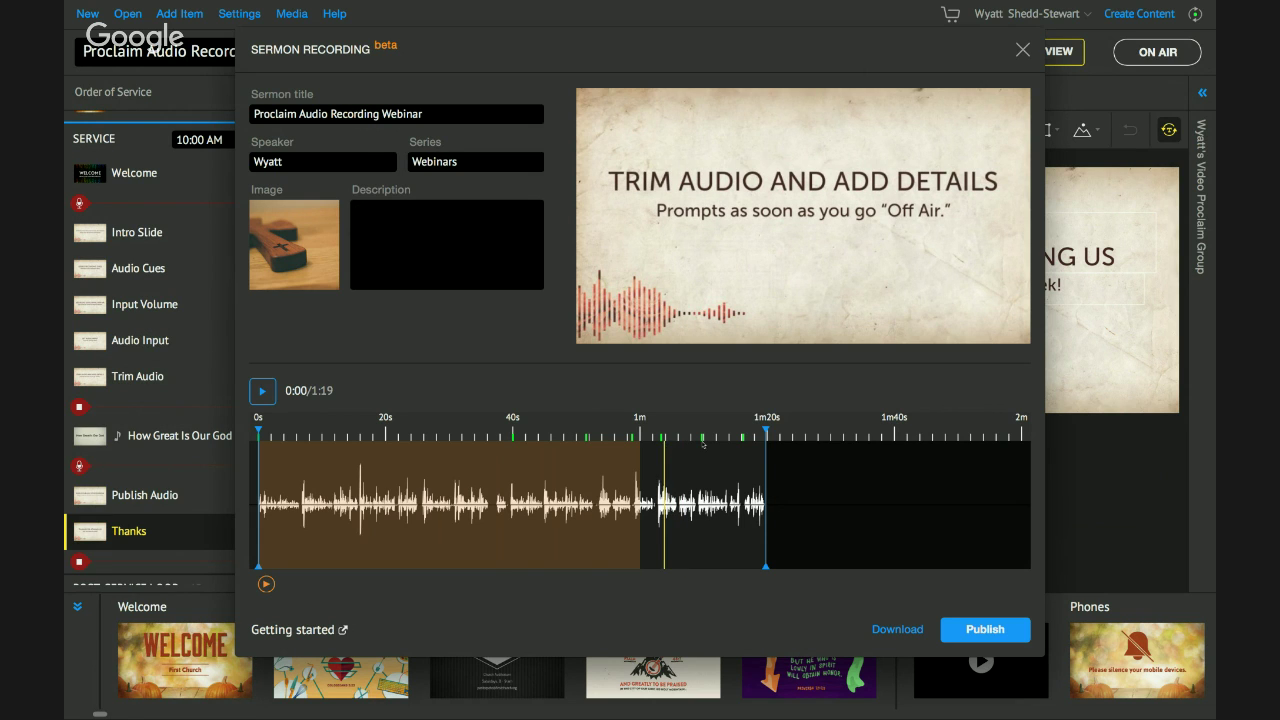
# Check the slide changes along the waveform and shorten the highlighted preview clip to run from about 0:11 to about 0:24.
pyautogui.click(753, 446)
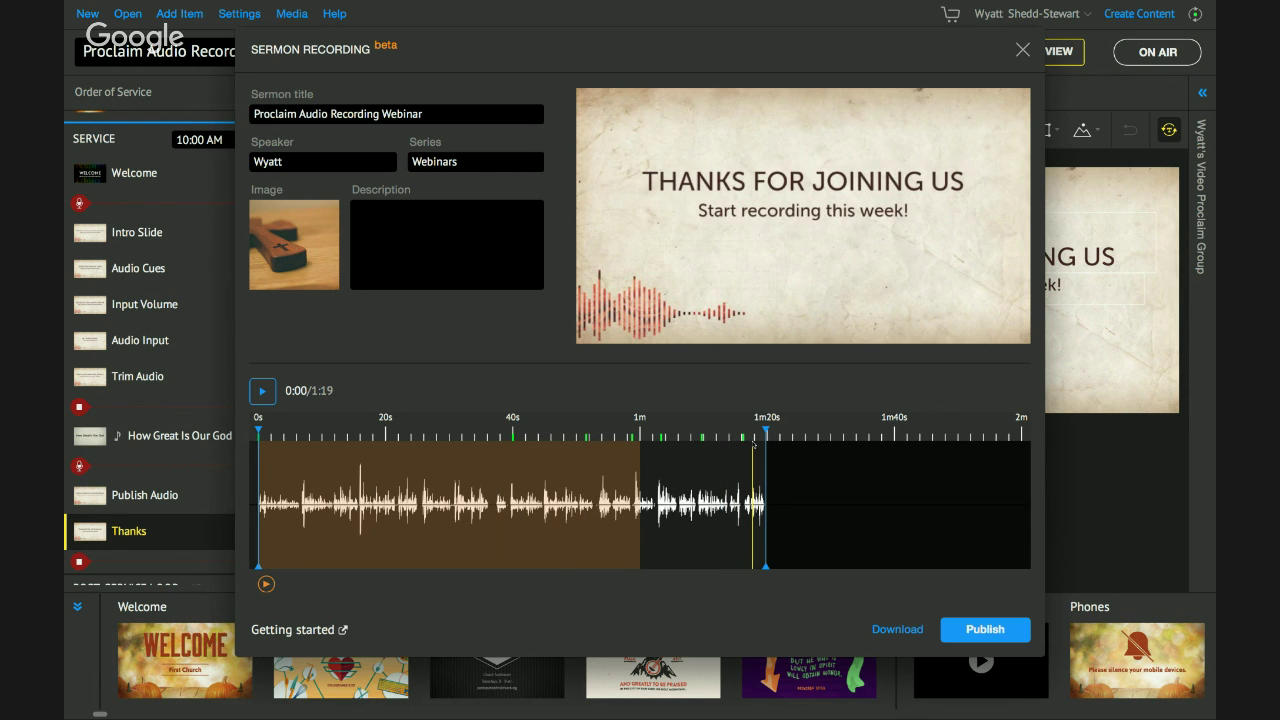
pyautogui.moveTo(511, 524)
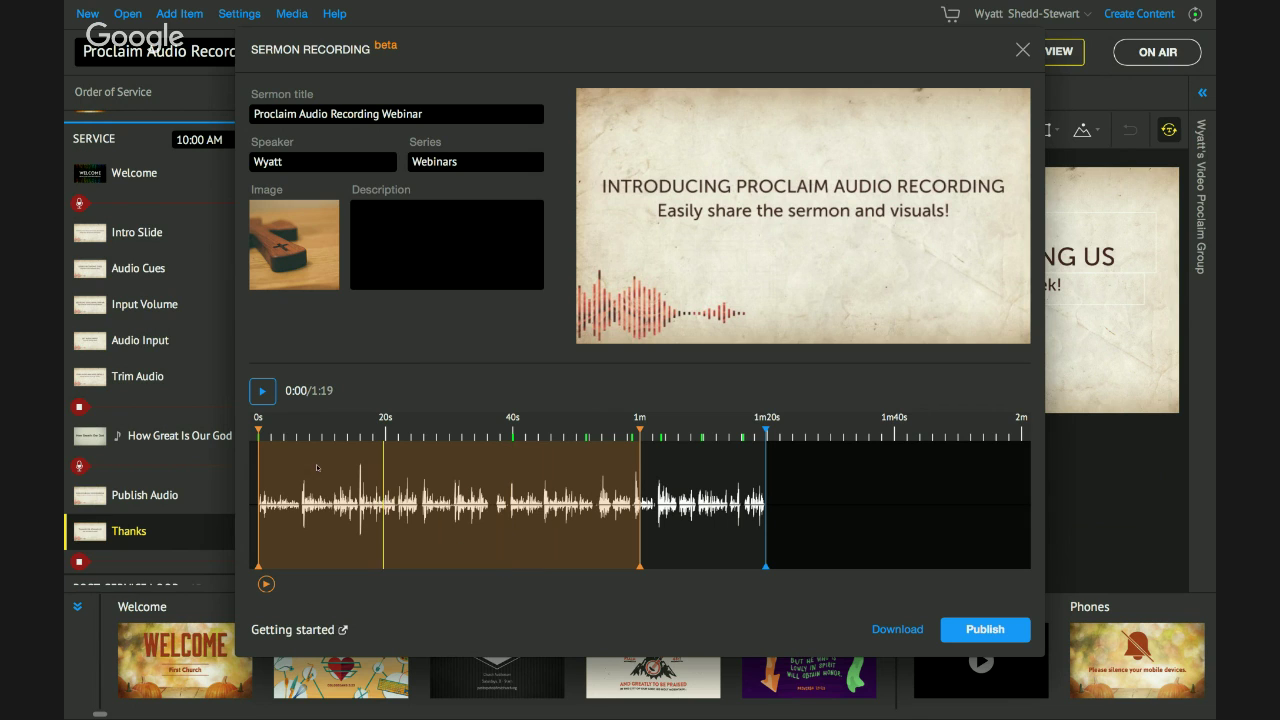
pyautogui.moveTo(258, 428); pyautogui.dragTo(327, 428)
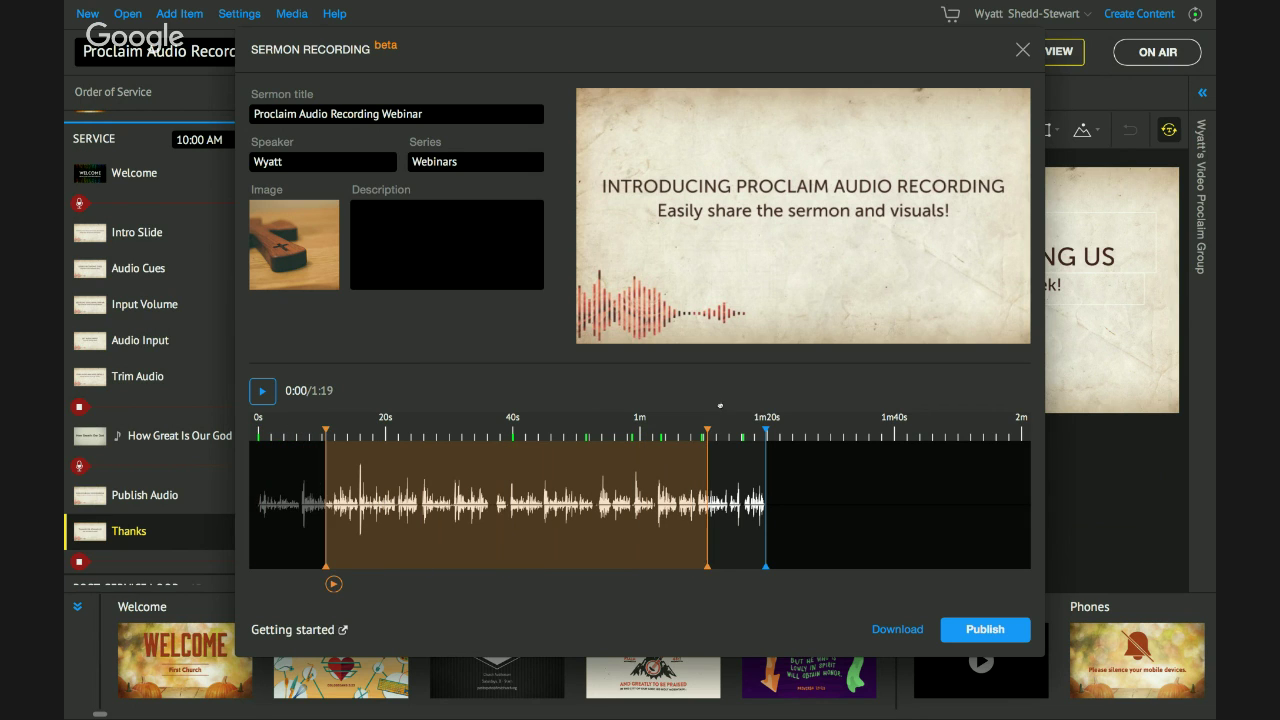
pyautogui.moveTo(765, 430)
pyautogui.mouseDown()
pyautogui.moveTo(677, 444)
pyautogui.moveTo(677, 431)
pyautogui.moveTo(766, 431)
pyautogui.mouseUp()
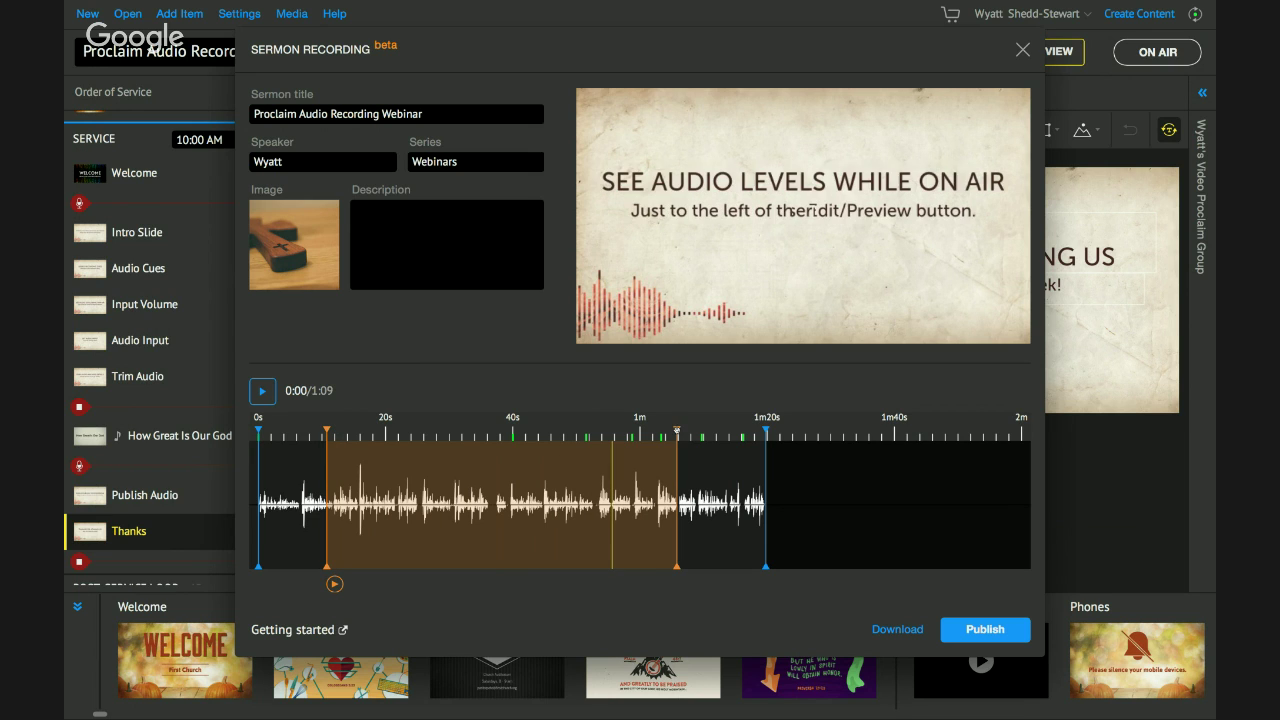
pyautogui.moveTo(489, 432); pyautogui.dragTo(413, 452)
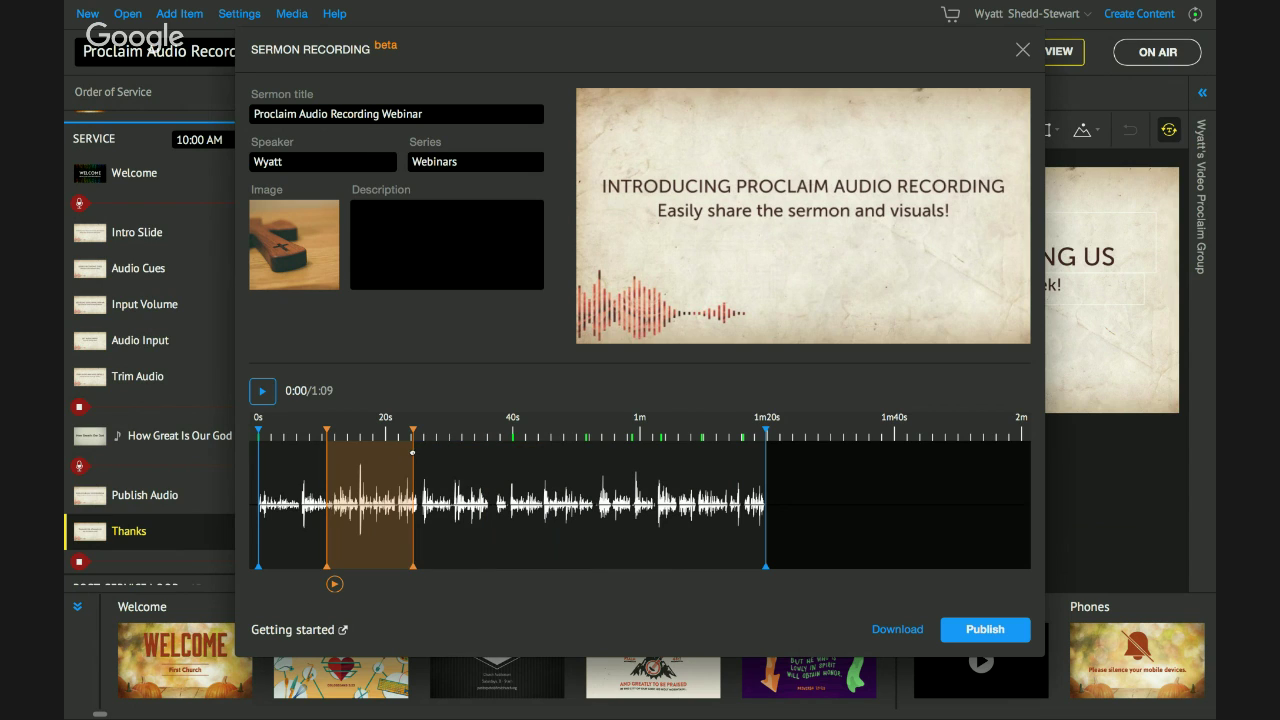
# Play the highlighted preview clip, and play the first seconds of the full recording before pausing it.
pyautogui.click(335, 584)
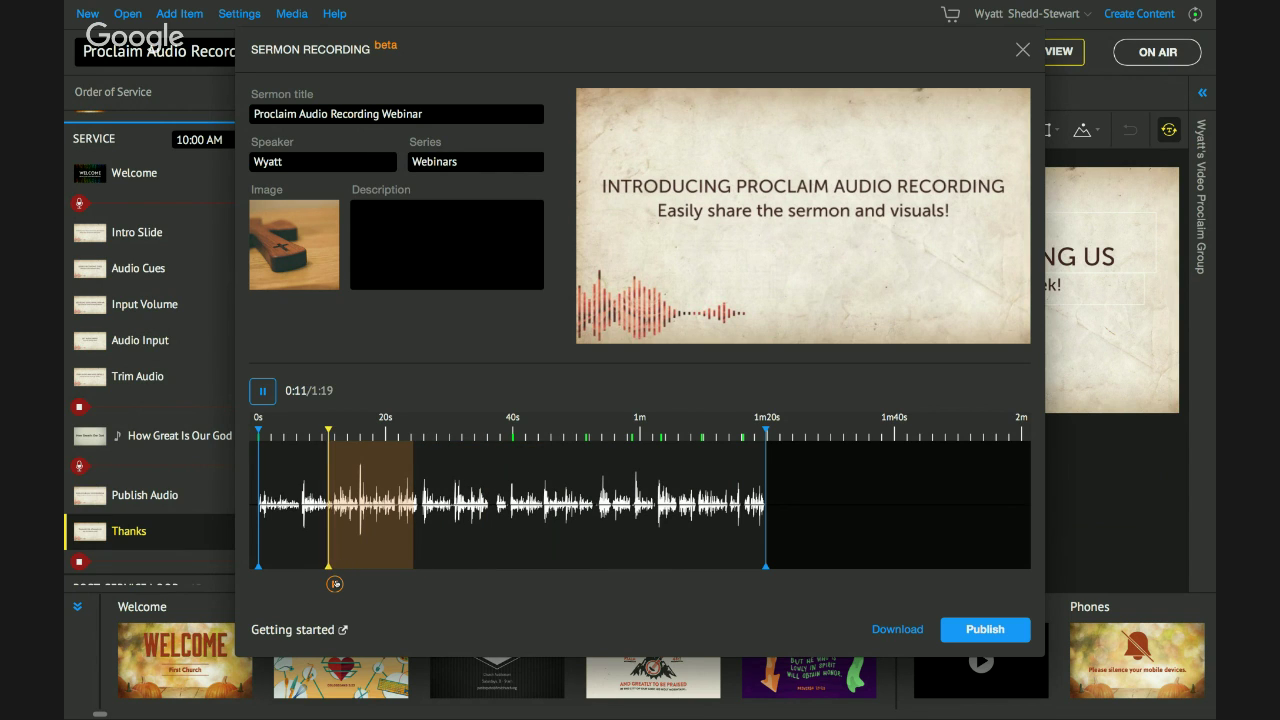
pyautogui.click(335, 584)
pyautogui.click(263, 391)
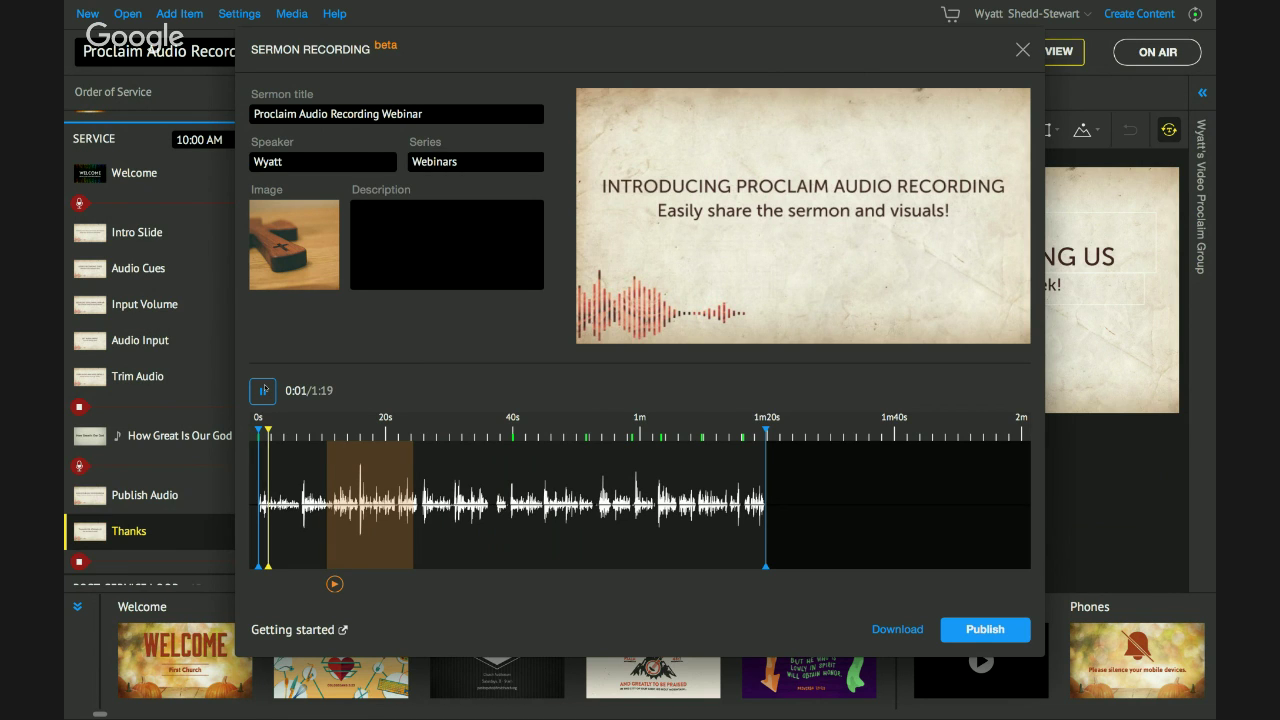
pyautogui.click(264, 390)
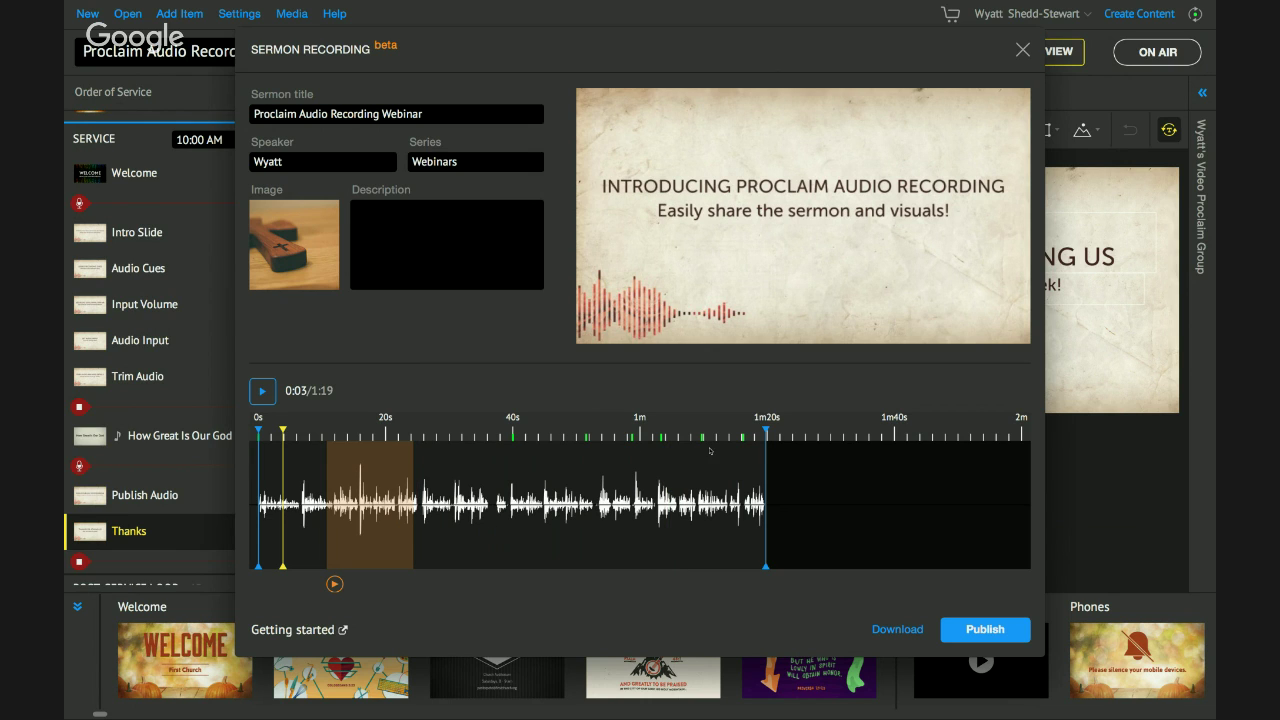
# View the WAV download options without saving the file, and publish the sermon recording.
pyautogui.click(897, 630)
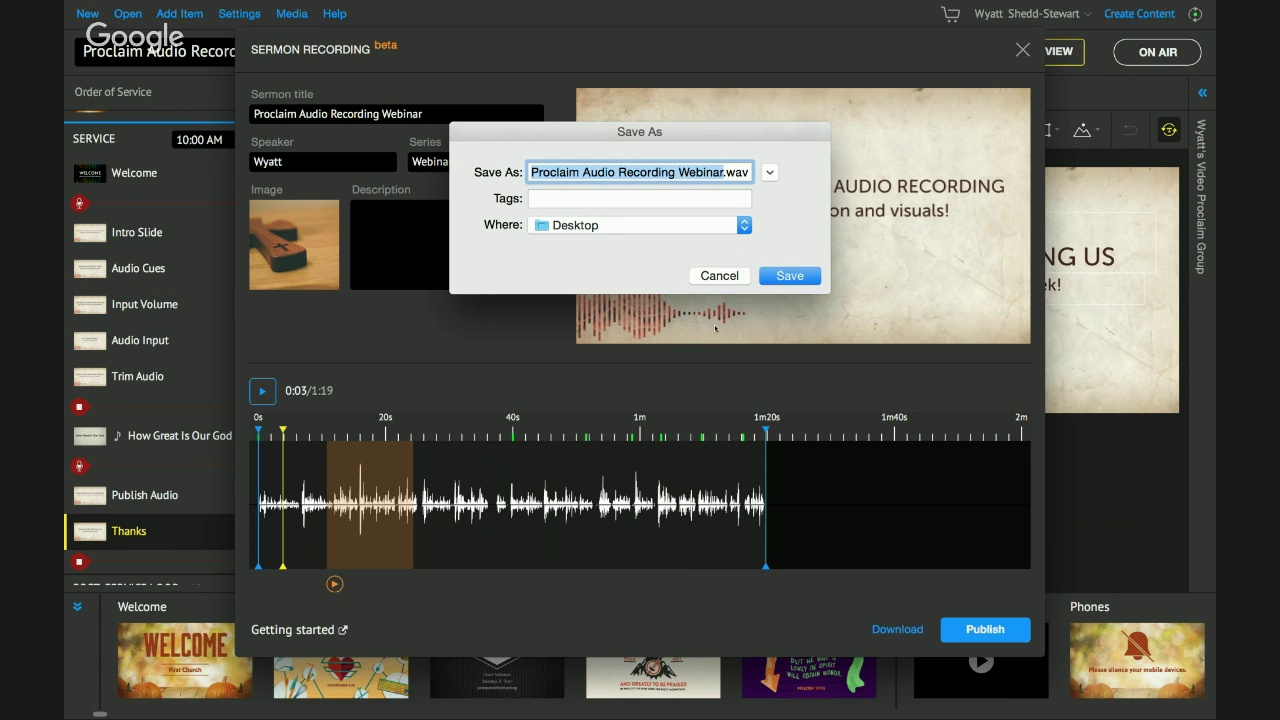
pyautogui.click(720, 275)
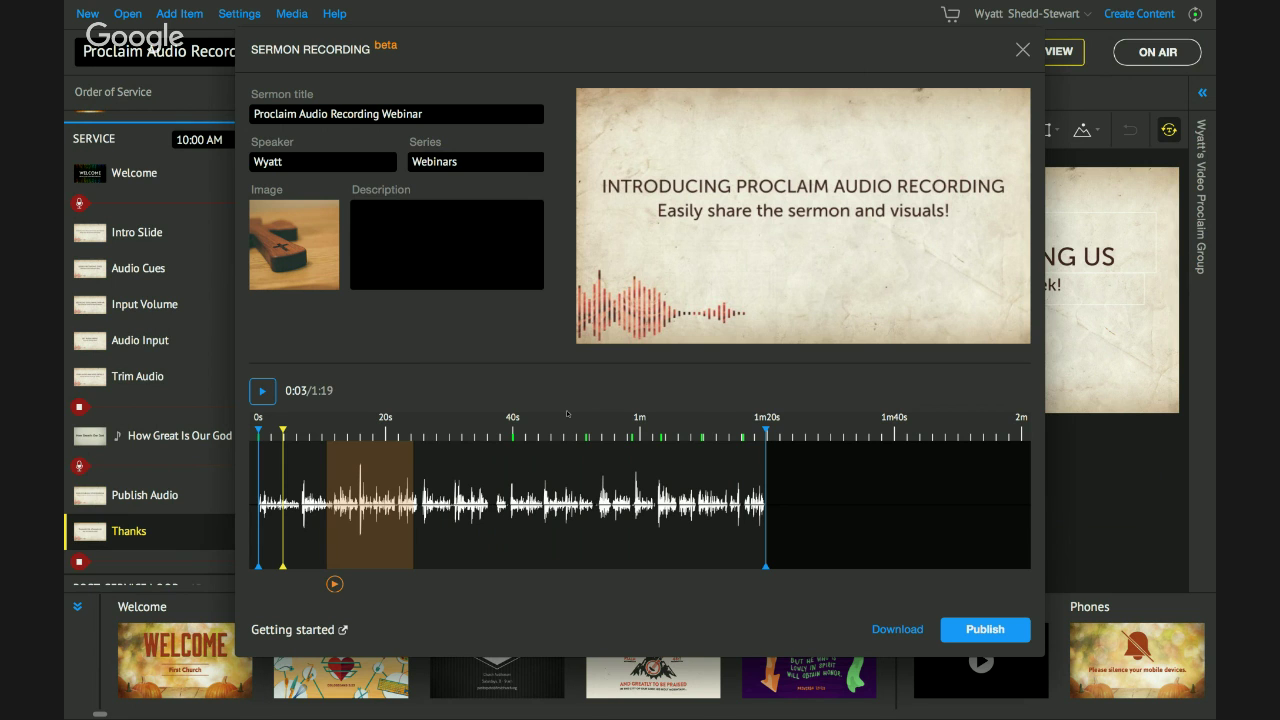
pyautogui.click(984, 630)
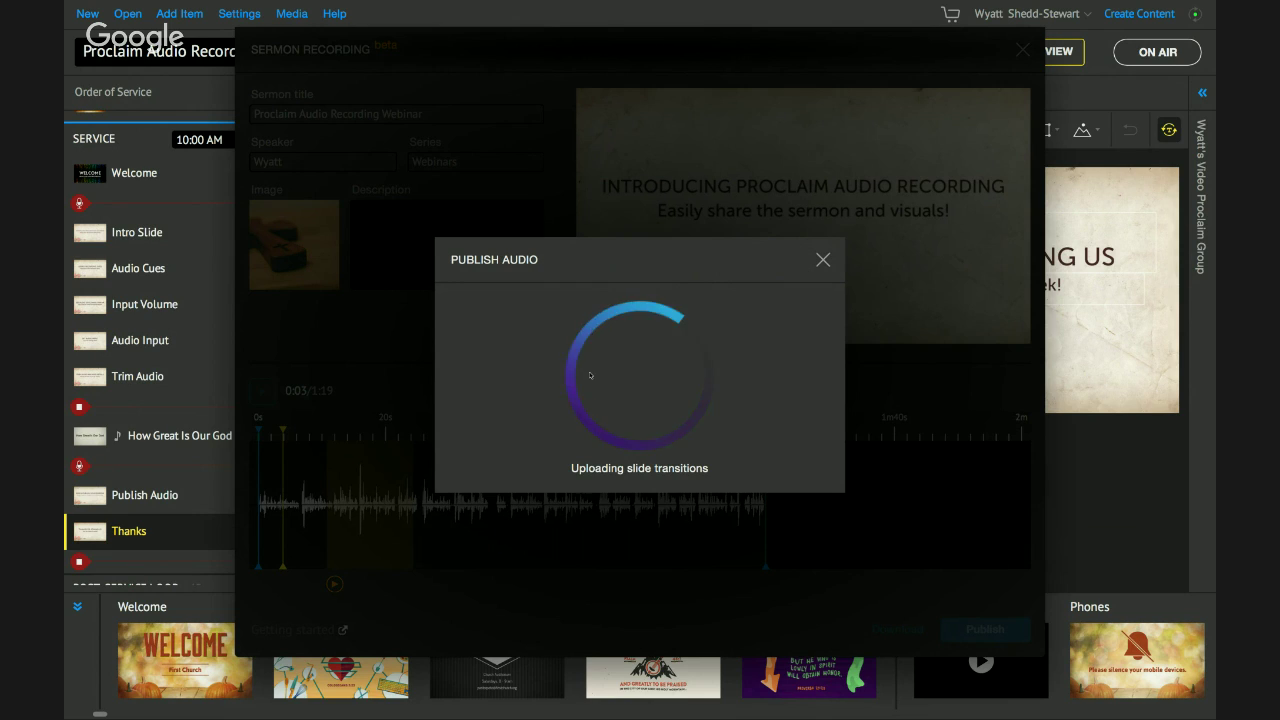
pyautogui.hotkey('ctrl', 'Left')
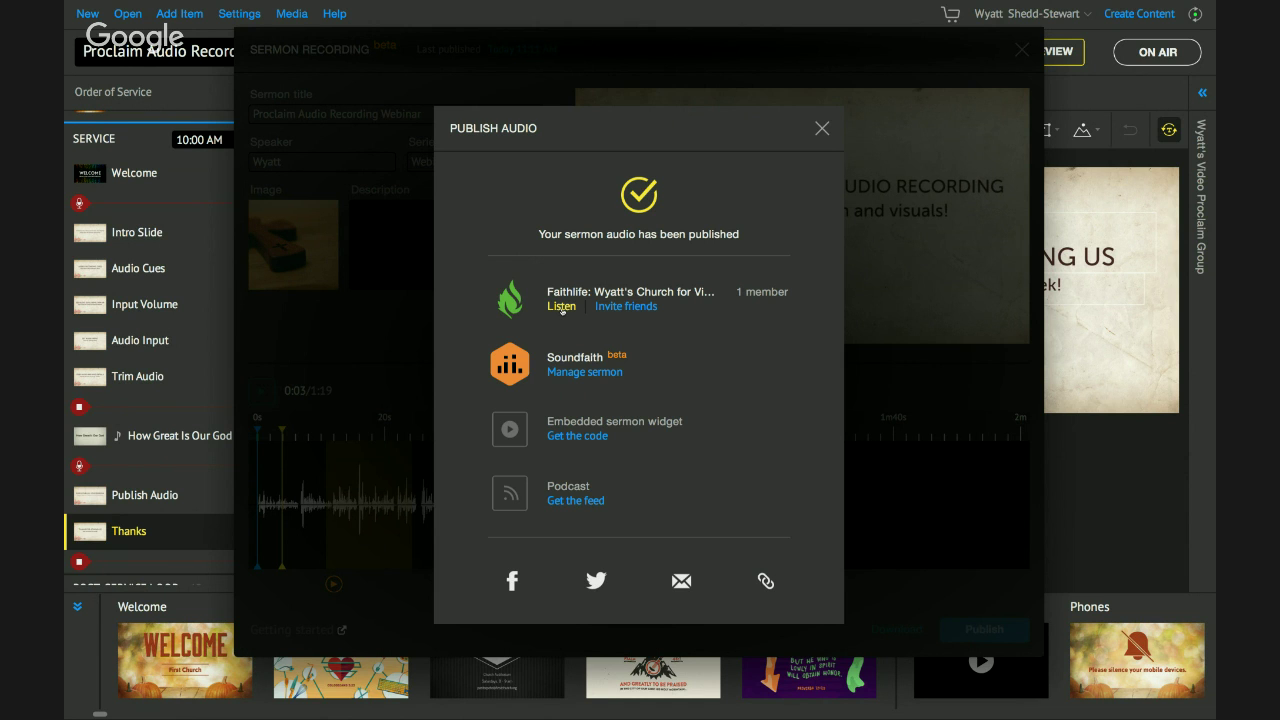
# Open the published sermon on Faithlife for listening, and close the publishing results and the sermon recording editor.
pyautogui.click(562, 307)
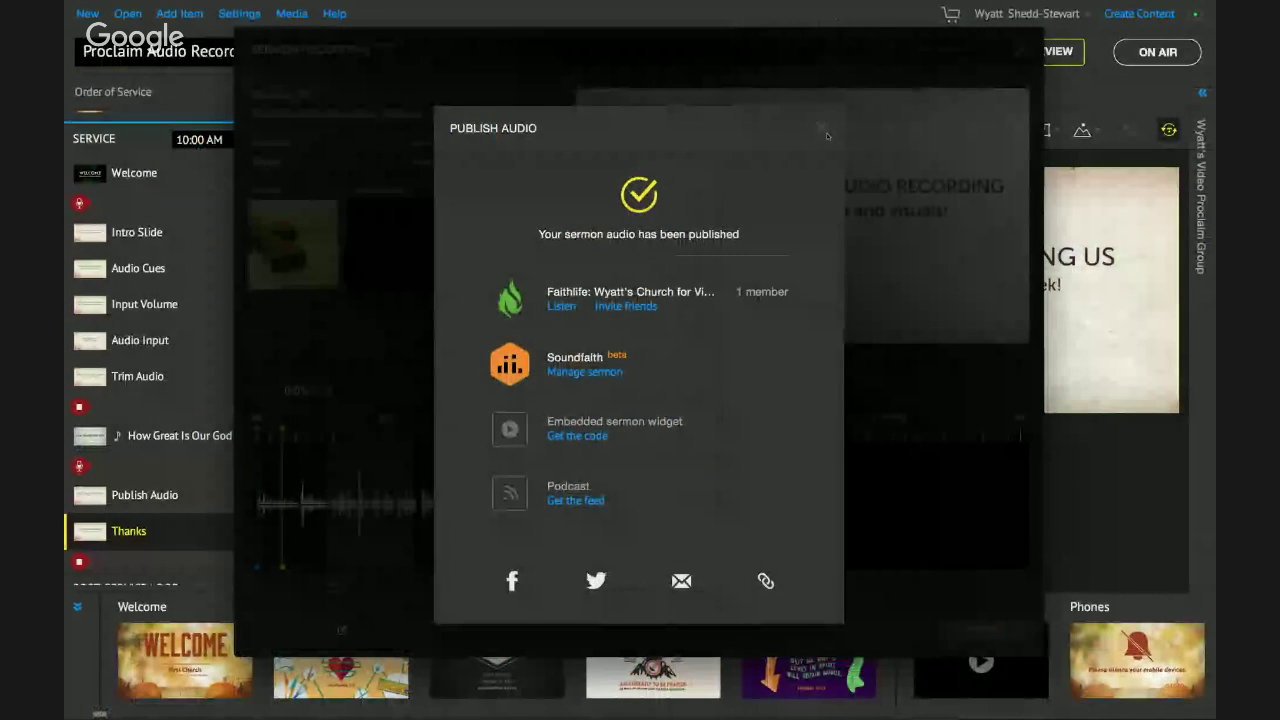
pyautogui.click(822, 128)
pyautogui.click(1021, 51)
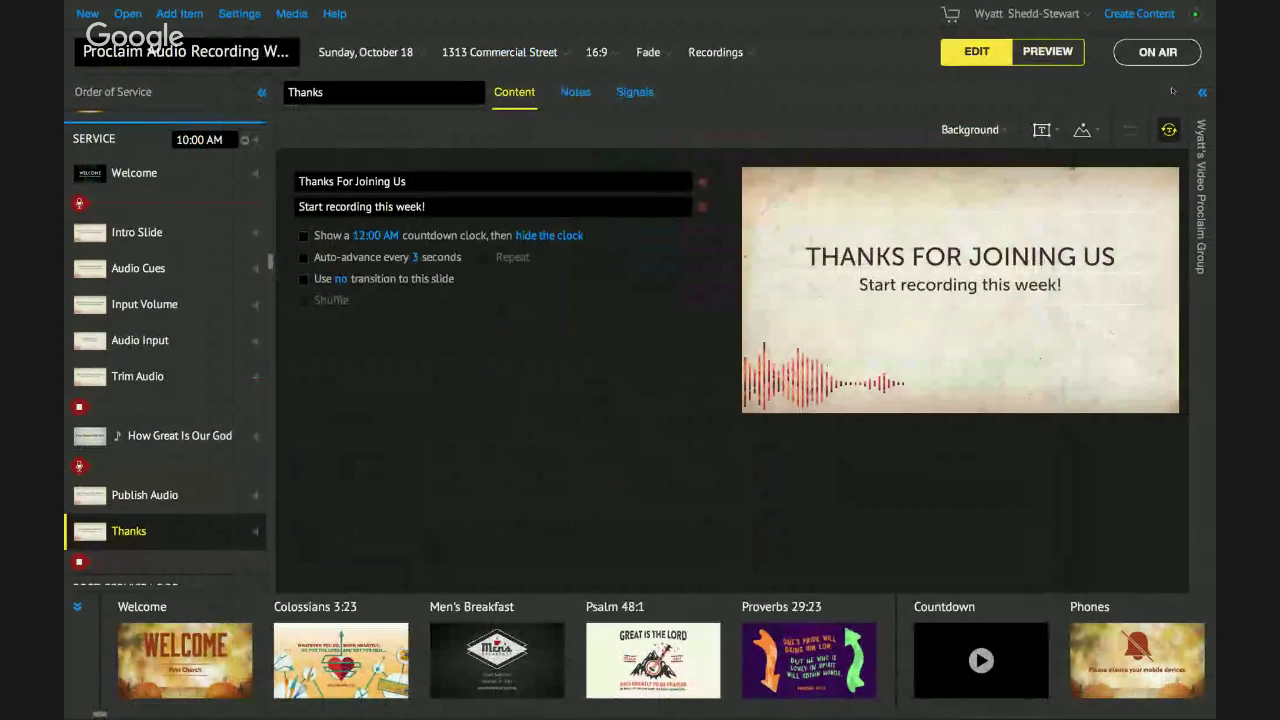
# Show the presentation group's feed and unlink the church group connected to the presentation group.
pyautogui.click(1201, 210)
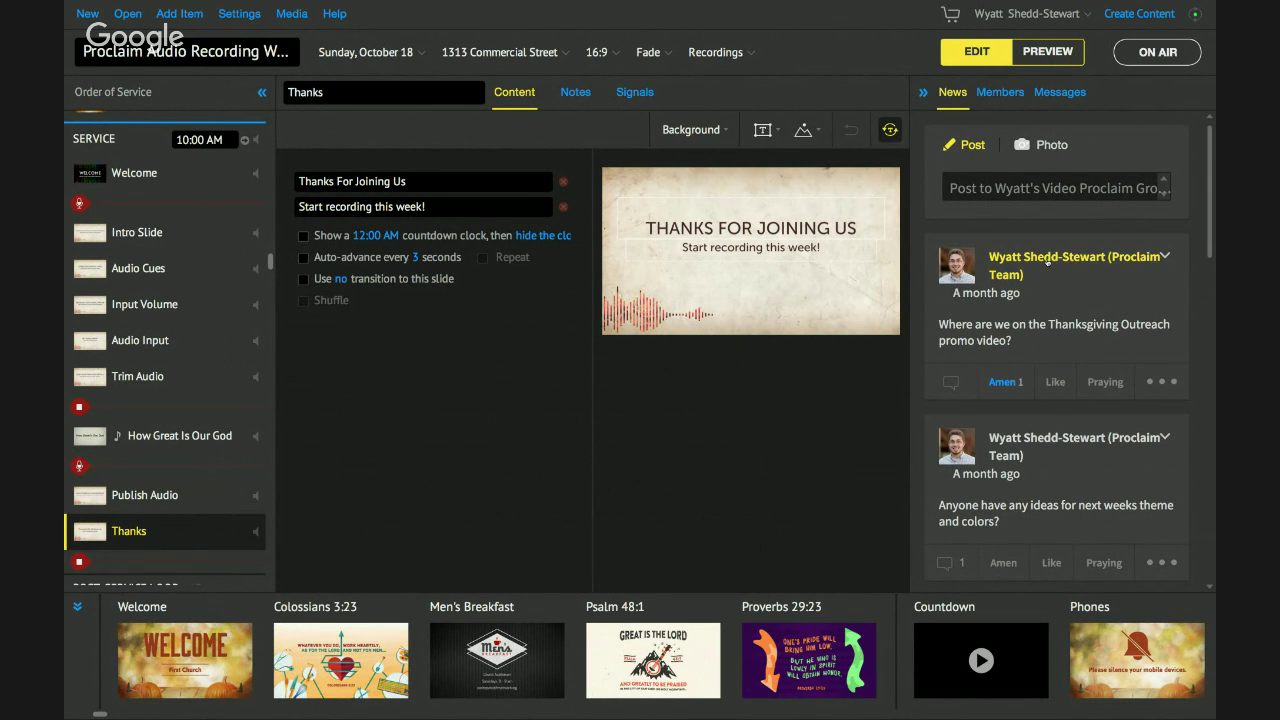
pyautogui.click(1086, 14)
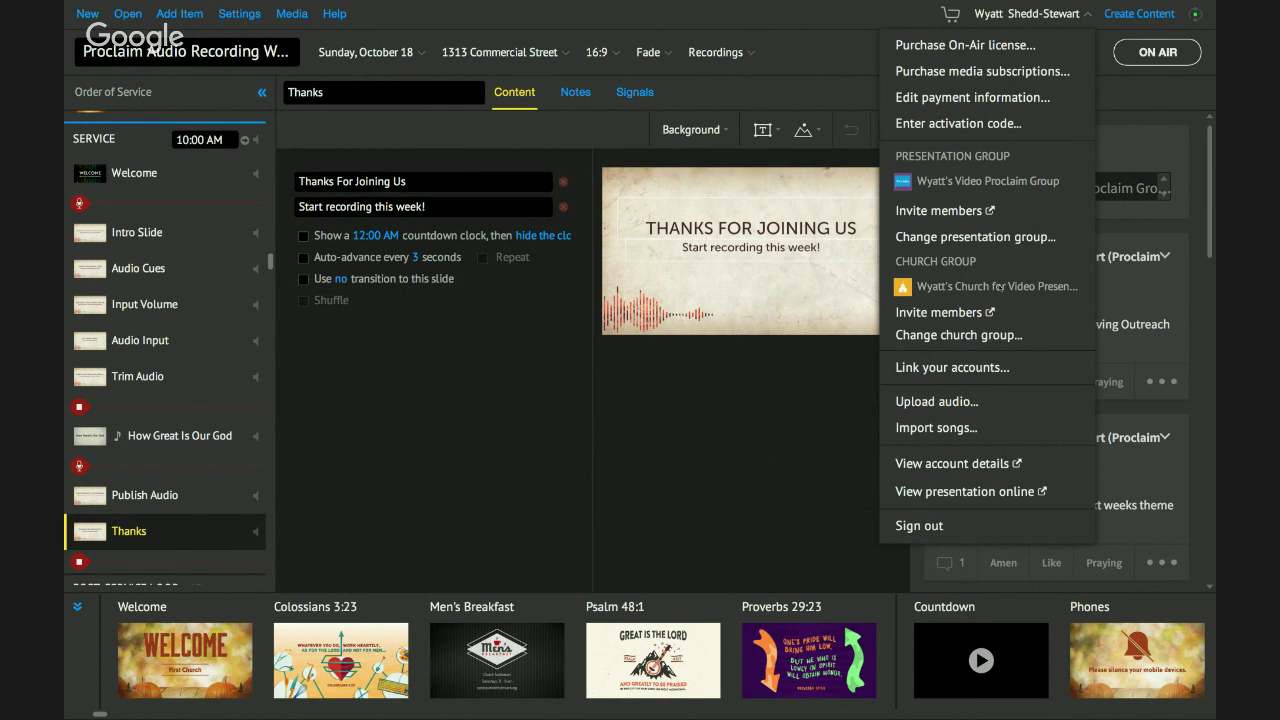
pyautogui.click(970, 337)
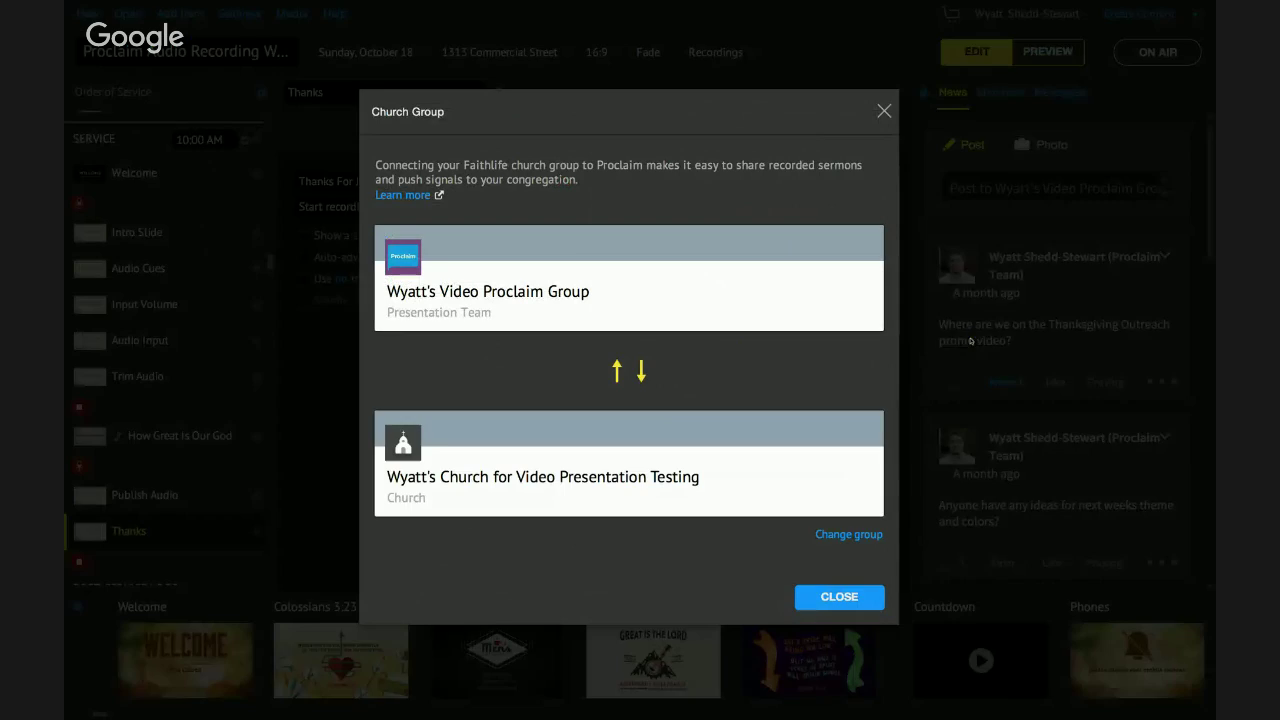
pyautogui.click(824, 533)
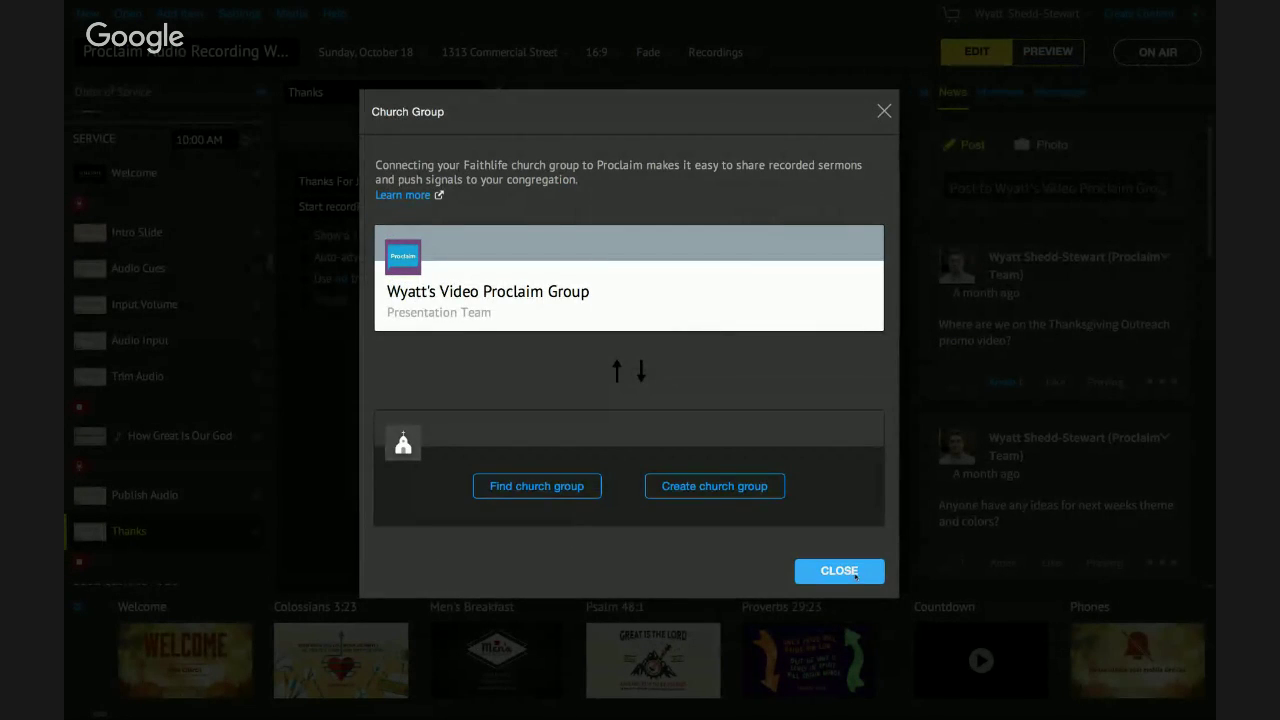
pyautogui.click(860, 569)
# Find the Church for Video Presentation Testing group by its owner's first name and link it as the church group.
pyautogui.click(1030, 16)
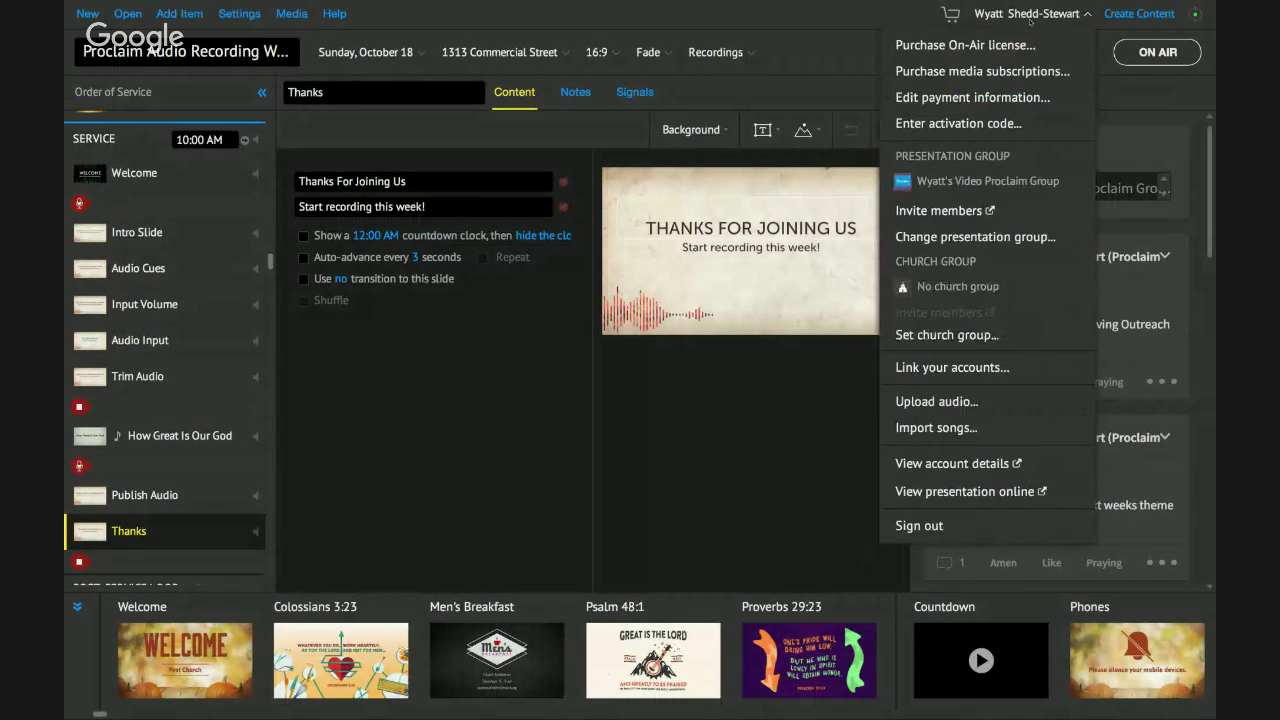
pyautogui.click(932, 335)
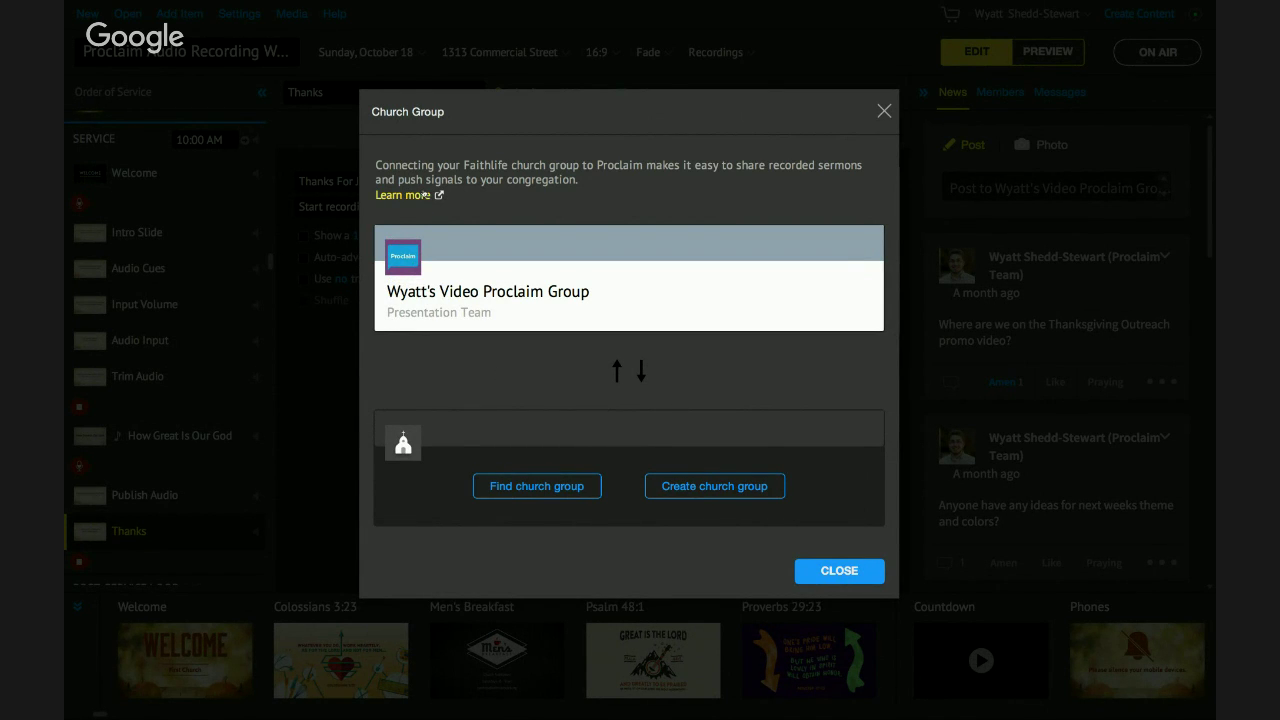
pyautogui.click(515, 486)
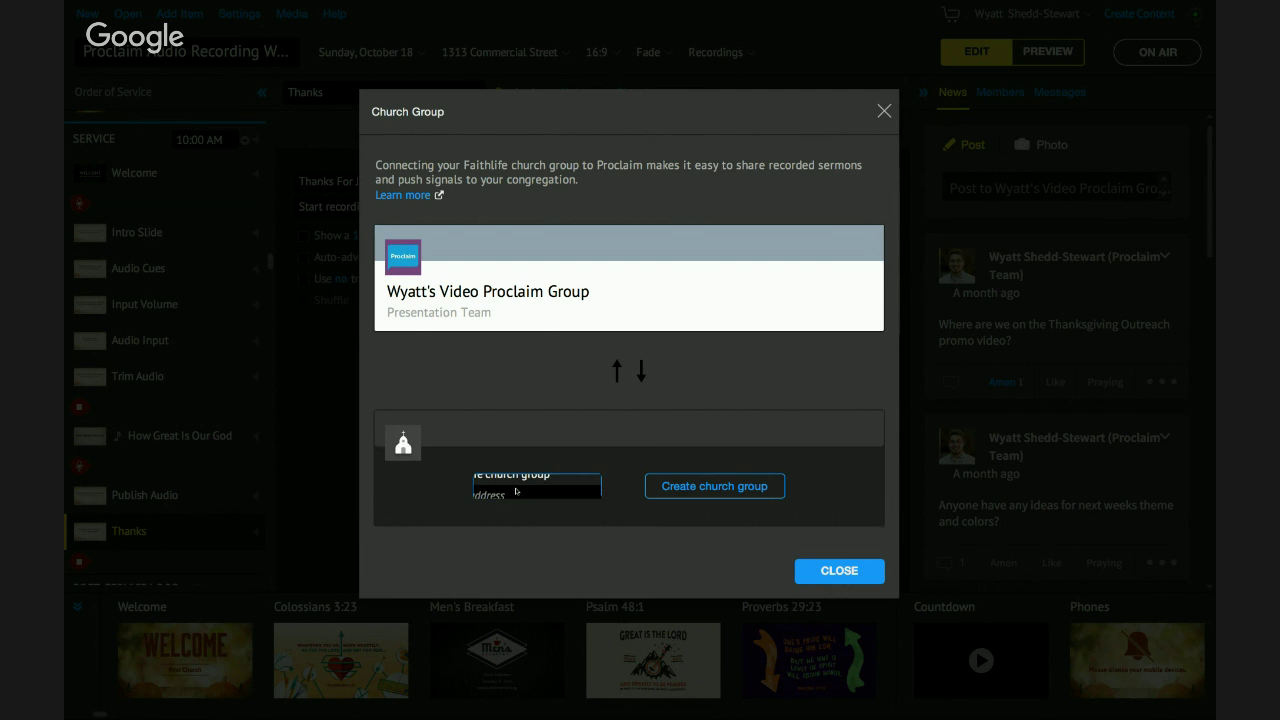
pyautogui.click(515, 493)
pyautogui.write('Wyatt')
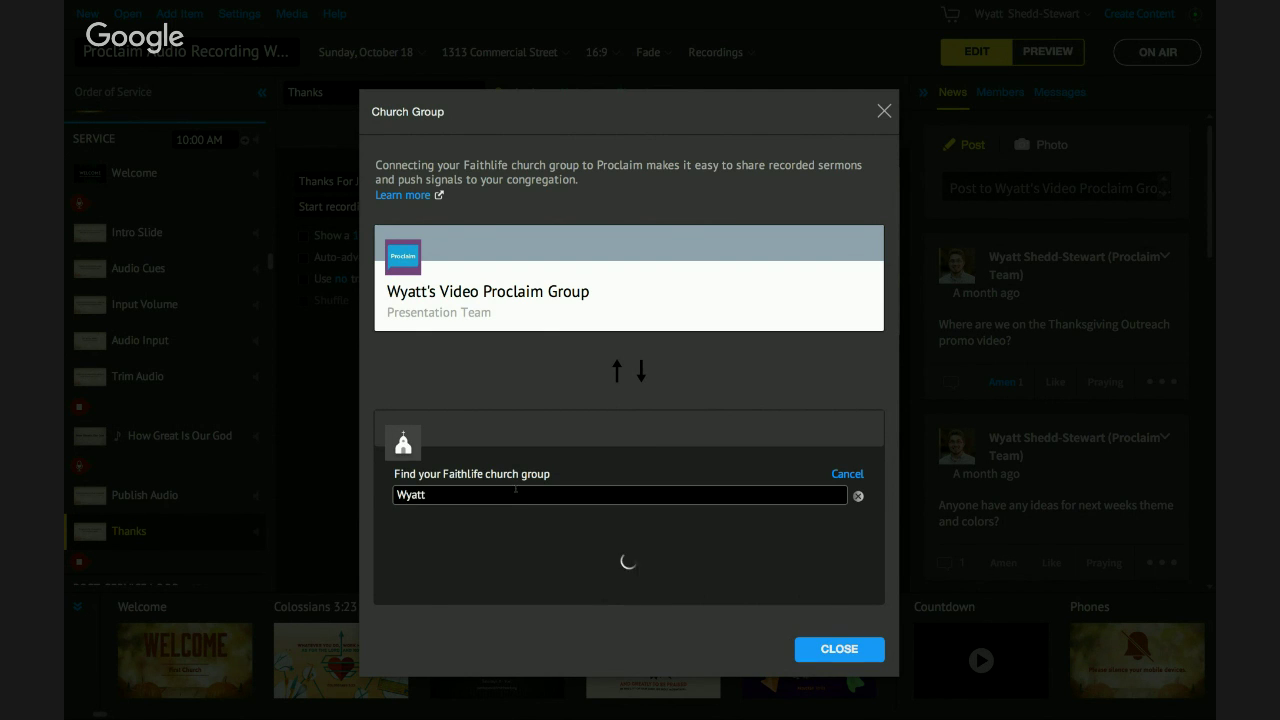
pyautogui.click(524, 541)
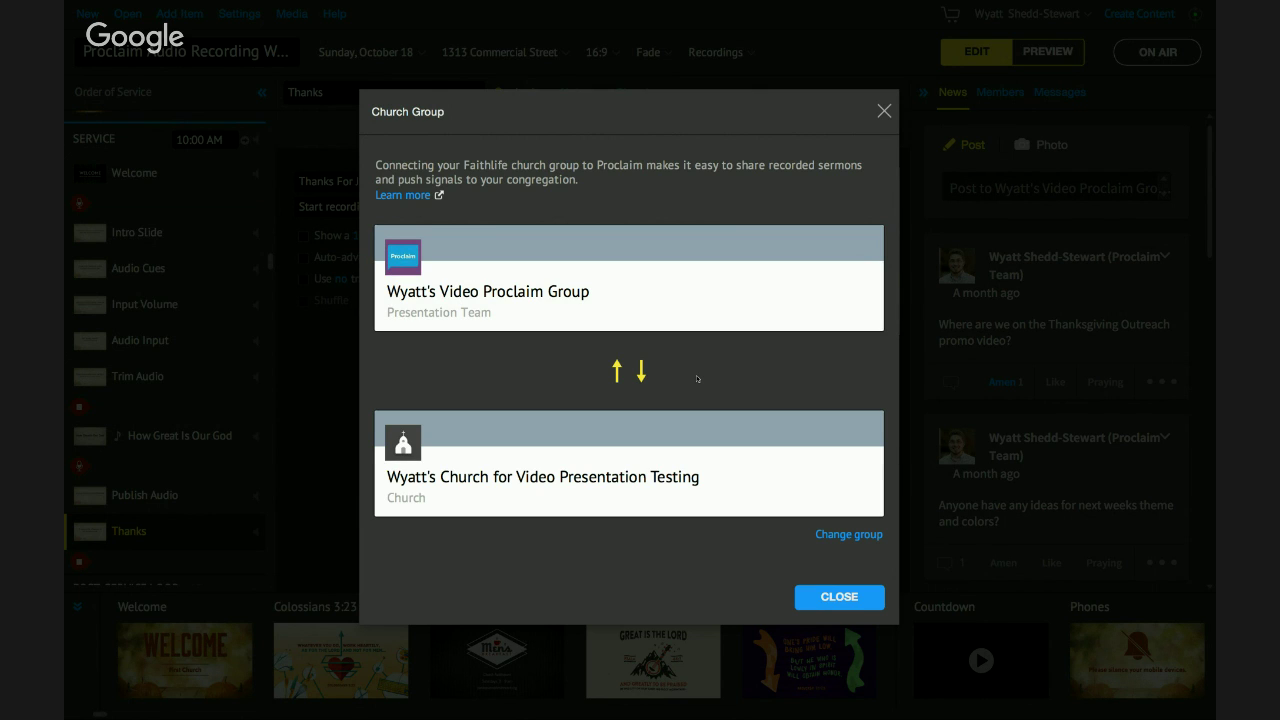
pyautogui.click(884, 111)
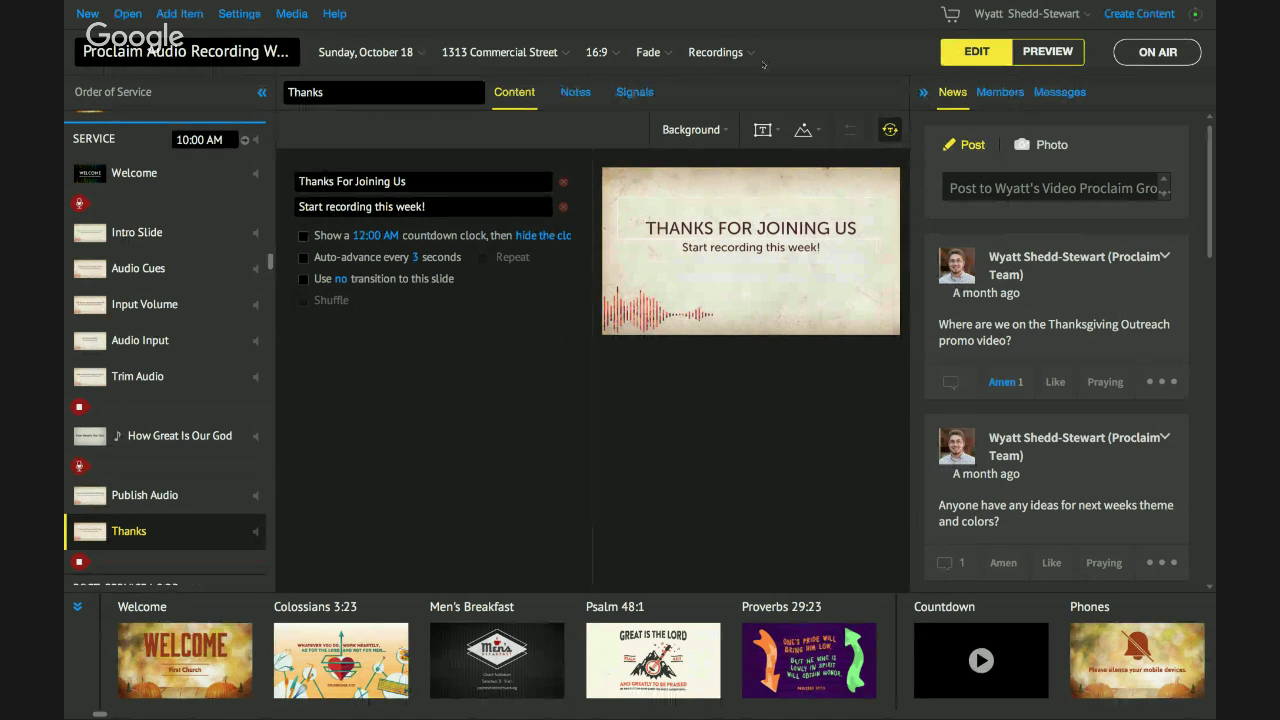
# Switch to Chrome to view the published sermon's Faithlife post, and return to Proclaim.
pyautogui.click(715, 52)
pyautogui.hotkey('ctrl', 'Left')
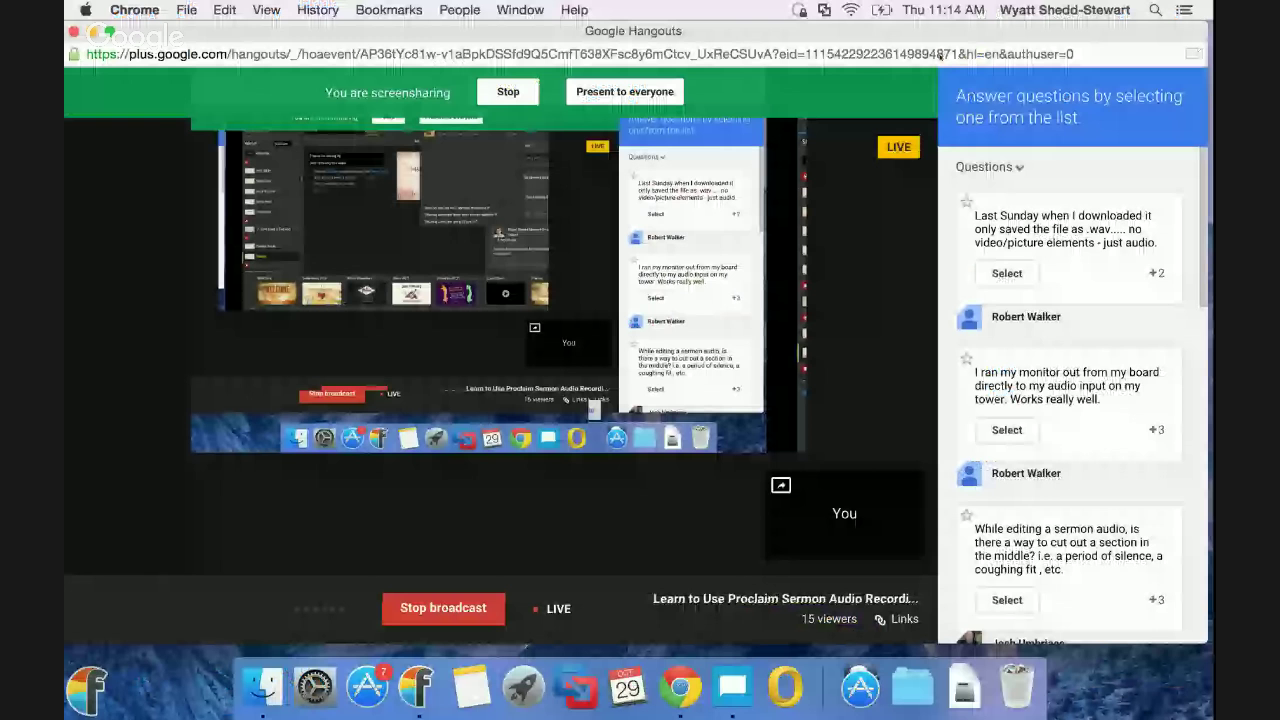
pyautogui.hotkey('ctrl', 'Left')
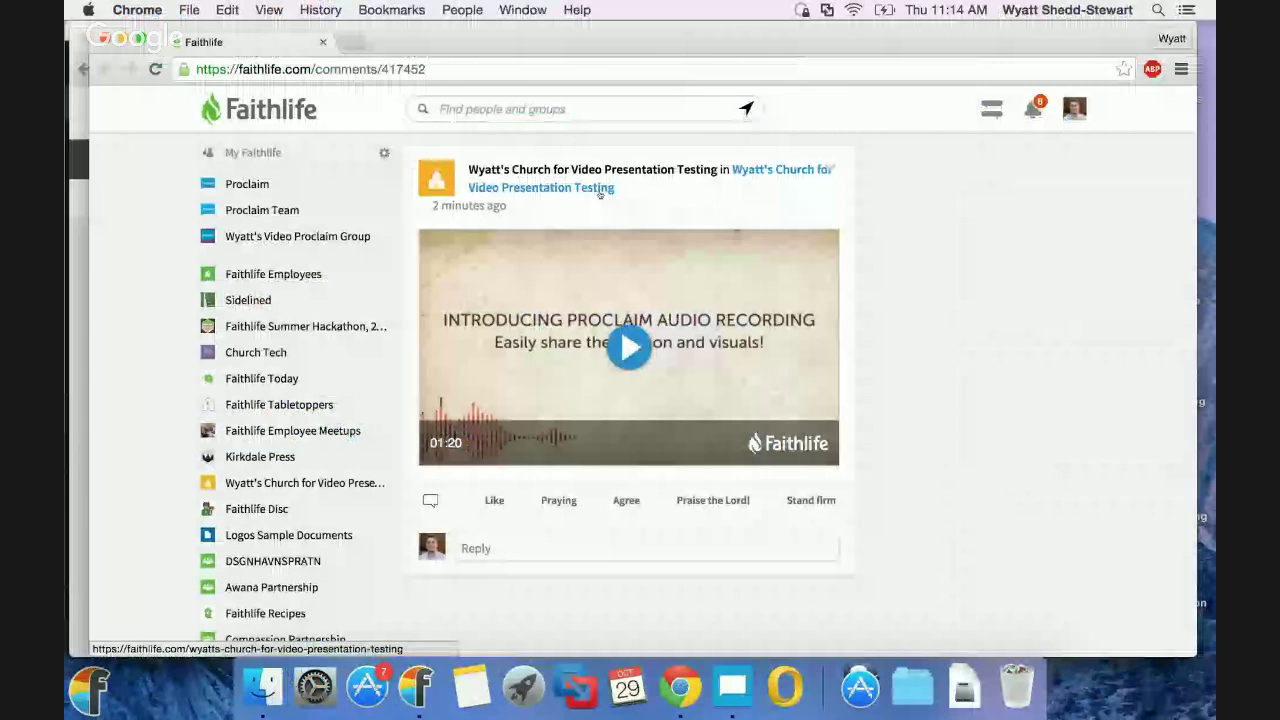
pyautogui.hotkey('ctrl', 'Right')
pyautogui.hotkey('ctrl', 'Right')
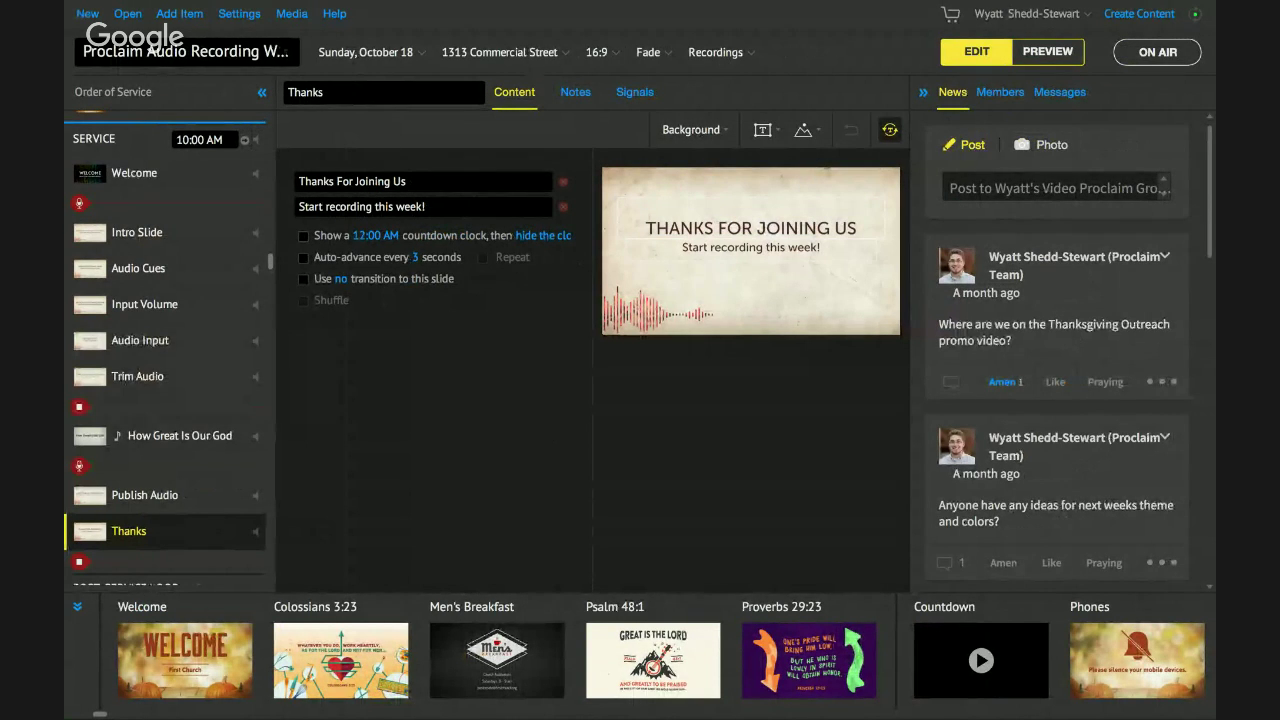
# Reopen the "Proclaim Audio Recording Webinar (2)" presentation and bring up its published recording's sharing options.
pyautogui.click(128, 13)
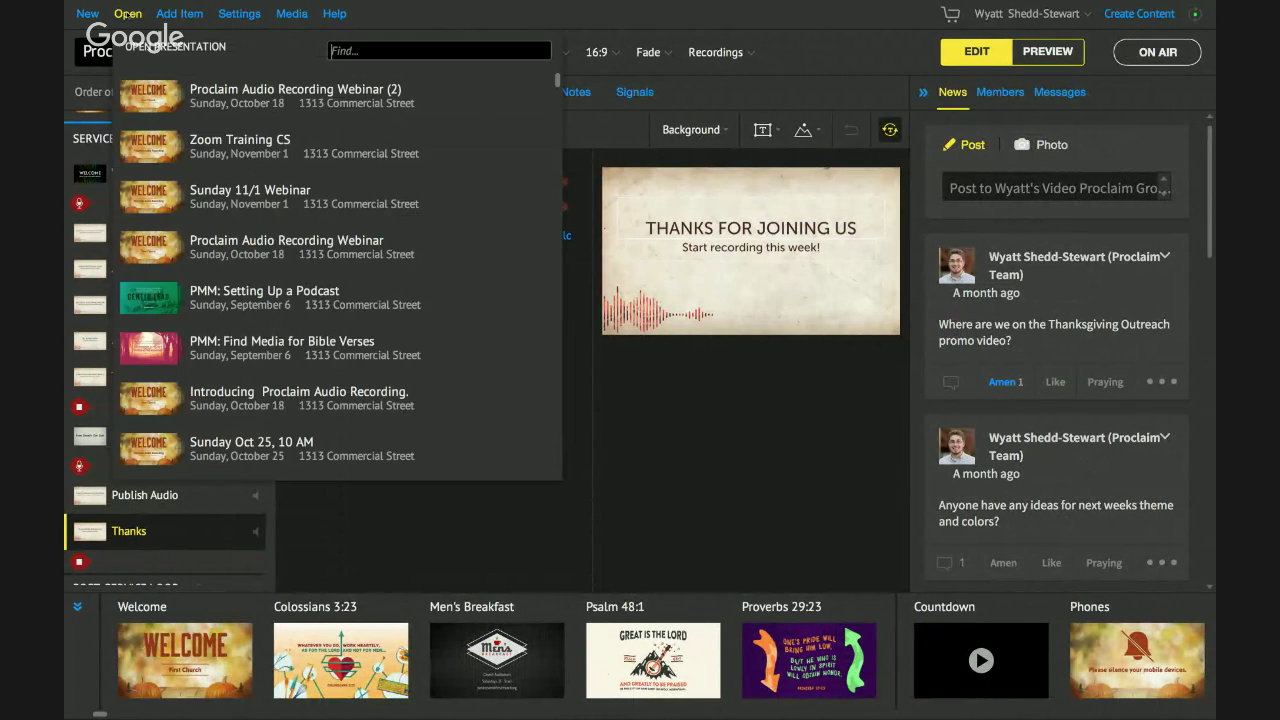
pyautogui.click(293, 101)
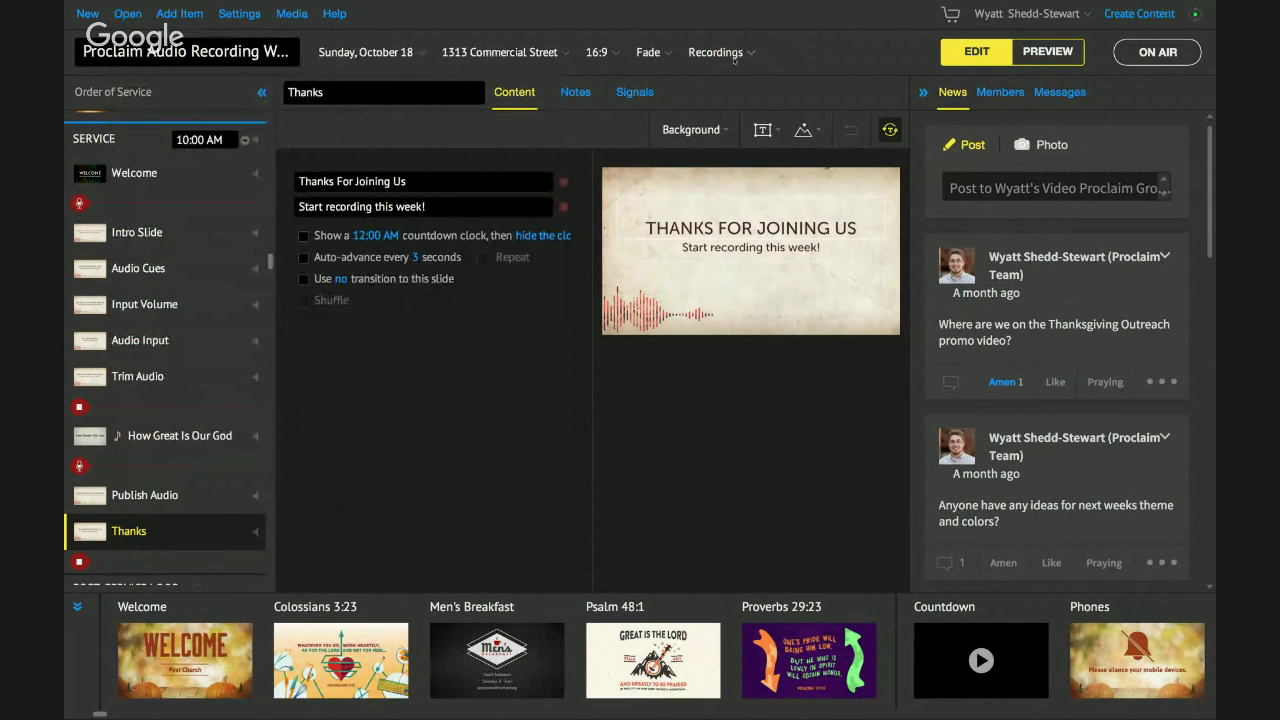
pyautogui.click(735, 55)
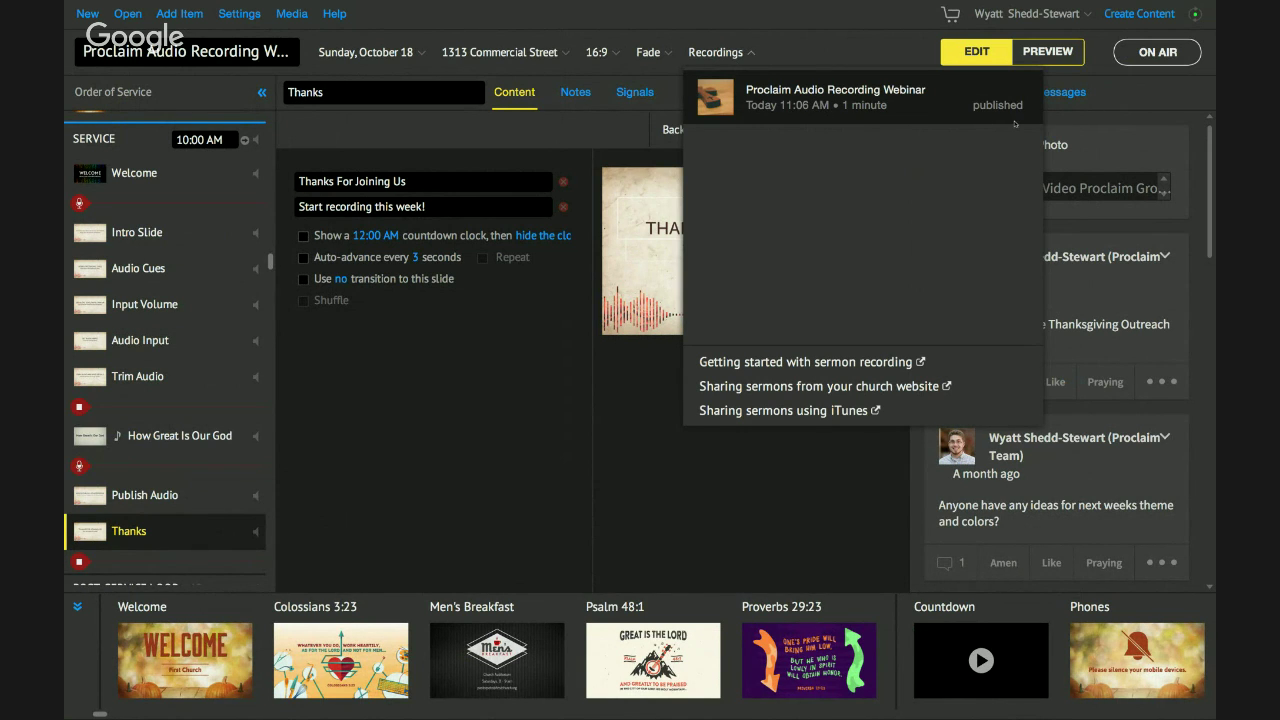
pyautogui.click(866, 118)
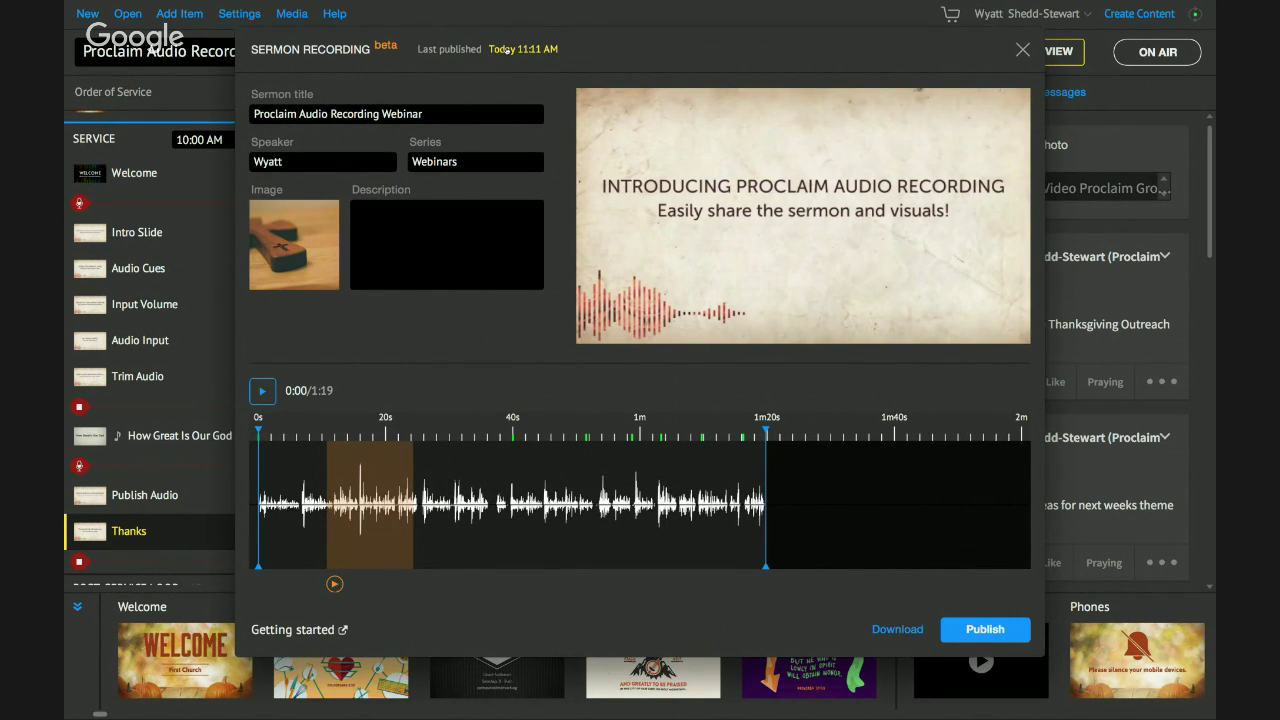
pyautogui.click(506, 50)
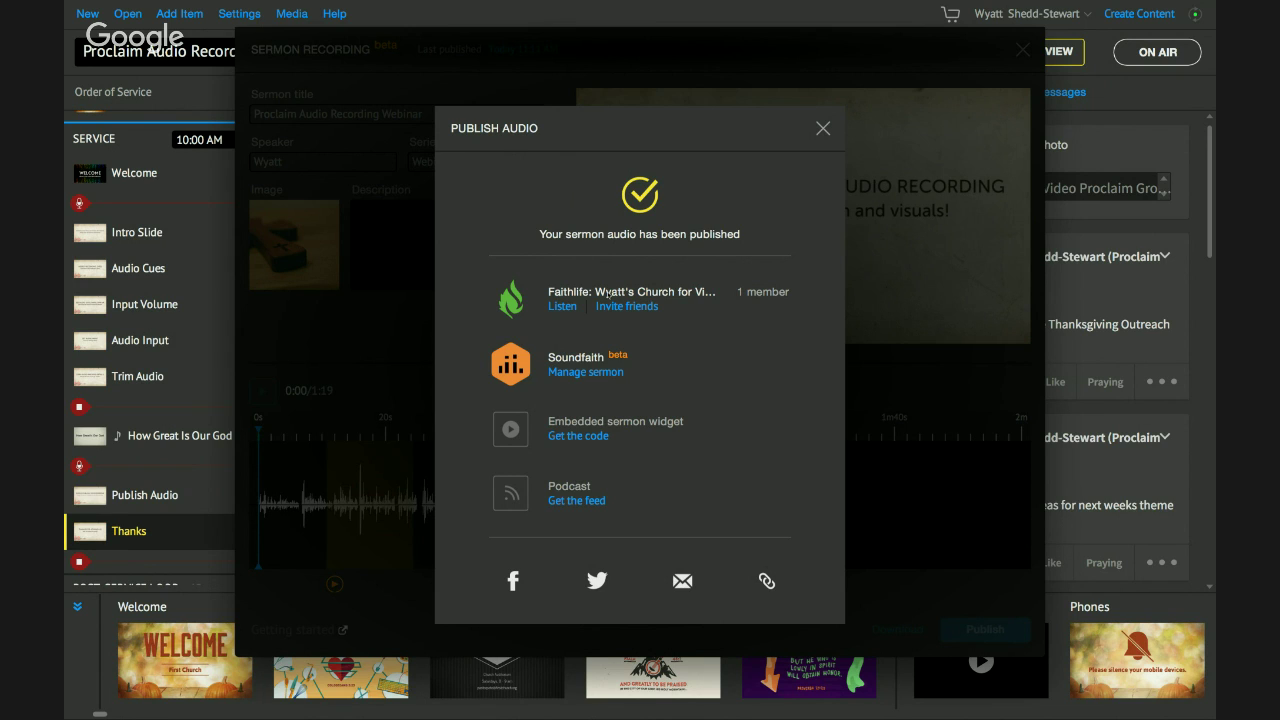
# View the published sermon's embed code on Soundfaith, return to Proclaim and close the sermon recording.
pyautogui.click(579, 437)
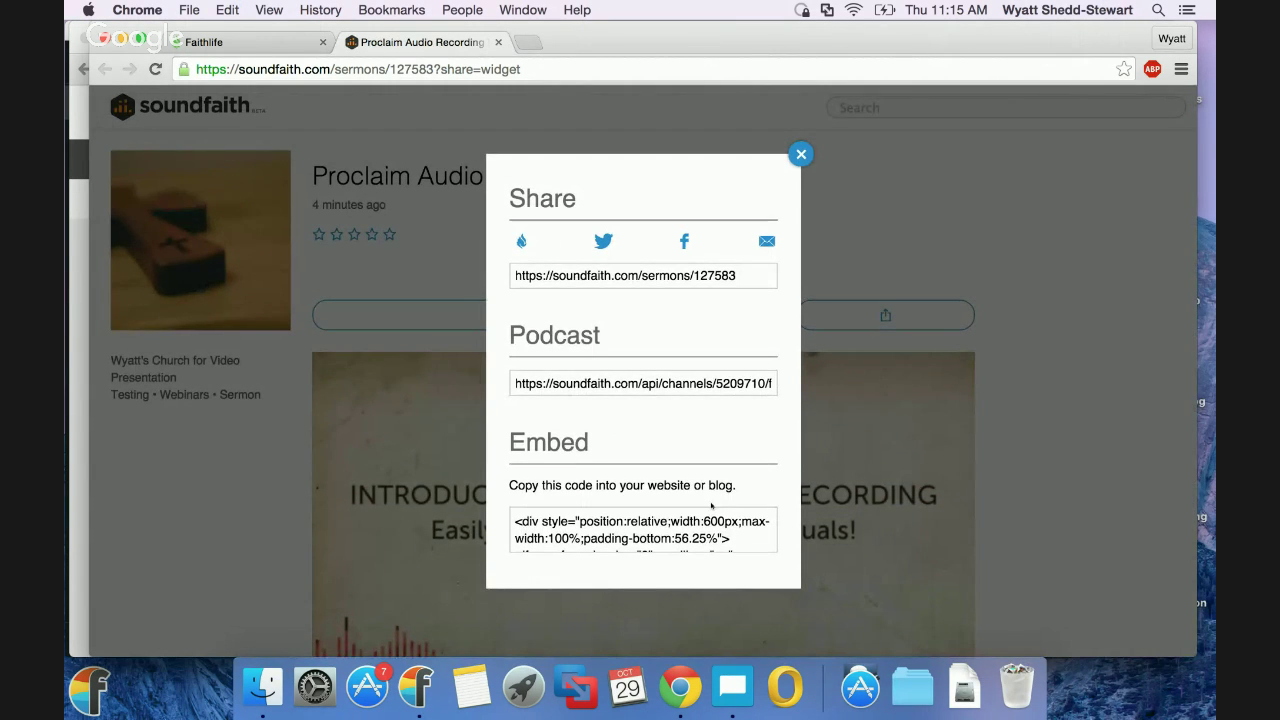
pyautogui.hotkey('ctrl', 'Right')
pyautogui.hotkey('ctrl', 'Right')
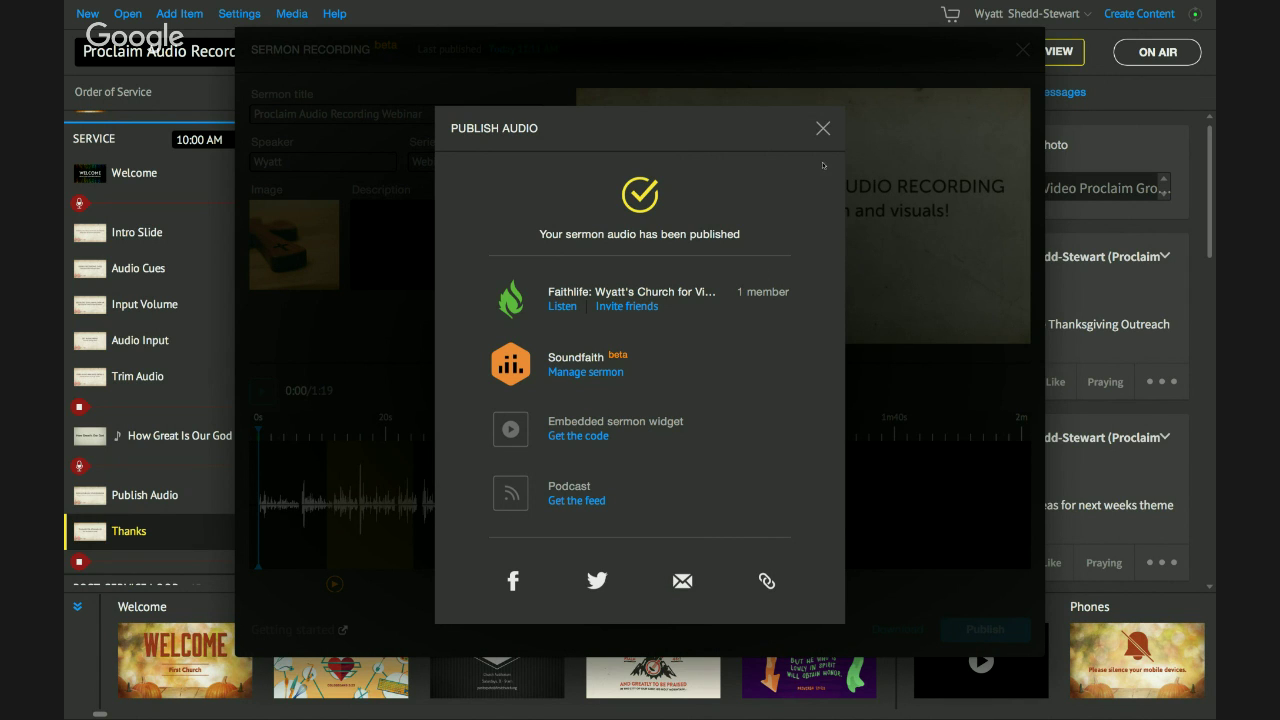
pyautogui.click(823, 129)
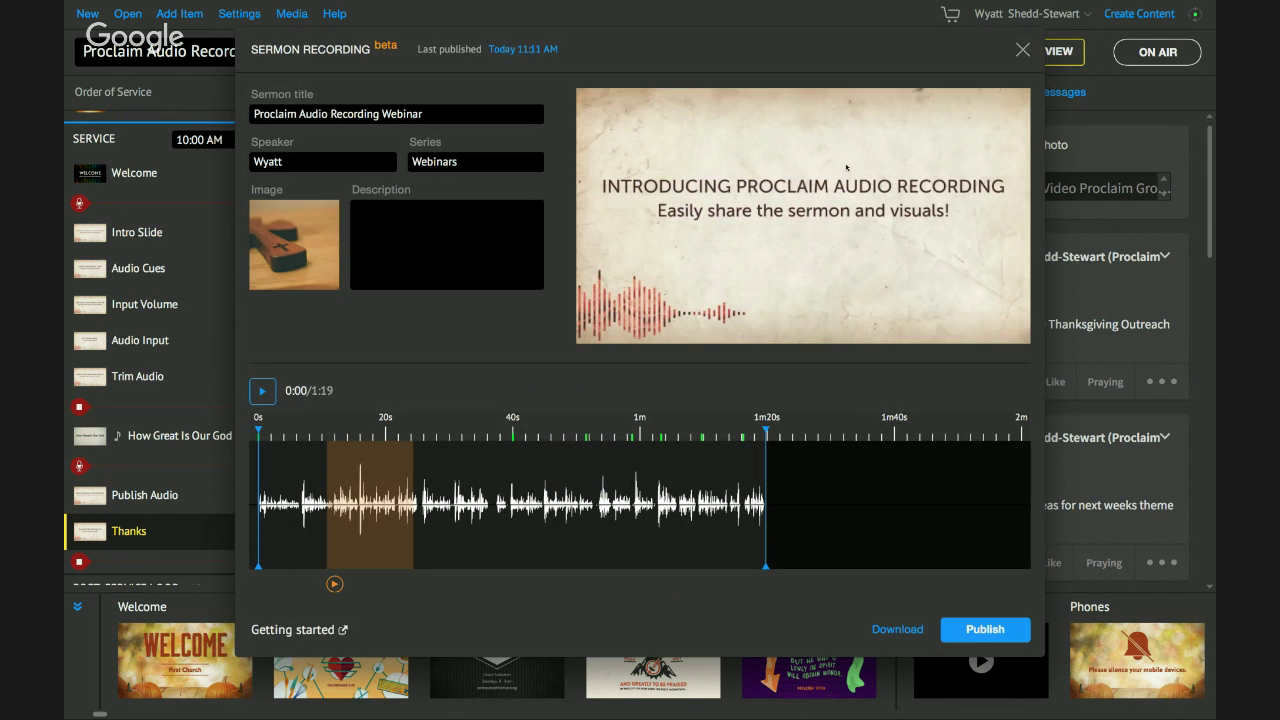
pyautogui.click(1022, 48)
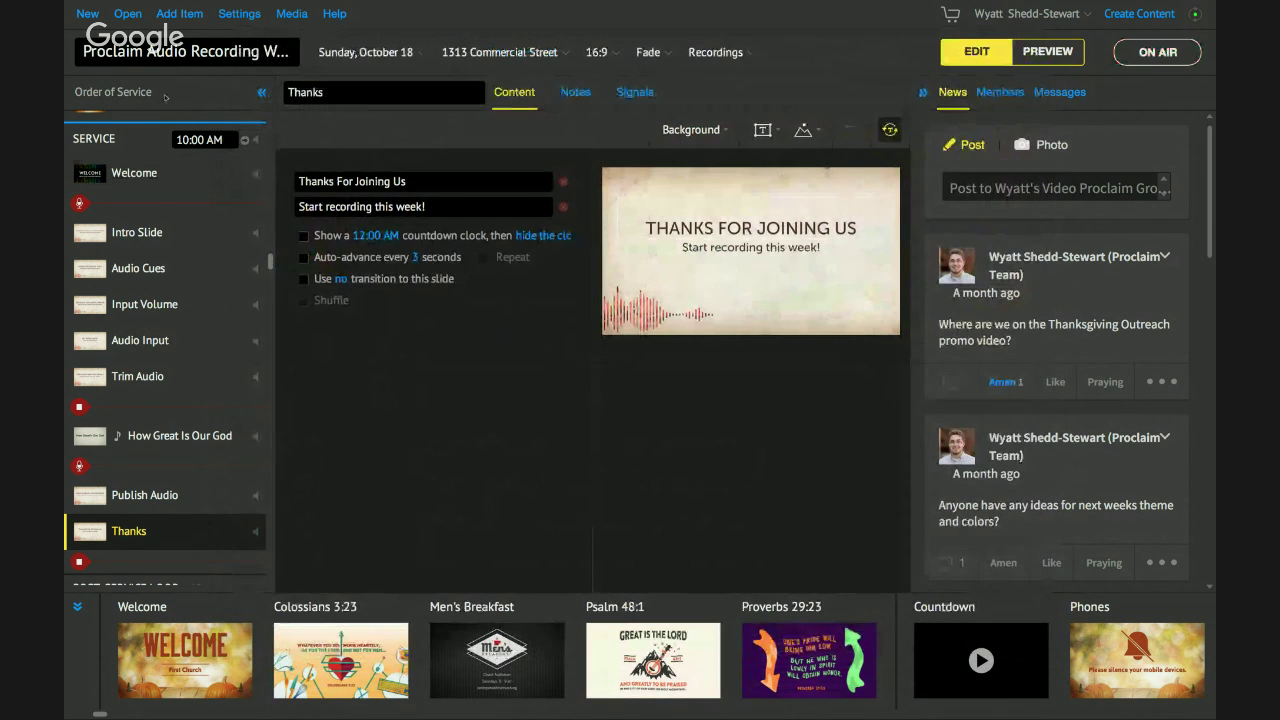
# Review the start and stop recording cues among the items that can be added, and the audio input settings.
pyautogui.click(190, 14)
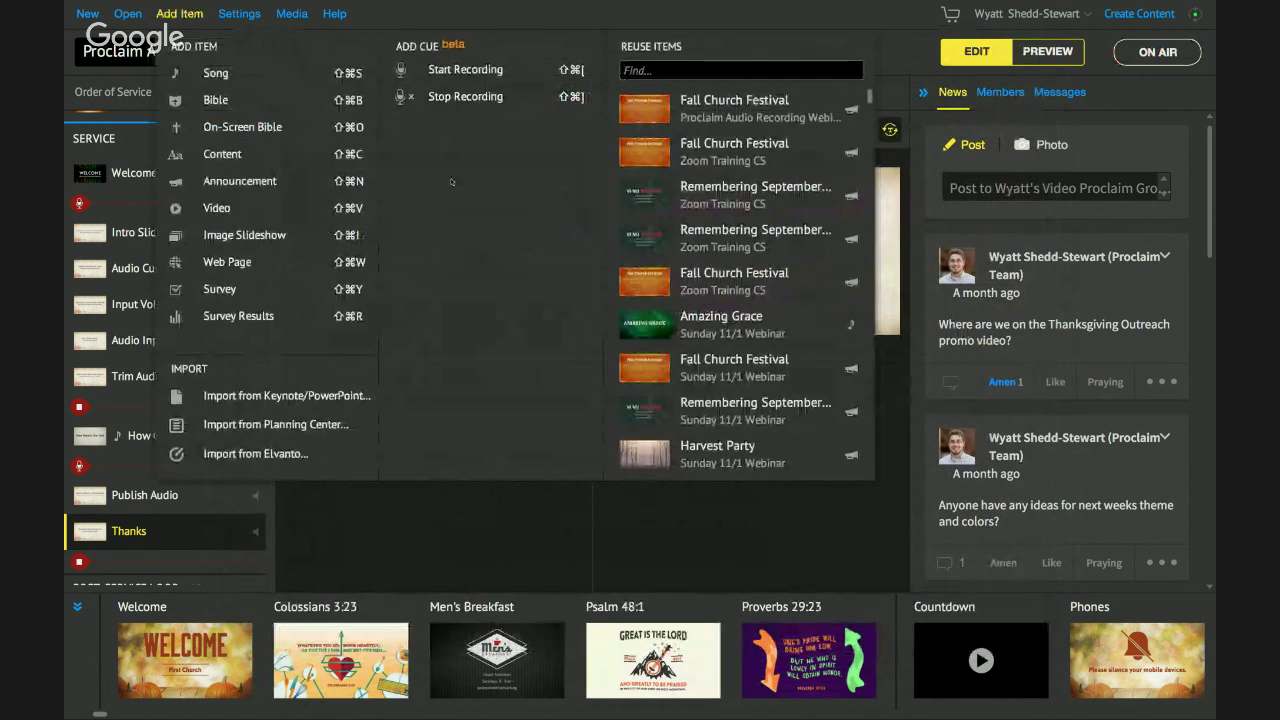
pyautogui.click(335, 520)
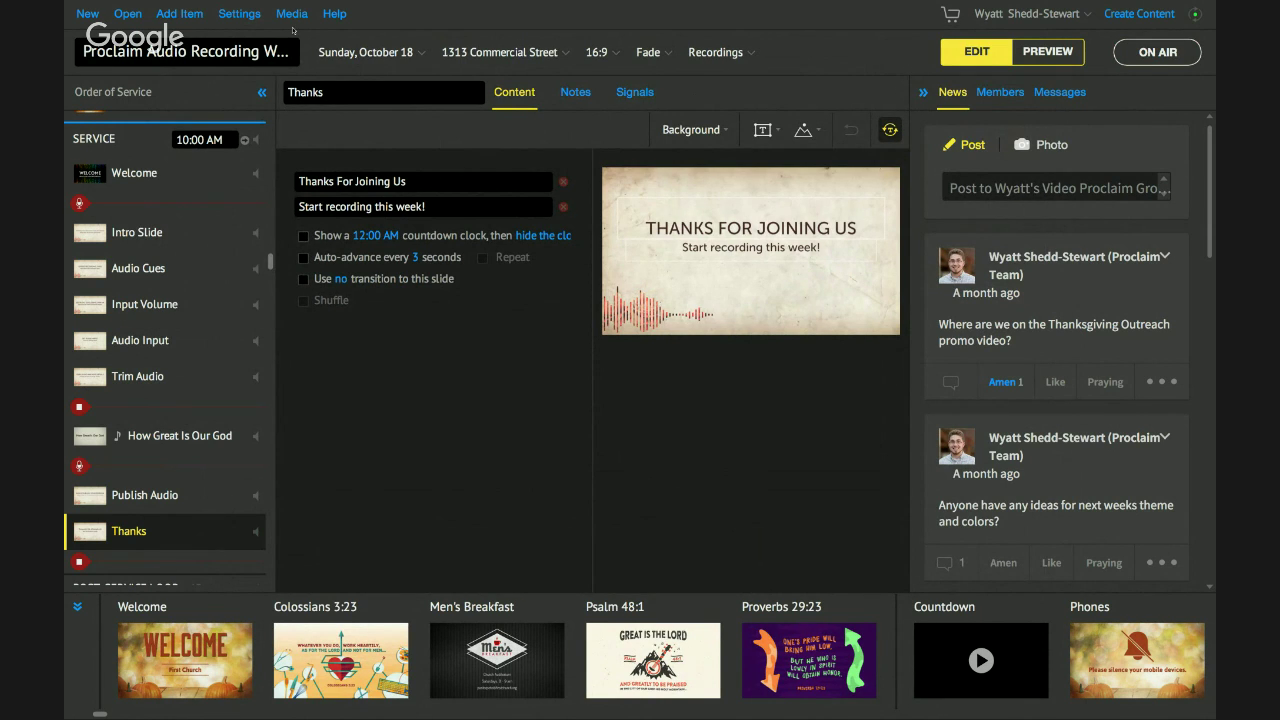
pyautogui.click(250, 17)
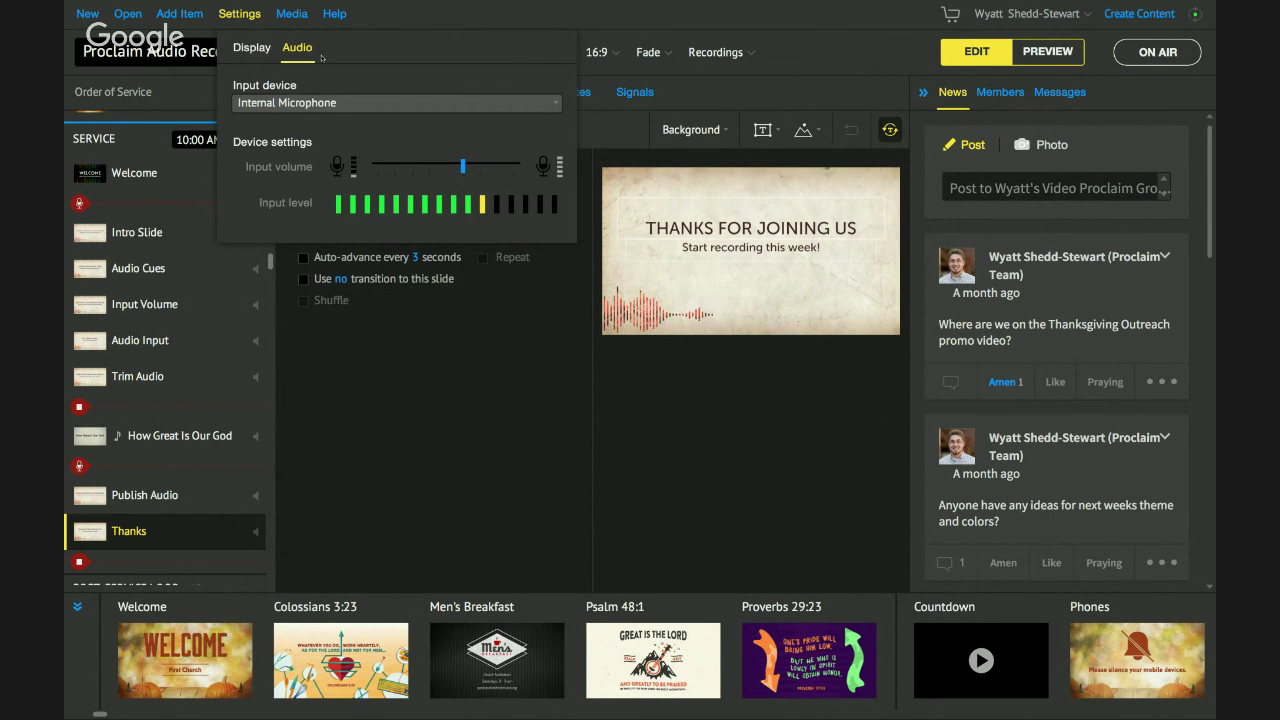
pyautogui.click(429, 440)
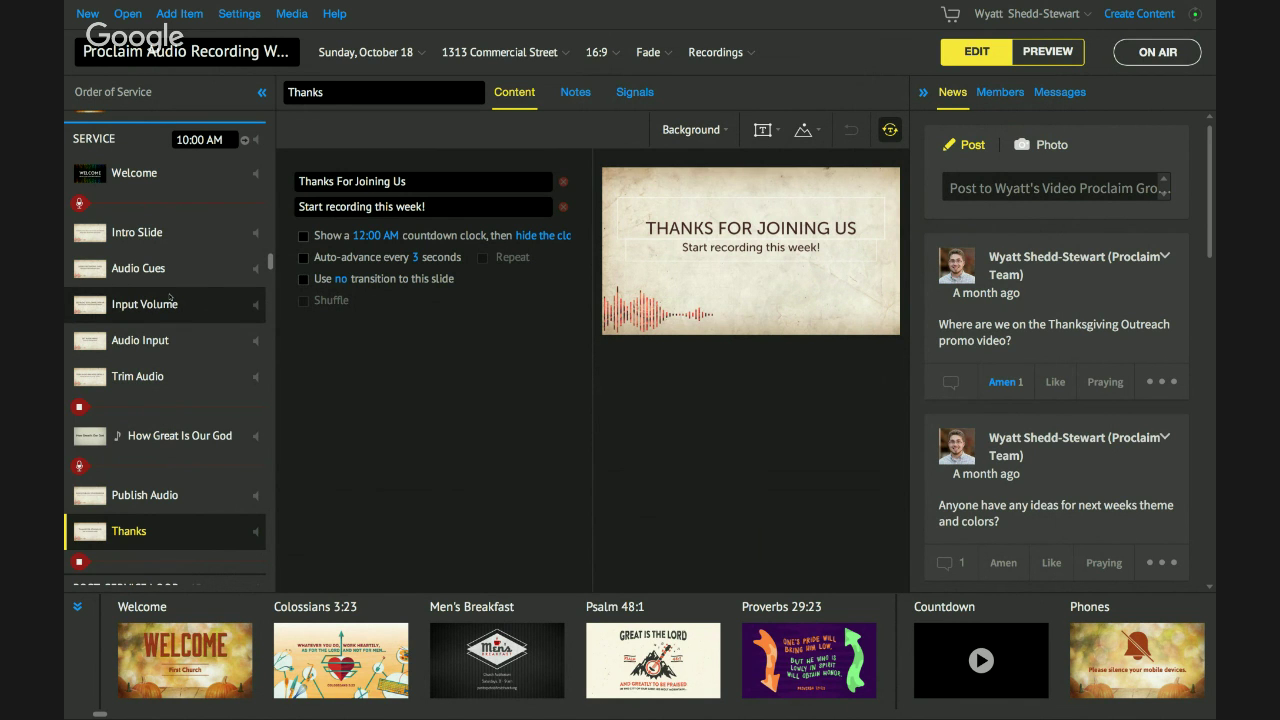
# Reopen the sermon recording with its publishing options, and close both again.
pyautogui.click(716, 52)
pyautogui.click(800, 110)
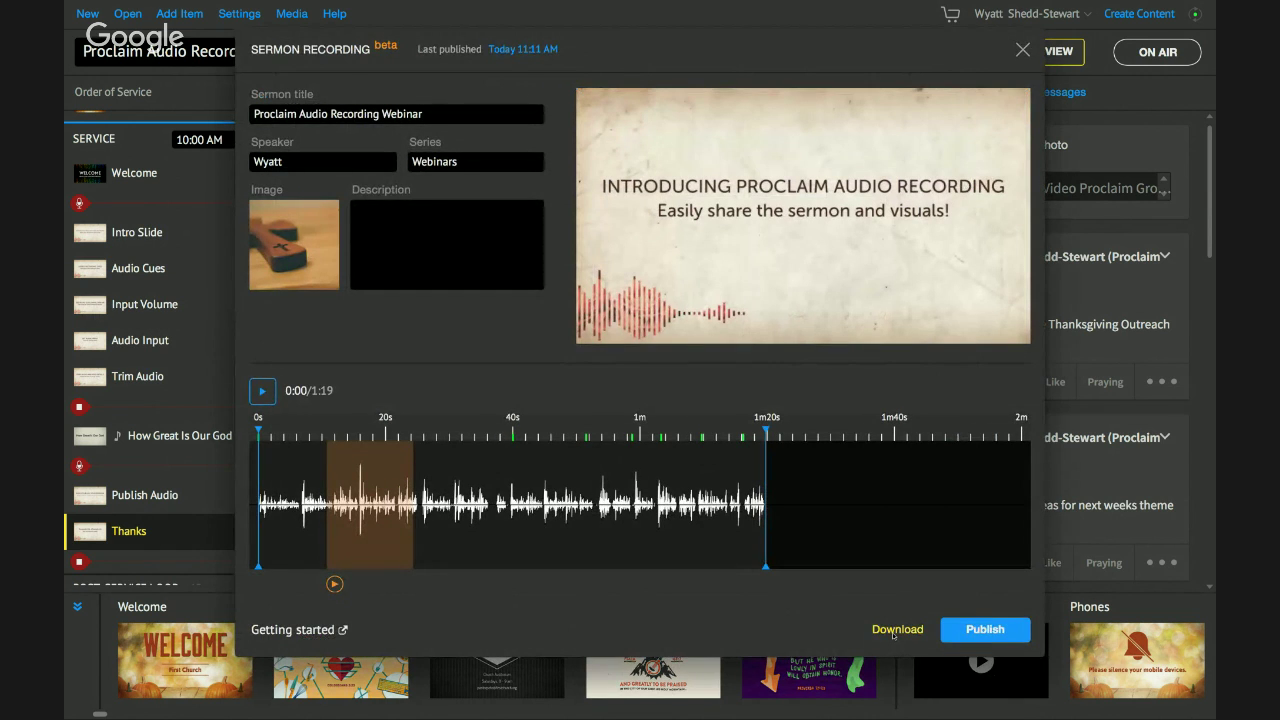
pyautogui.click(985, 629)
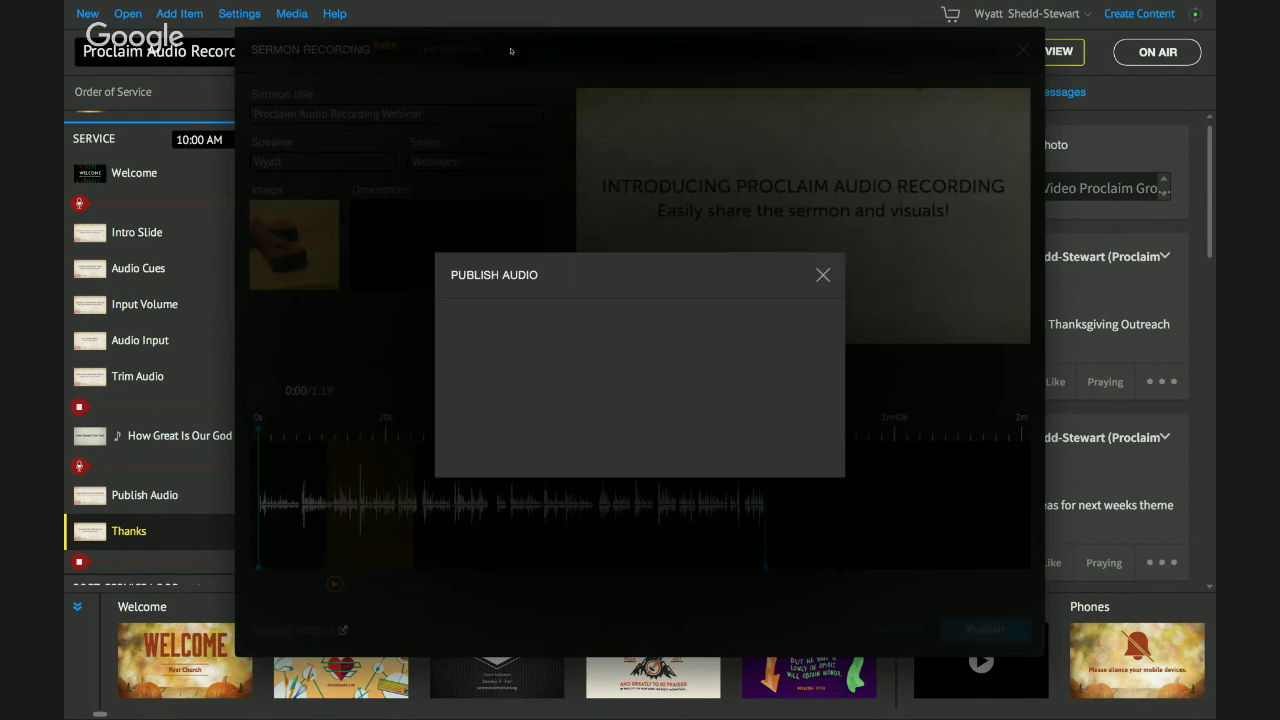
pyautogui.click(823, 127)
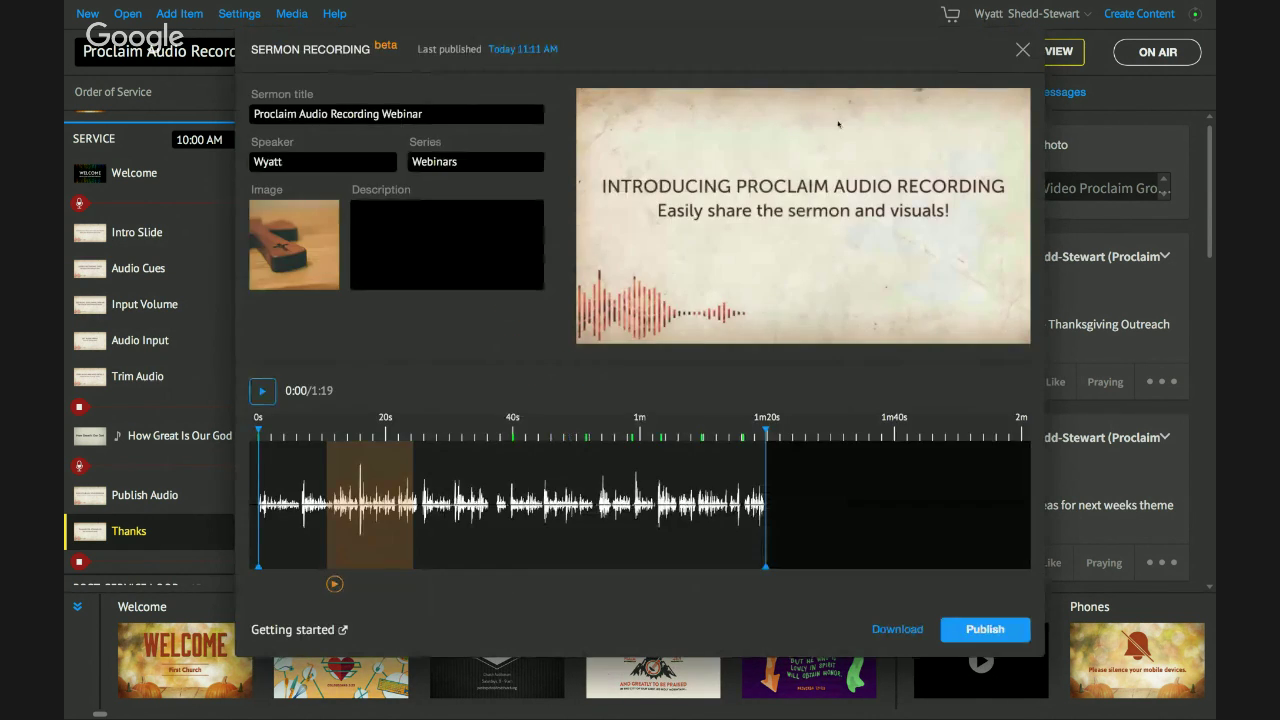
pyautogui.click(1022, 49)
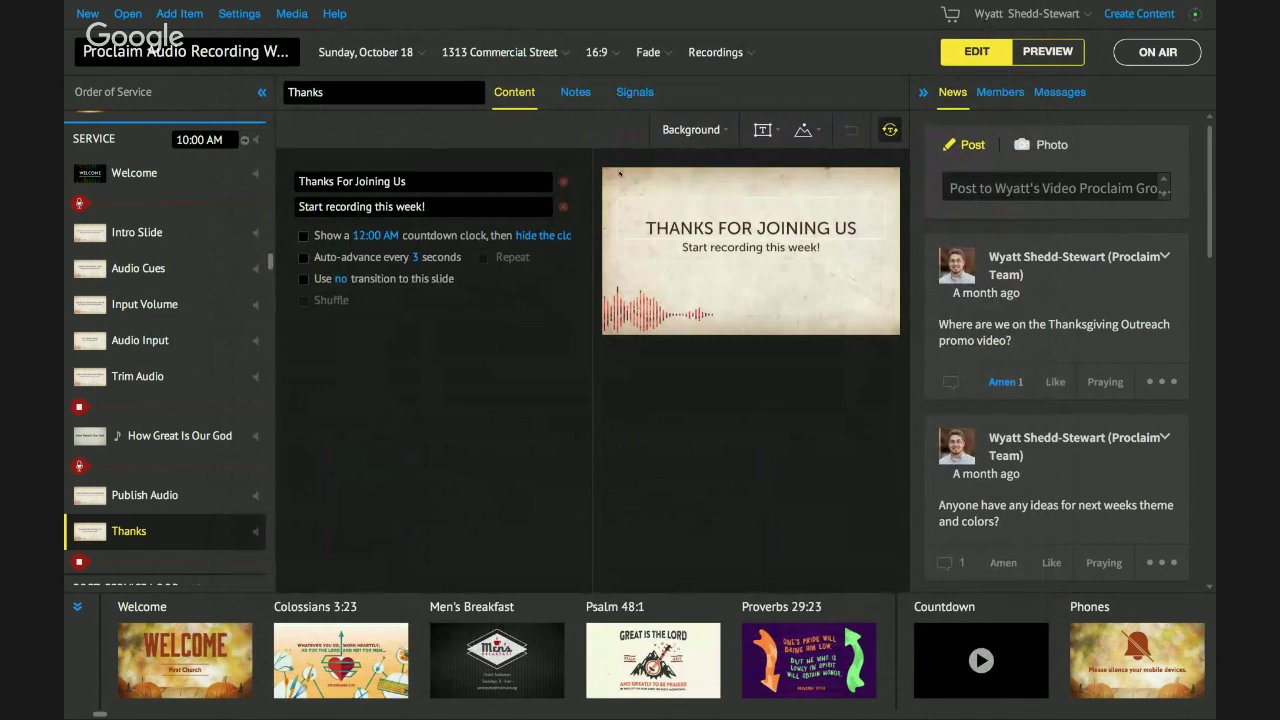
# Switch to the Google Hangouts broadcast in Chrome and stop the screen sharing.
pyautogui.hotkey('ctrl', 'Left')
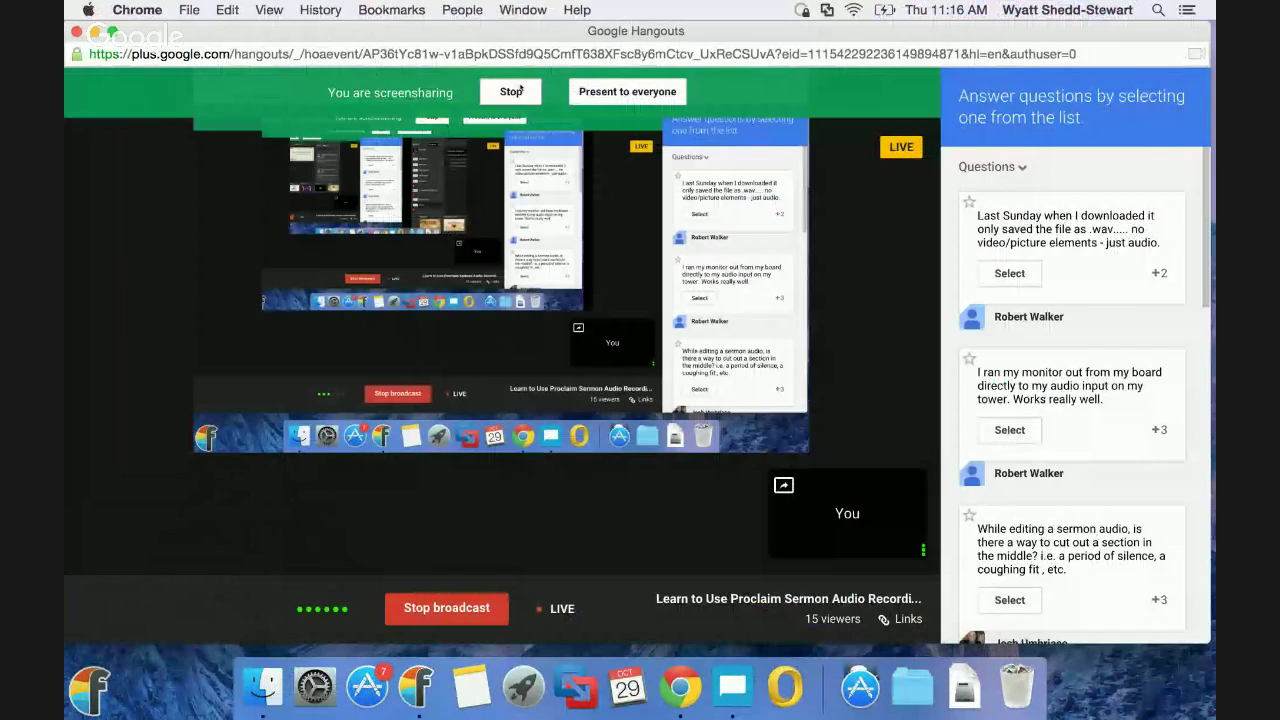
pyautogui.click(520, 91)
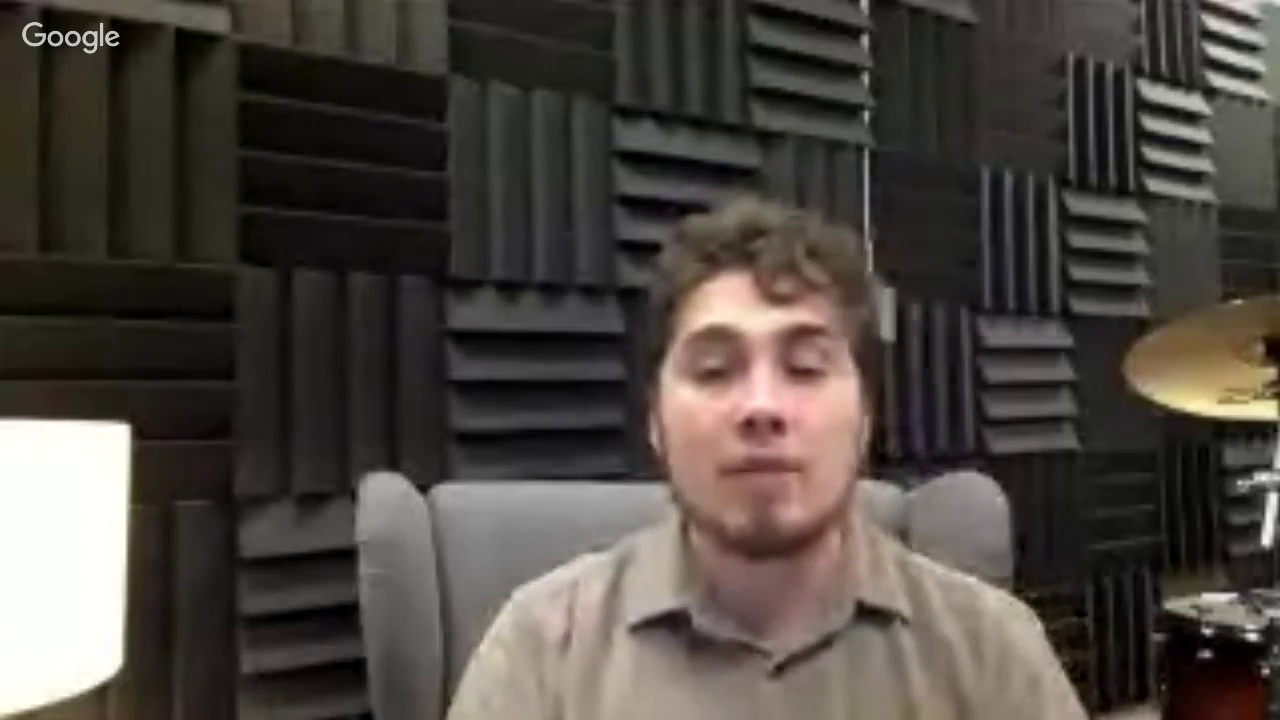
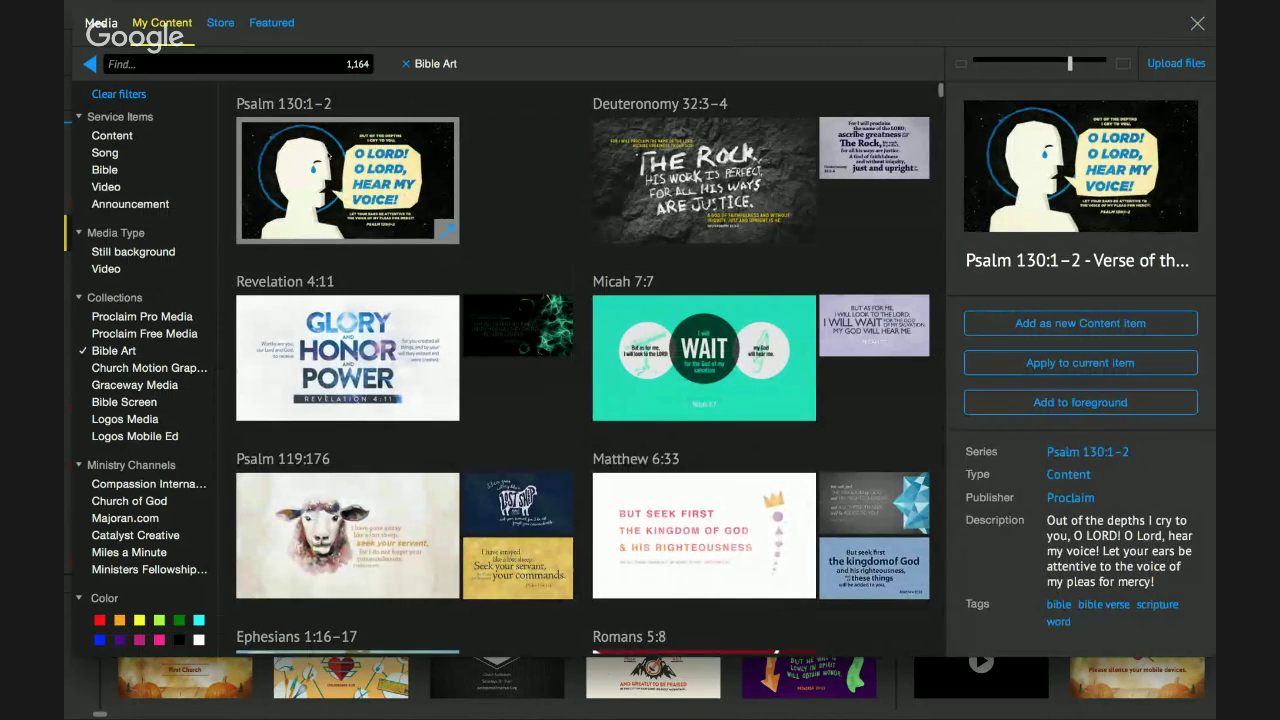
# Try filtering the Bible Art collection in the media library to videos, and remove the Video filter.
pyautogui.scroll(-1, 575, 210)
pyautogui.scroll(1, 575, 210)
pyautogui.click(95, 269)
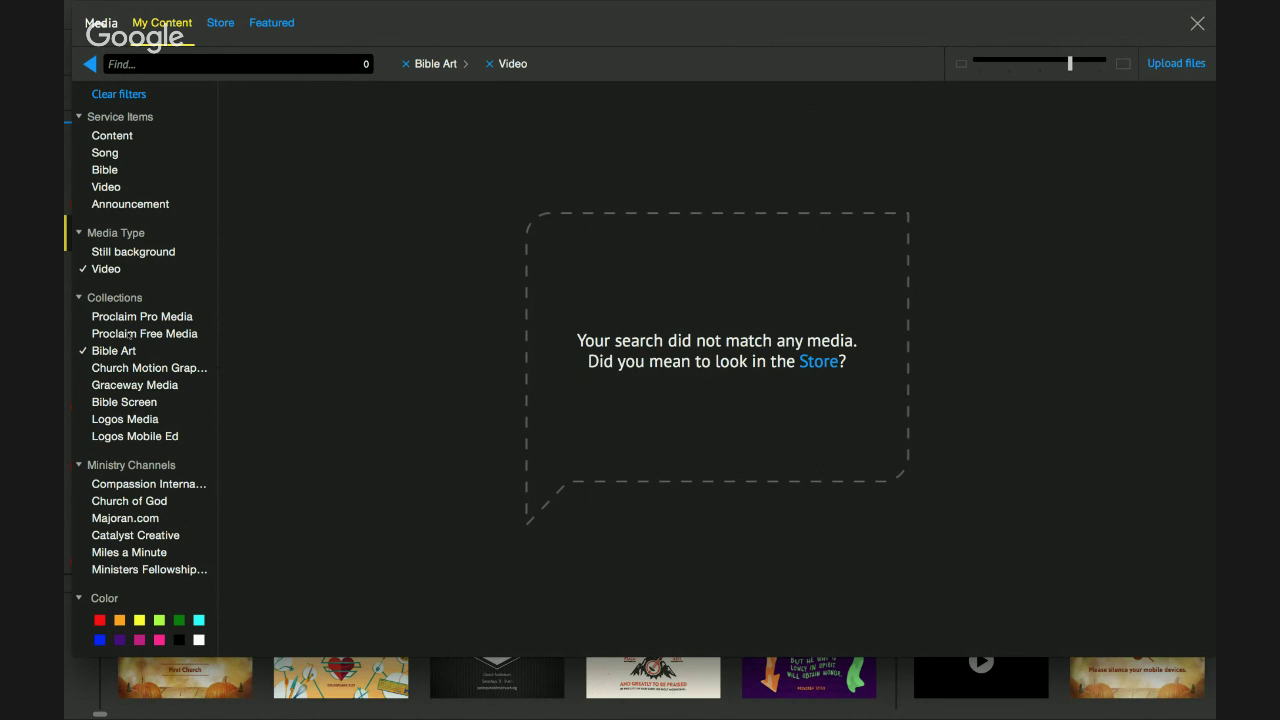
pyautogui.click(104, 270)
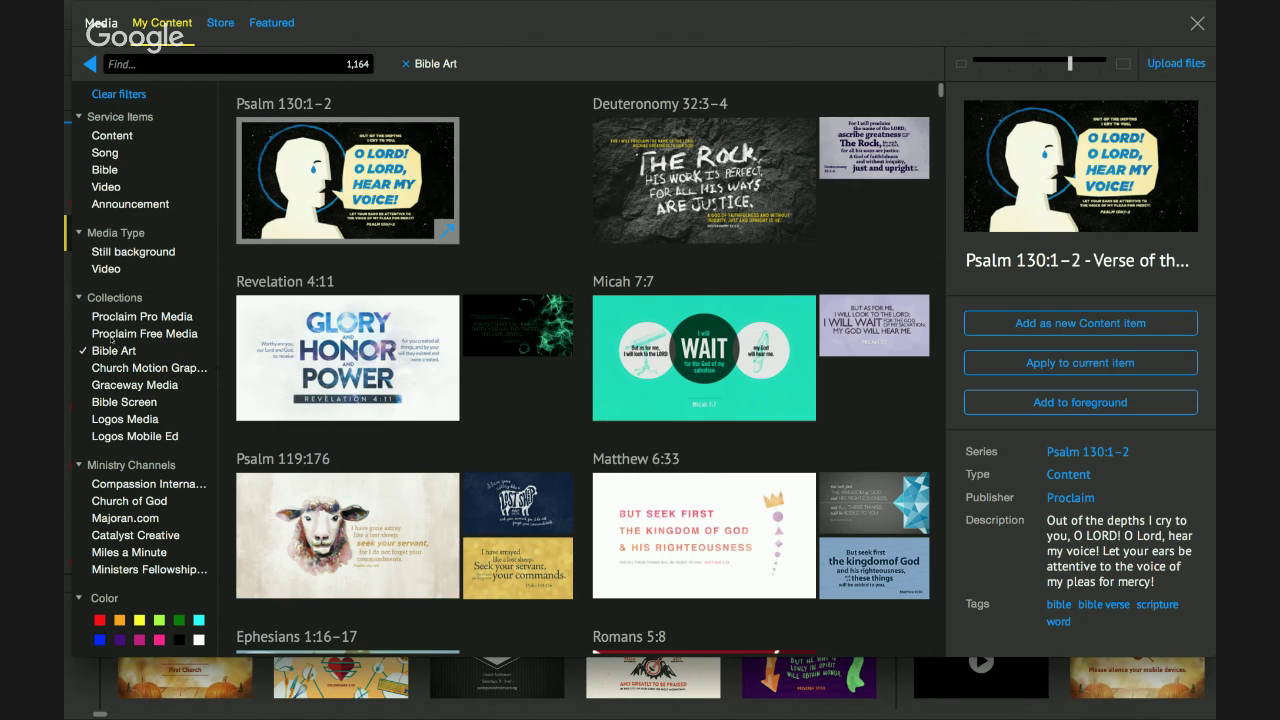
# Search the Bible Art collection for "john" and browse the matching verse slides.
pyautogui.click(237, 61)
pyautogui.write('j')
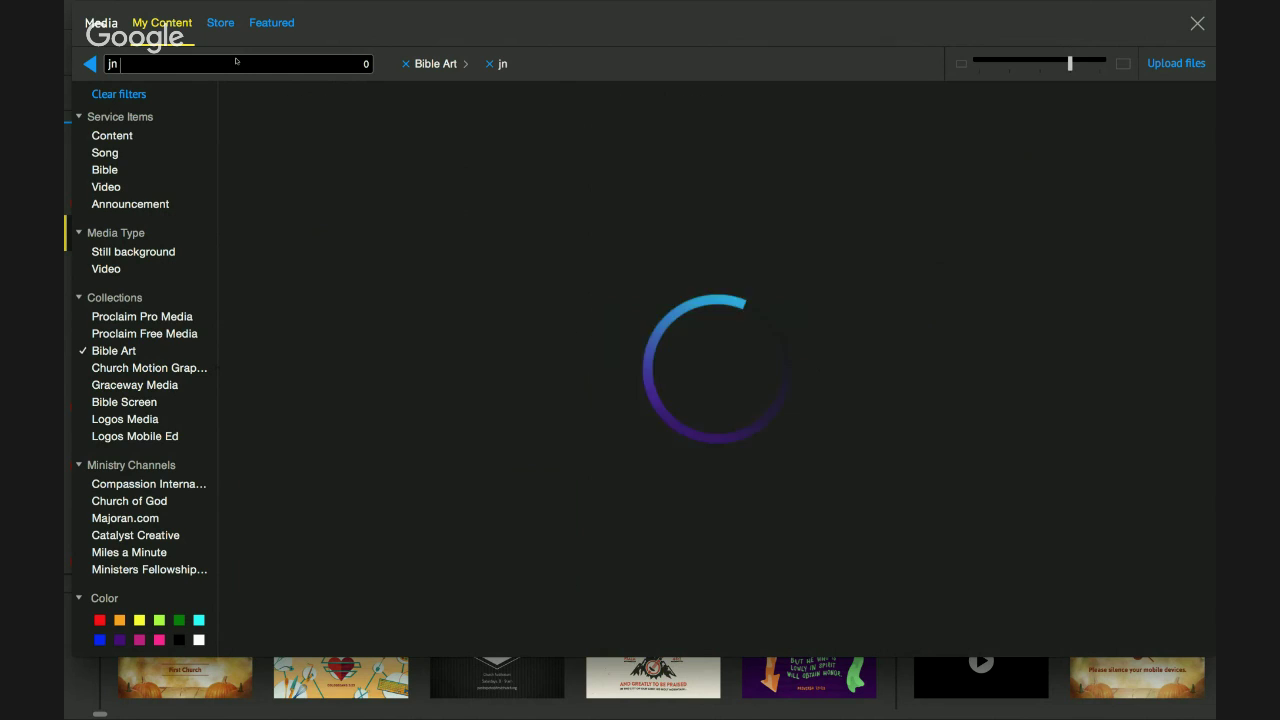
pyautogui.write('ohn')
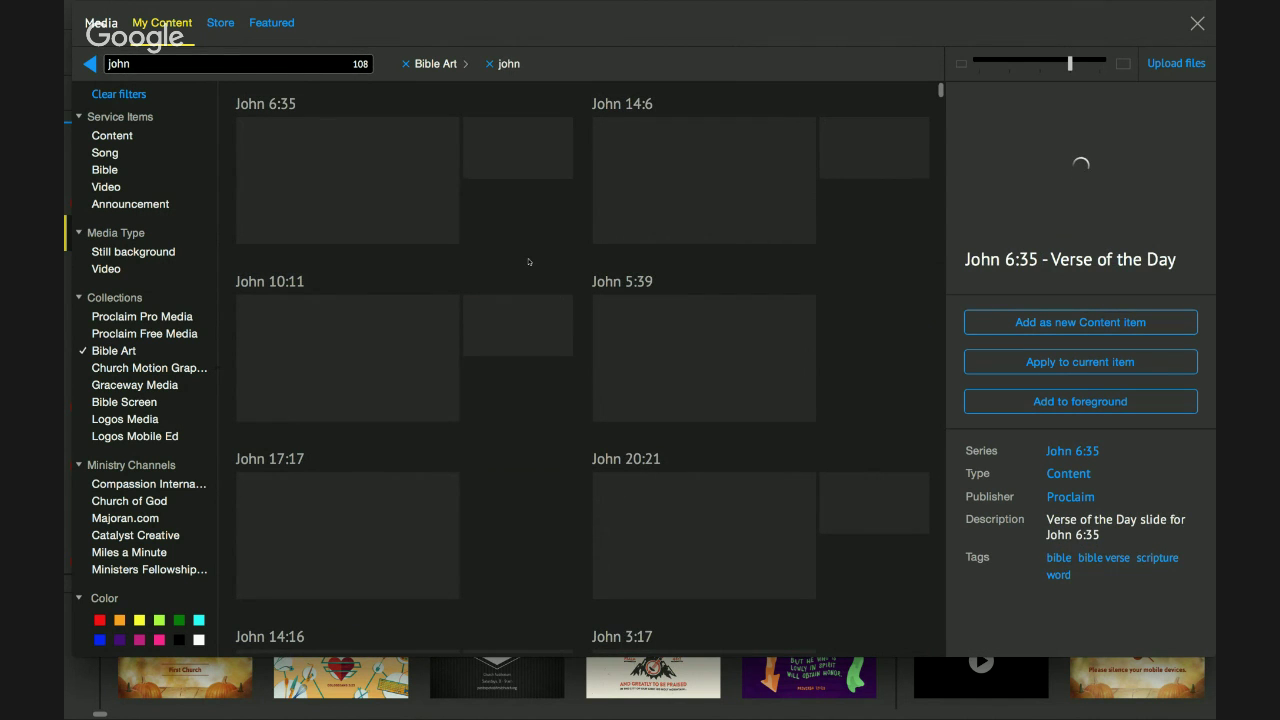
pyautogui.scroll(-4, 500, 231)
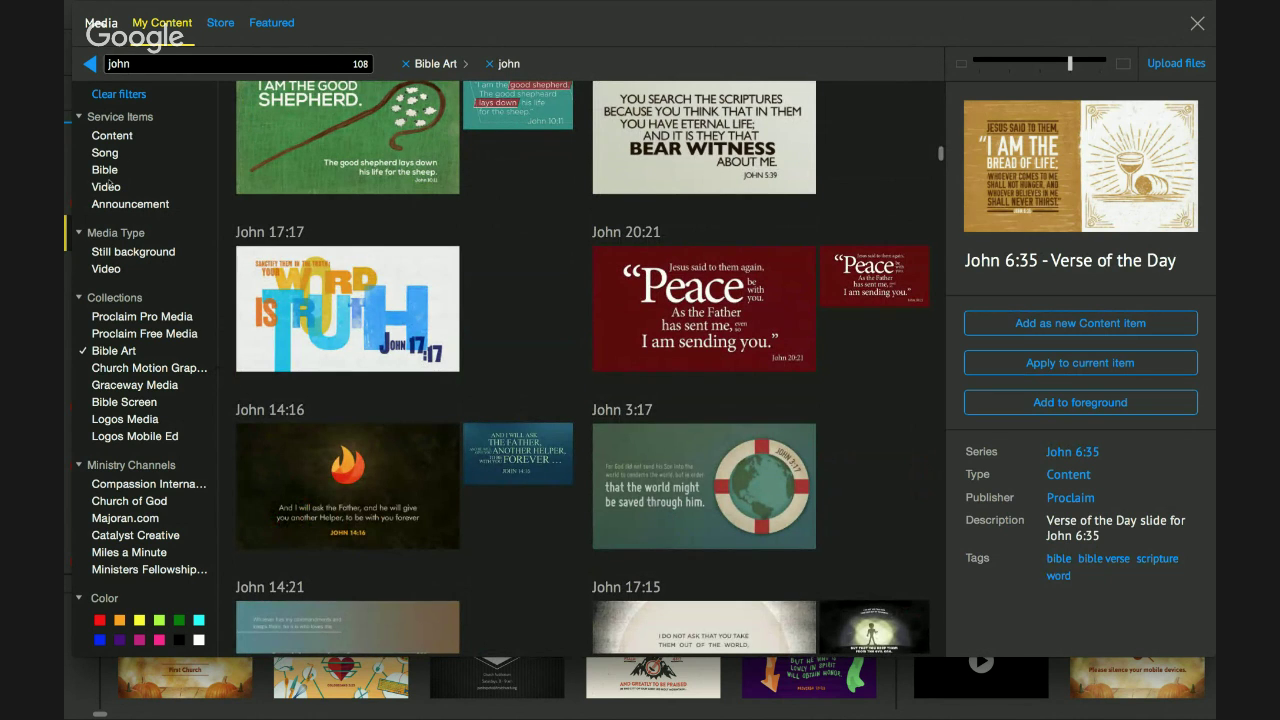
# Replace the Bible Art filter with the Video media type and add the John 19:5-01 video as a new item.
pyautogui.click(113, 350)
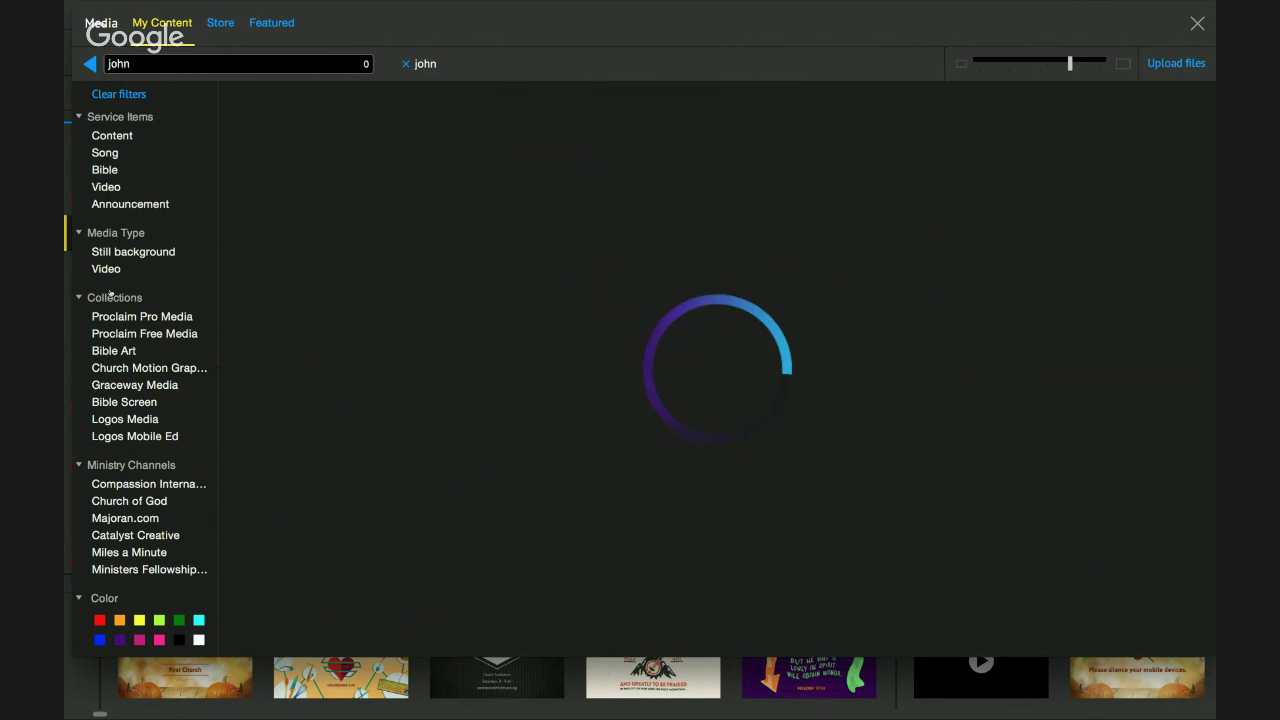
pyautogui.click(106, 269)
pyautogui.click(434, 205)
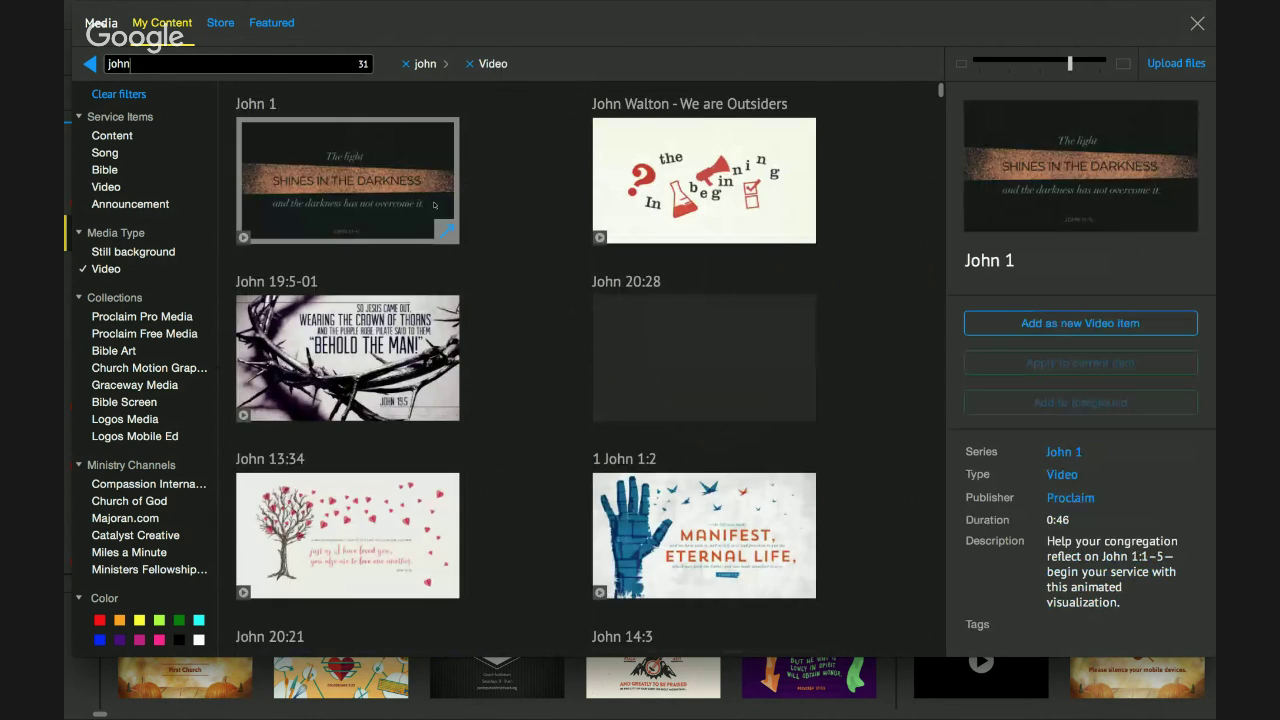
pyautogui.scroll(-1, 434, 205)
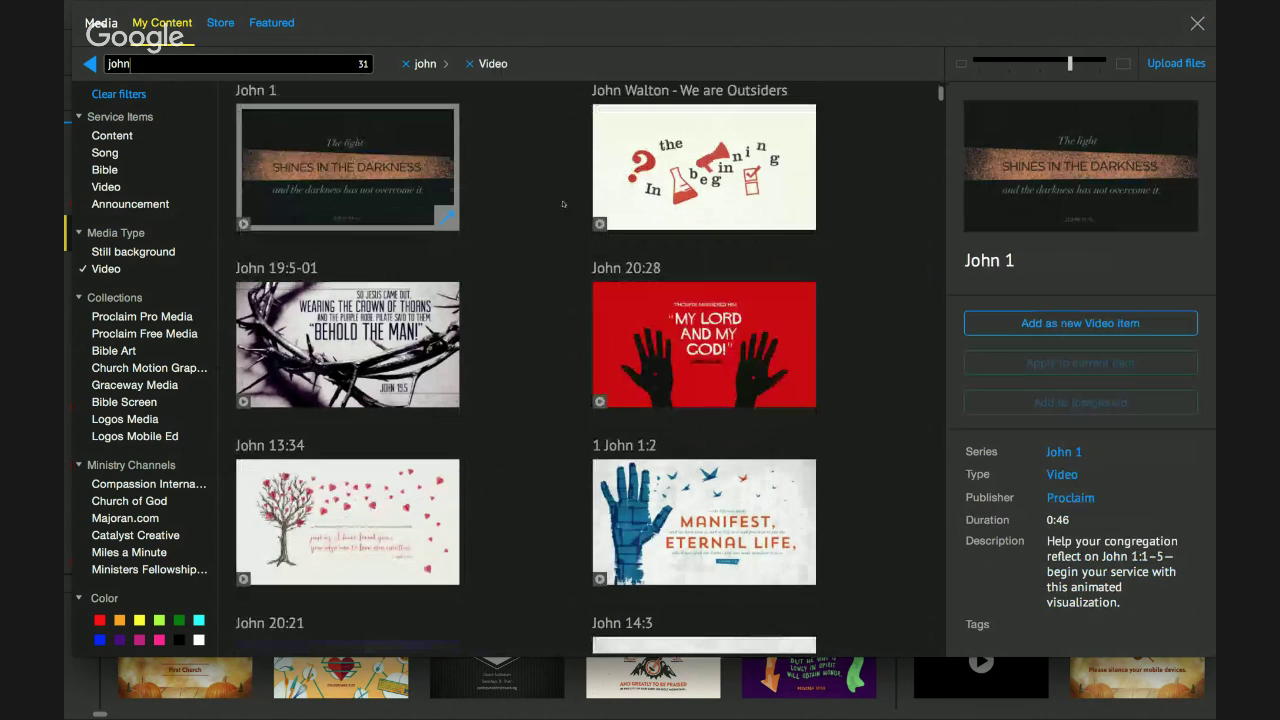
pyautogui.click(408, 293)
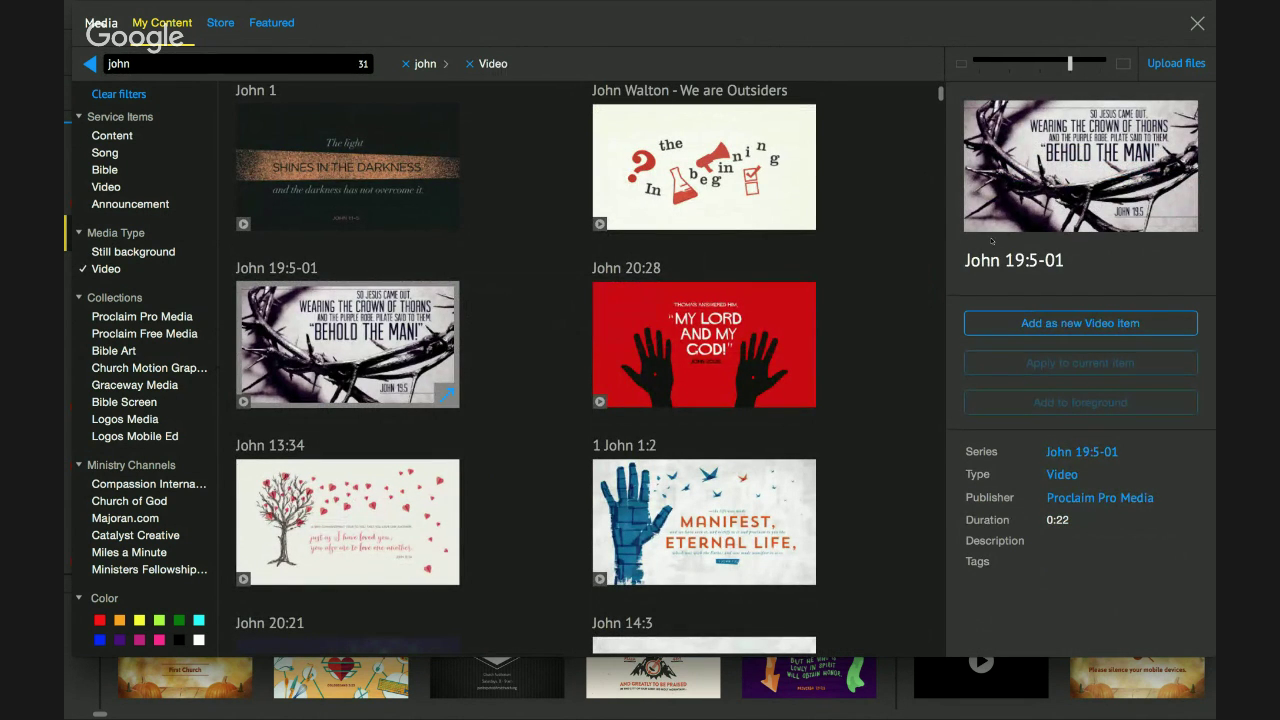
pyautogui.click(1080, 322)
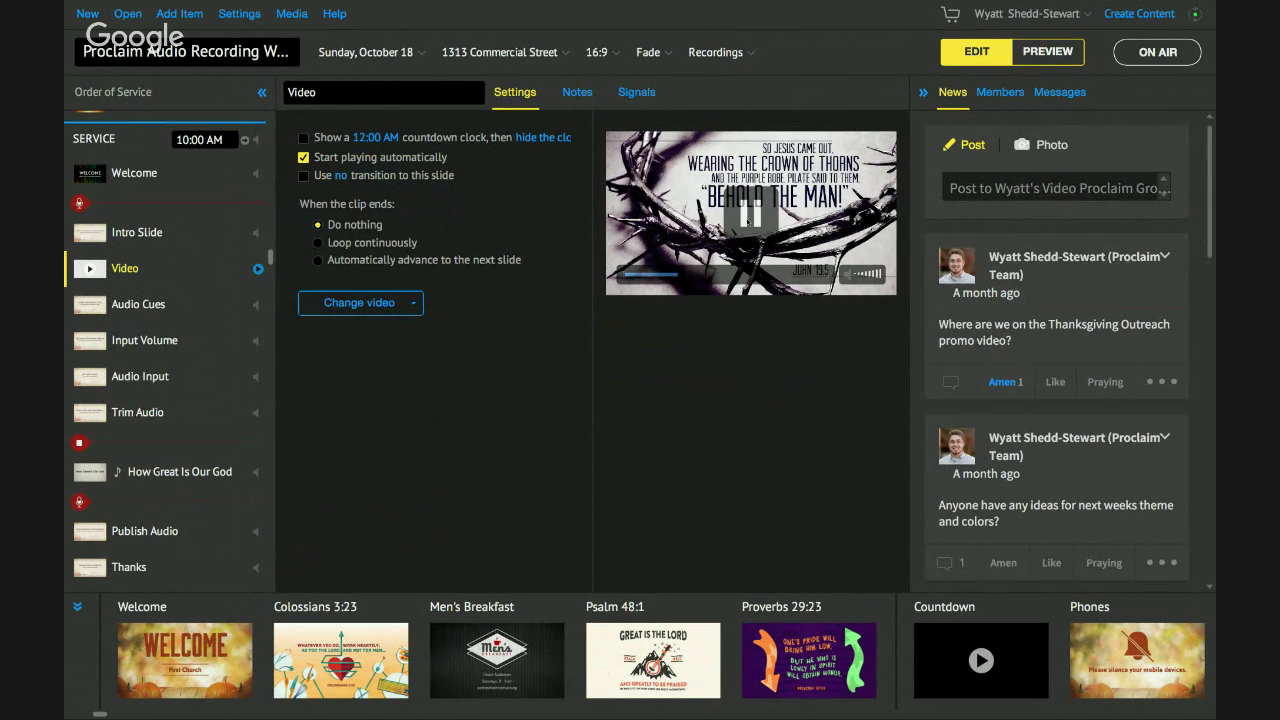
# Delete the Video item below Intro Slide from the order of service.
pyautogui.click(125, 272)
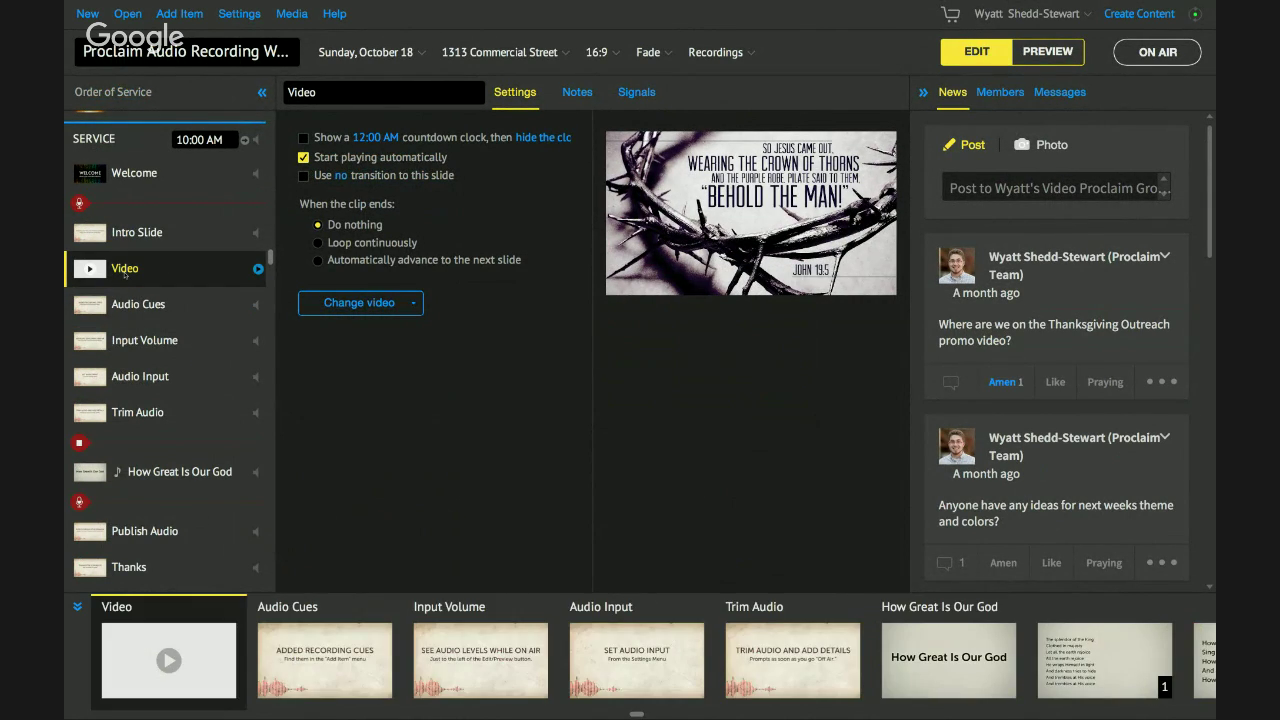
pyautogui.press('Delete')
# Return to Google Hangouts and end the current screen share.
pyautogui.press('super+Tab')
pyautogui.click(511, 91)
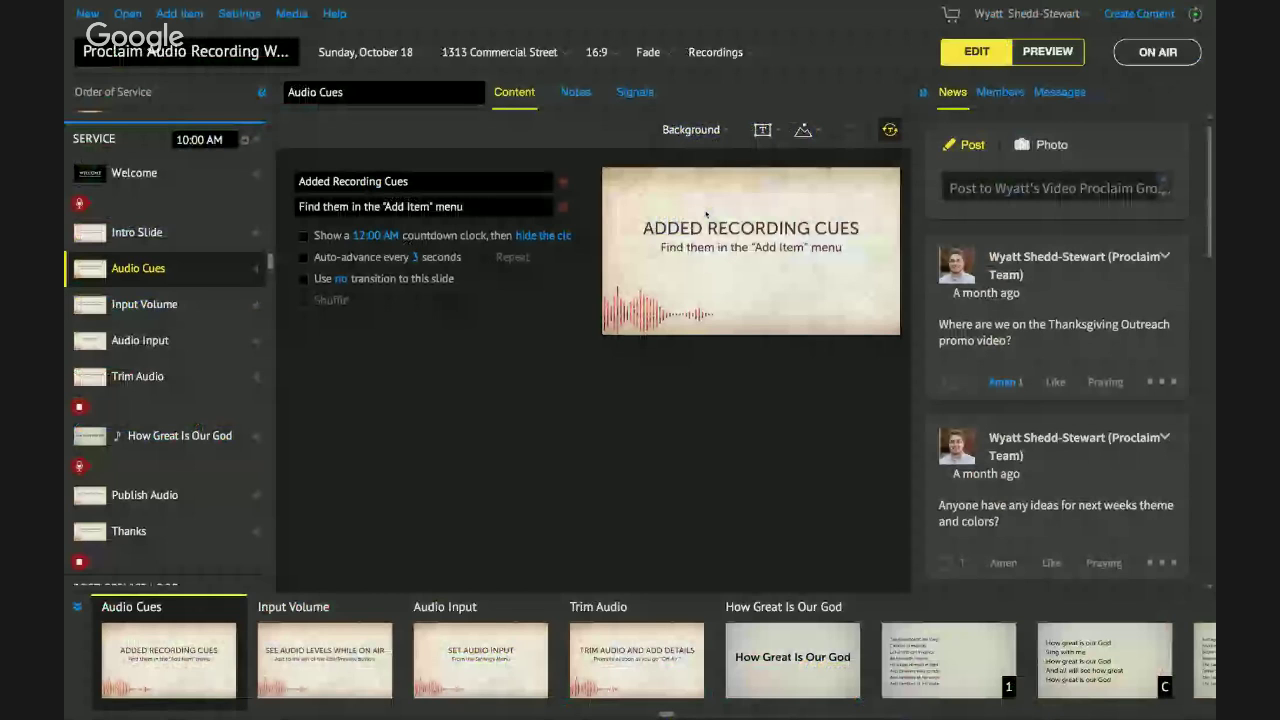
# Reopen the media library and clear the "john" search and the Video filter.
pyautogui.moveTo(235, 31)
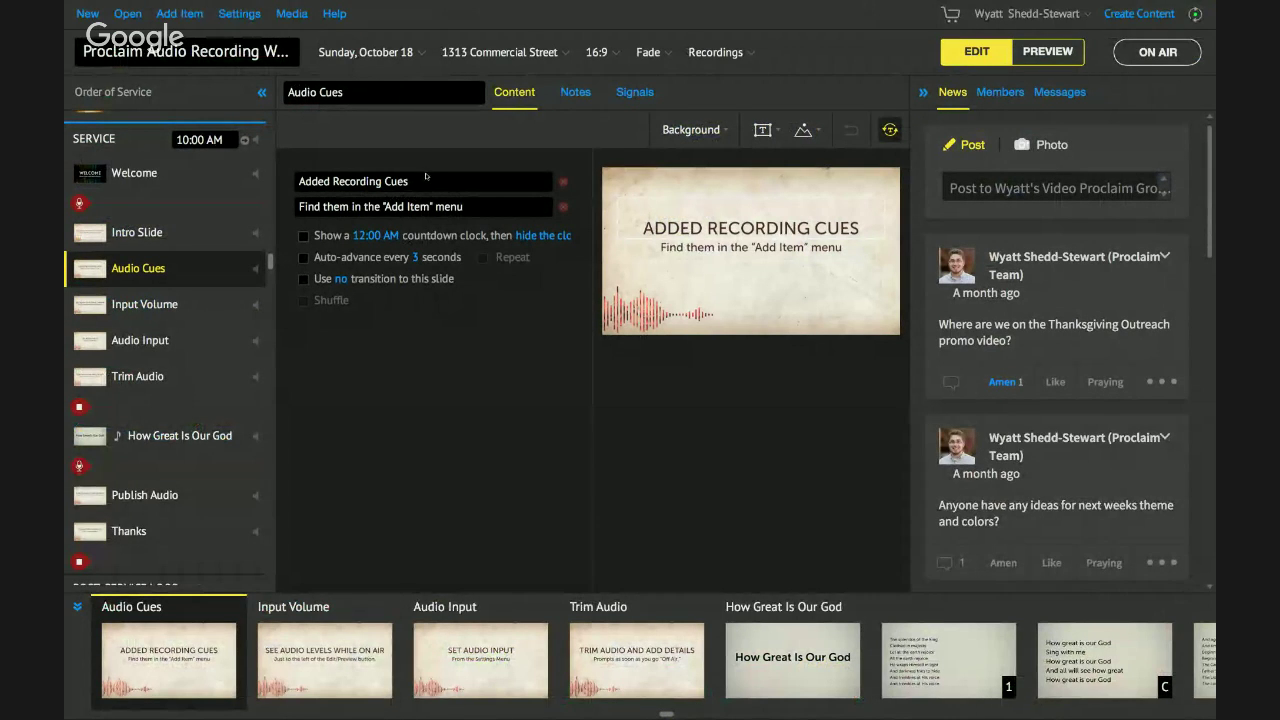
pyautogui.click(299, 18)
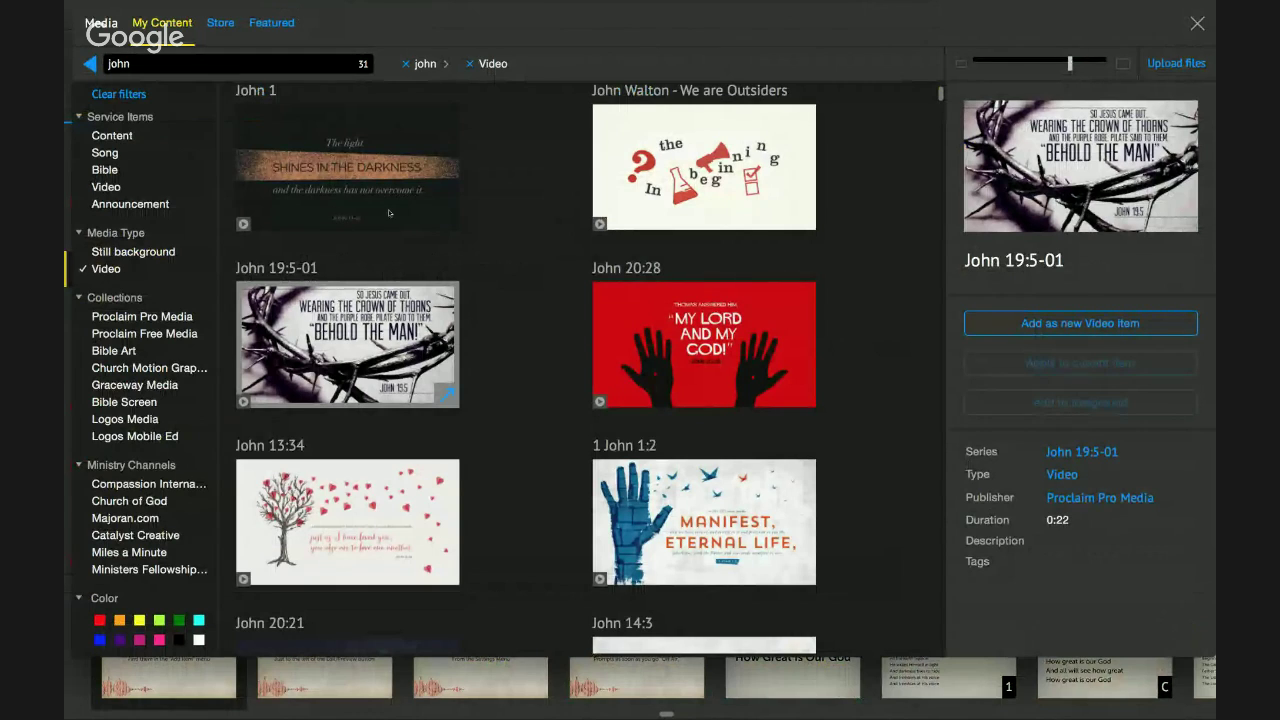
pyautogui.scroll(1, 390, 213)
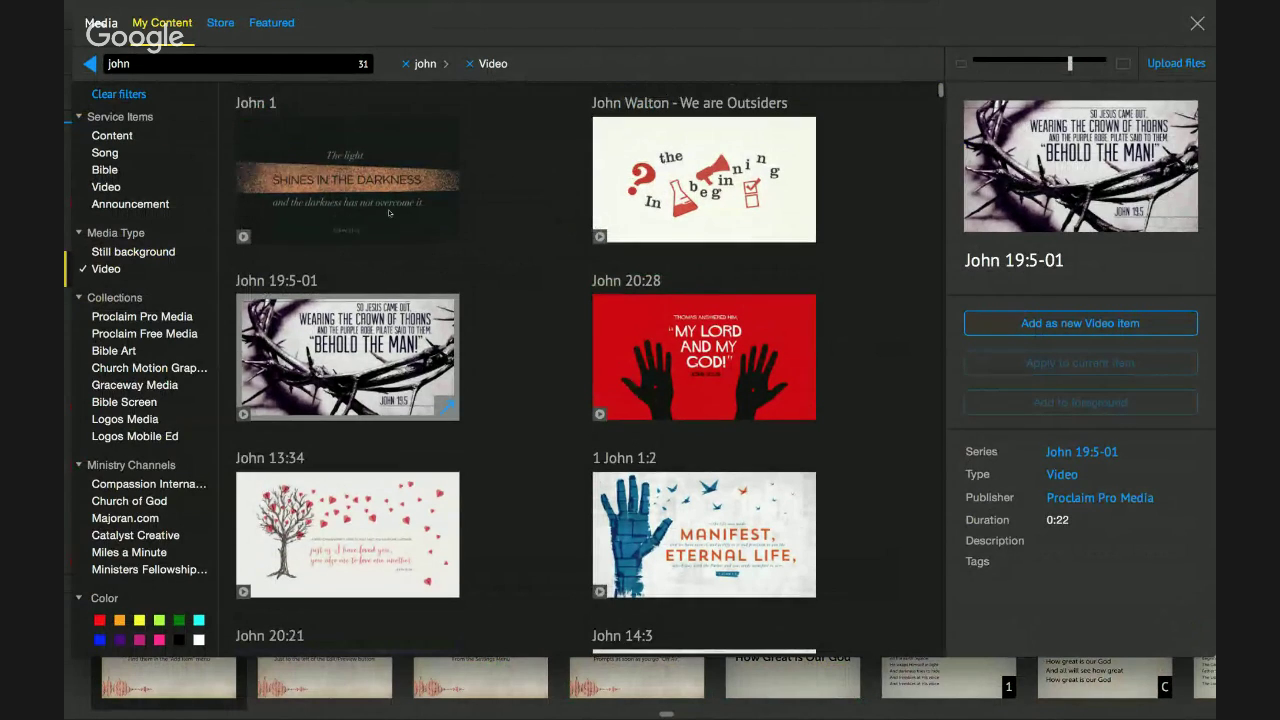
pyautogui.click(406, 64)
pyautogui.click(407, 65)
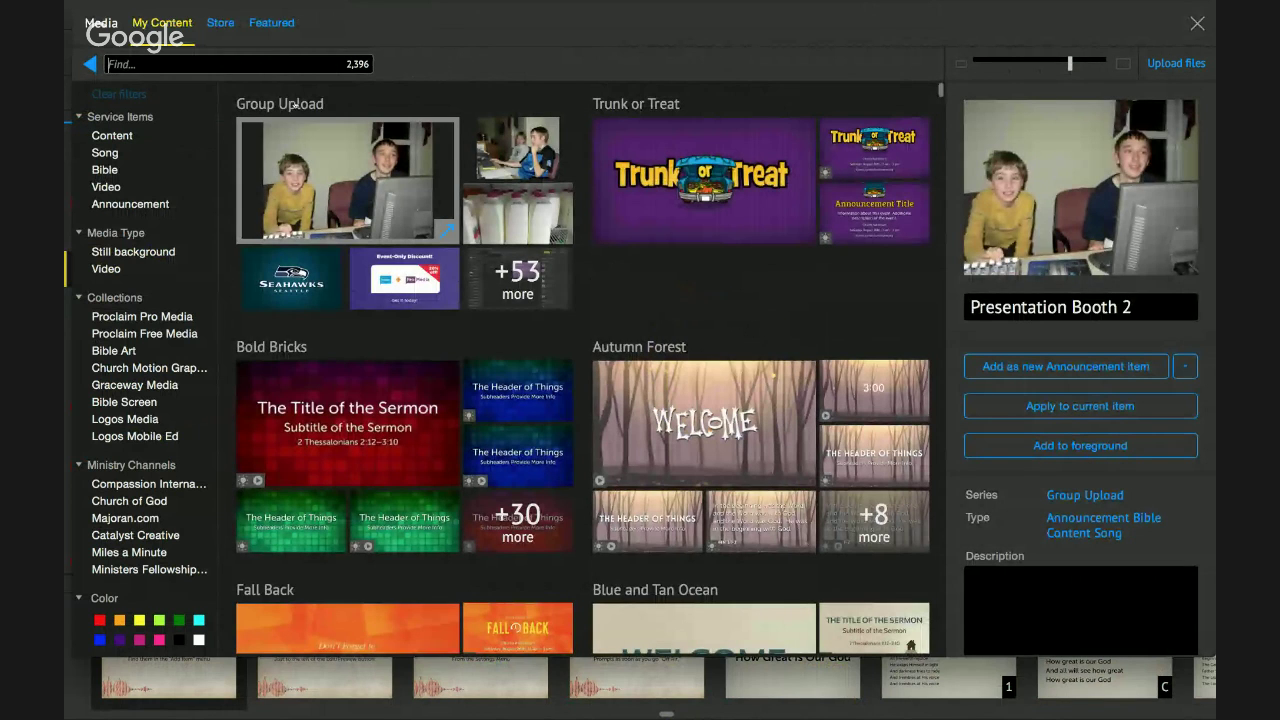
# Open the Group Upload series and add the tag 102915 to the Presentation Booth 1 image.
pyautogui.click(294, 104)
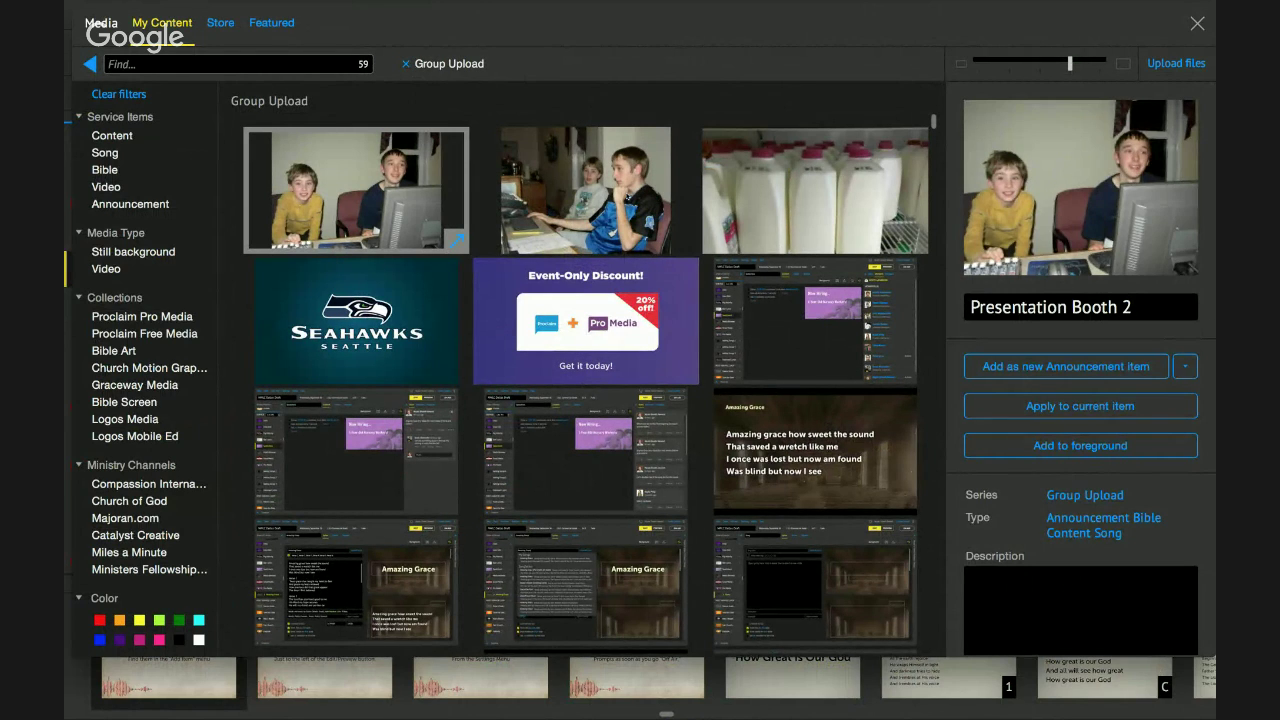
pyautogui.click(580, 208)
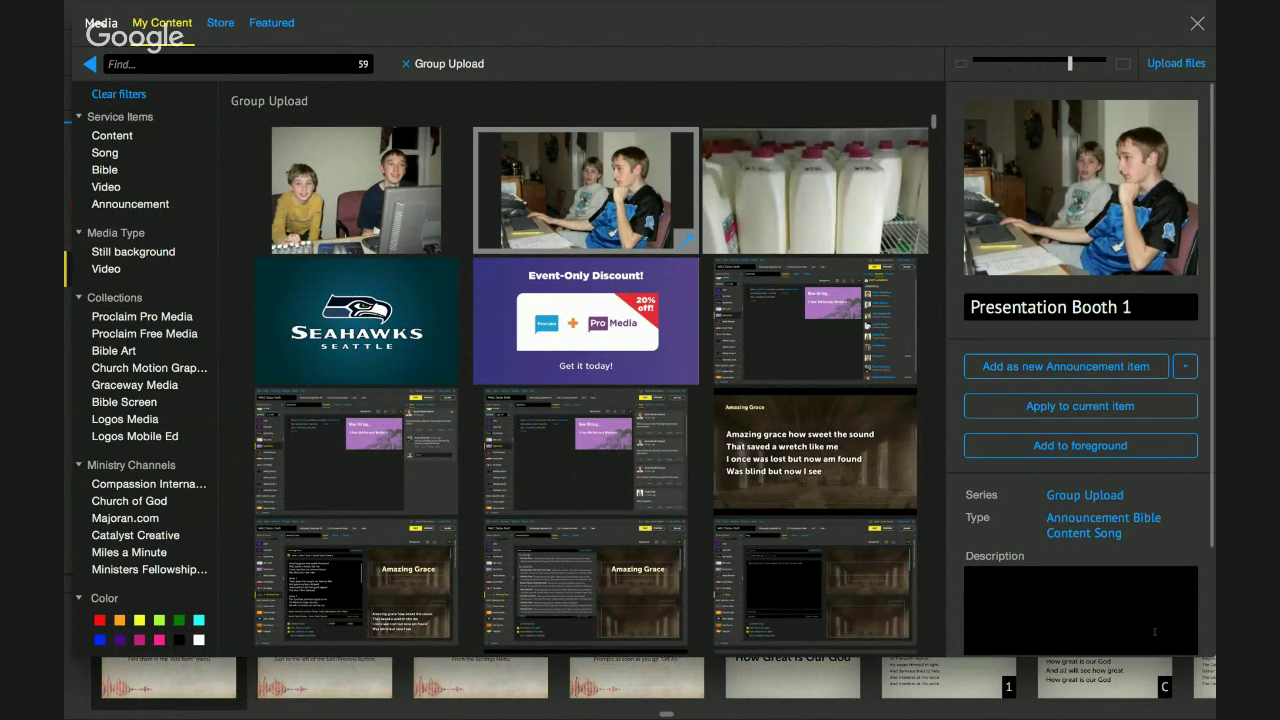
pyautogui.scroll(-3, 1178, 497)
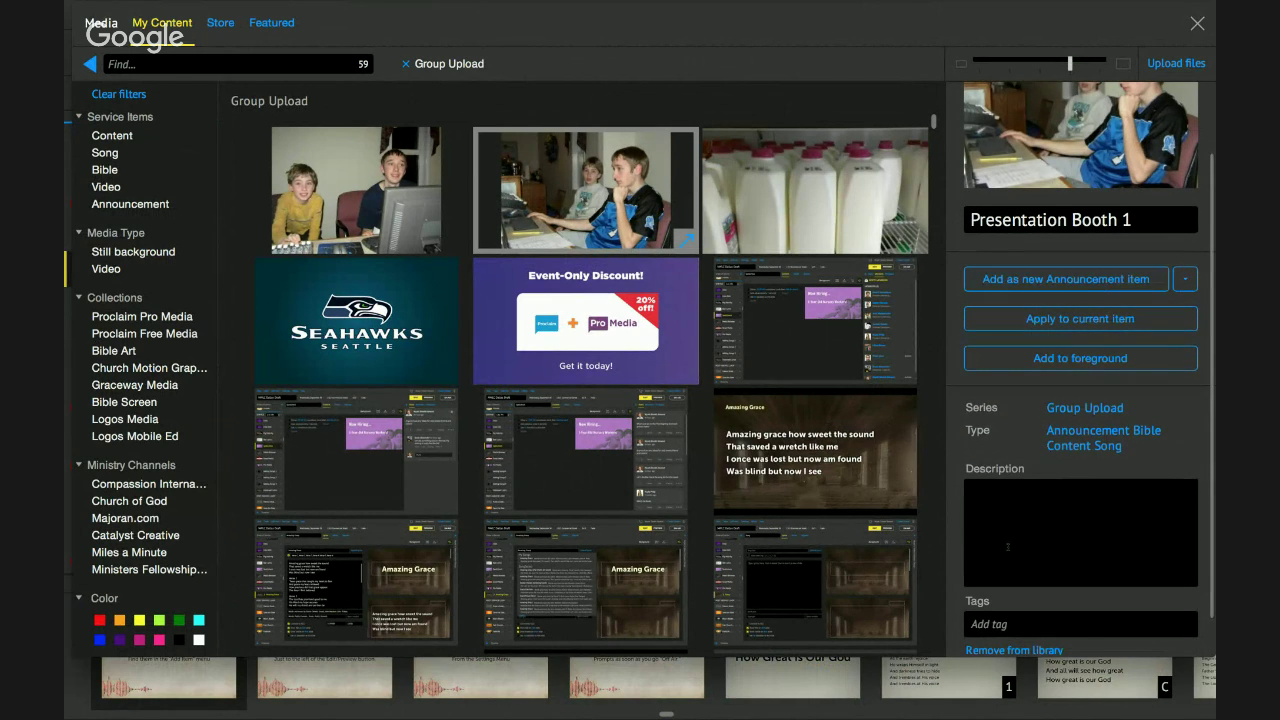
pyautogui.click(1040, 624)
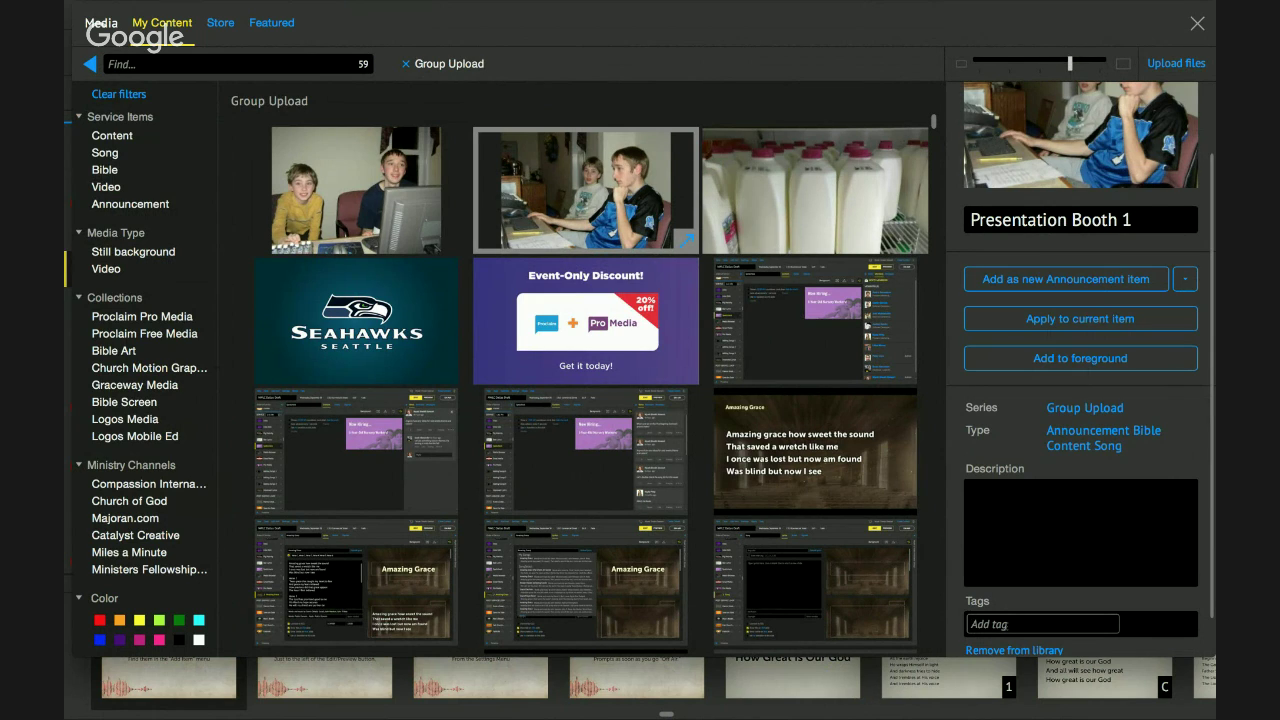
pyautogui.write('102915')
pyautogui.press('Return')
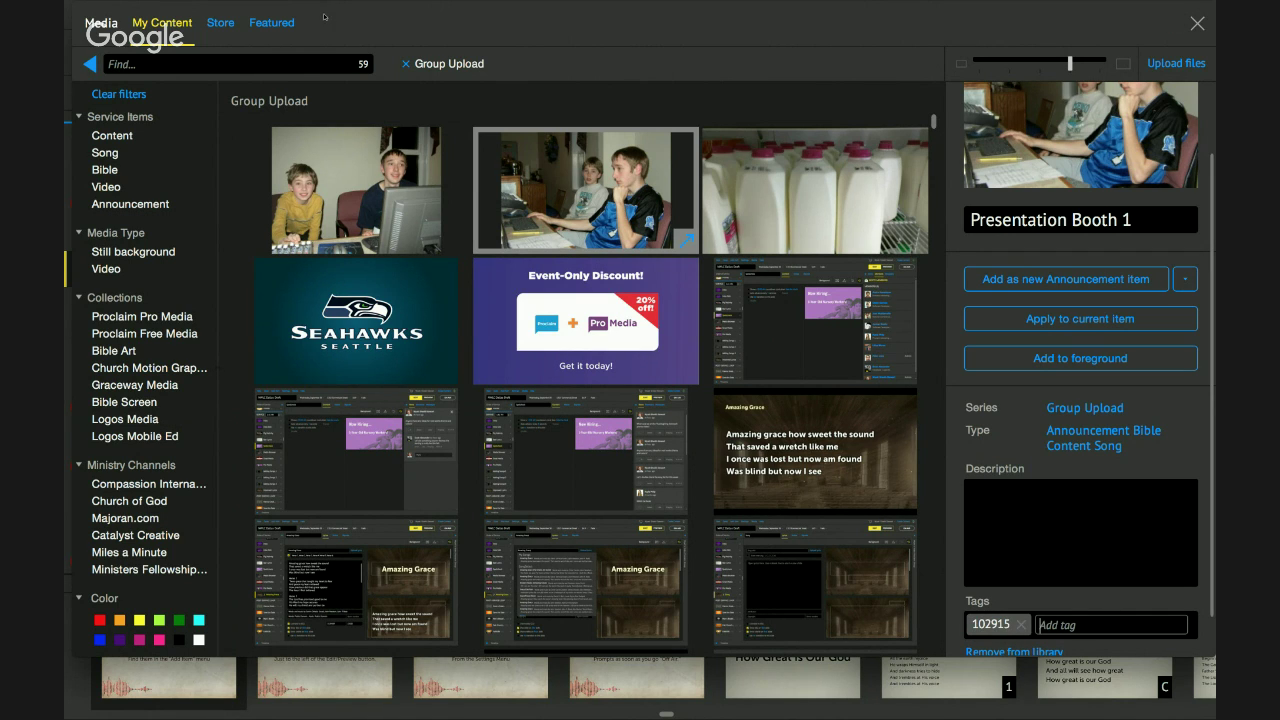
# Search the Group Upload series for the tag 102915 and view the actions available for the tagged image.
pyautogui.click(280, 60)
pyautogui.write('102915')
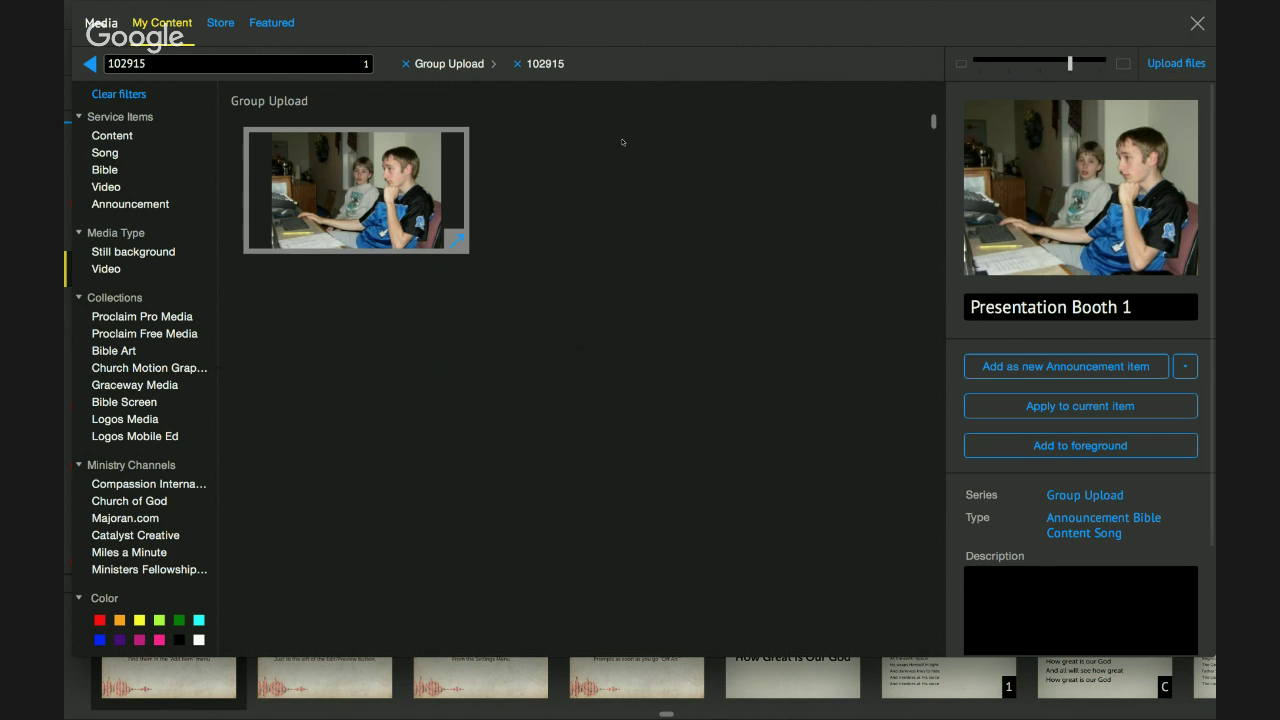
pyautogui.click(430, 64)
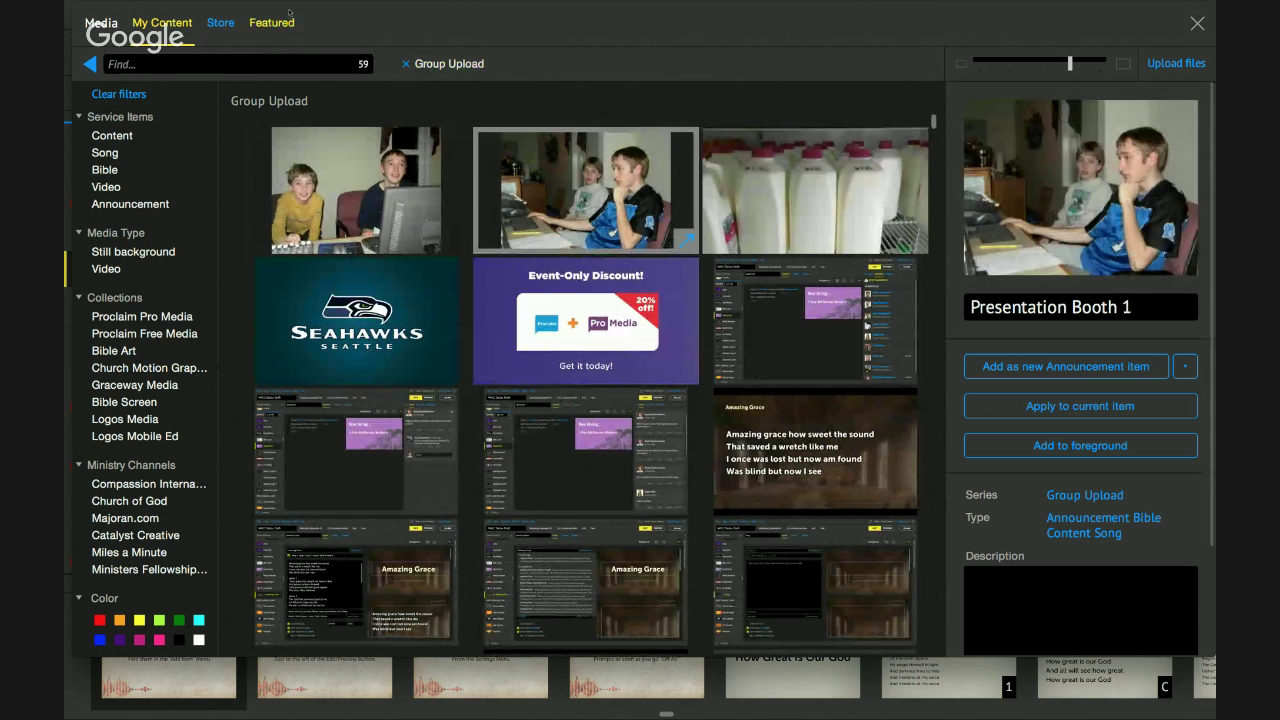
pyautogui.click(258, 64)
pyautogui.write('102915')
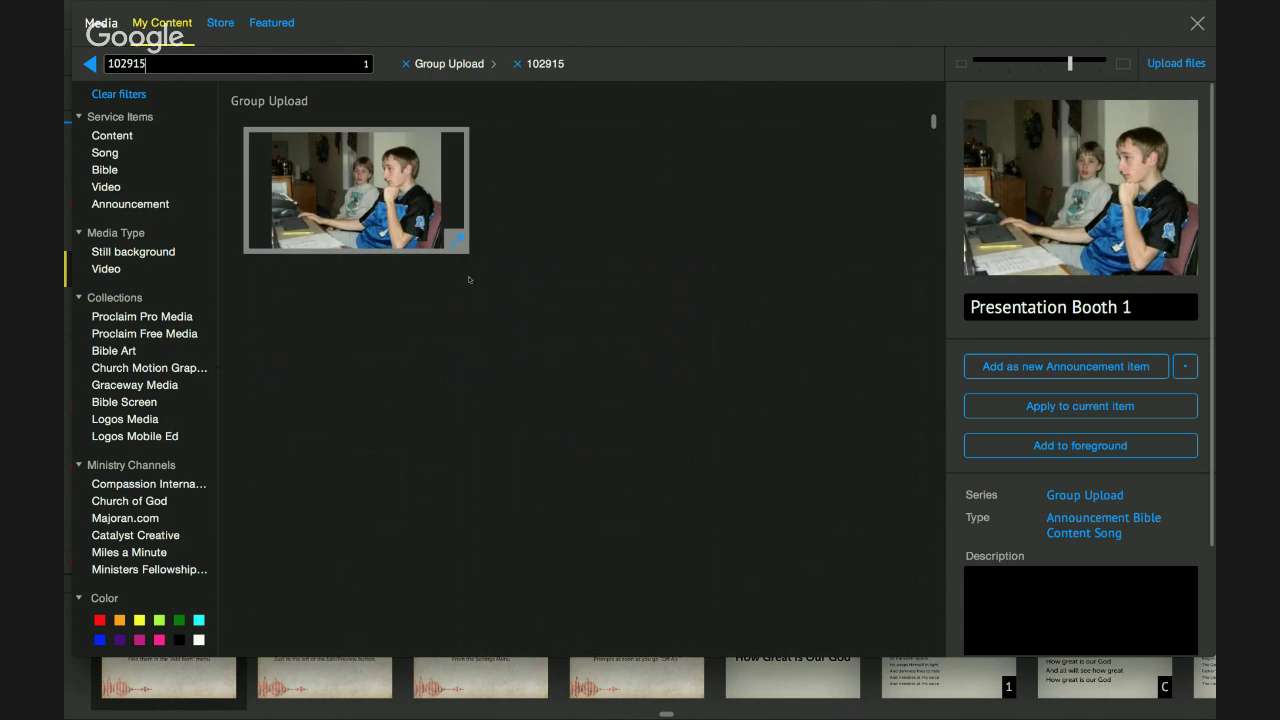
pyautogui.rightClick(407, 203)
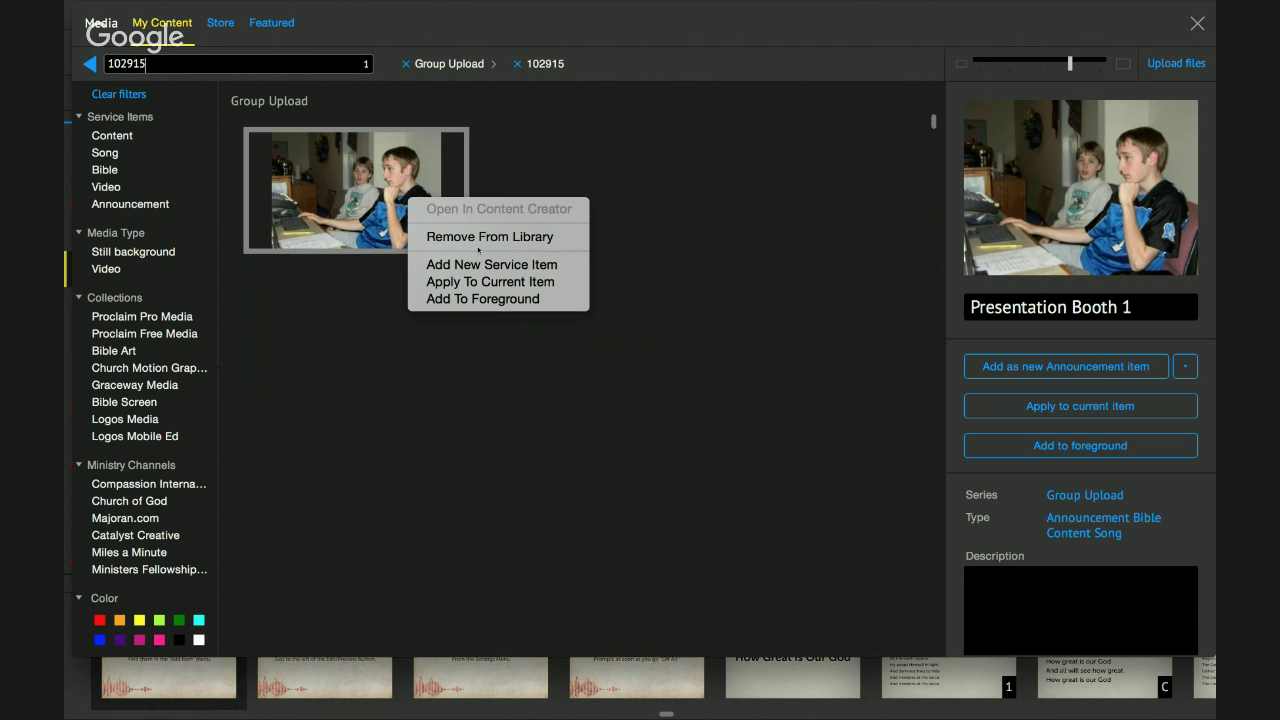
pyautogui.click(343, 323)
# Replace the 102915 search in Group Upload with "loop", and clear that search as well.
pyautogui.click(260, 59)
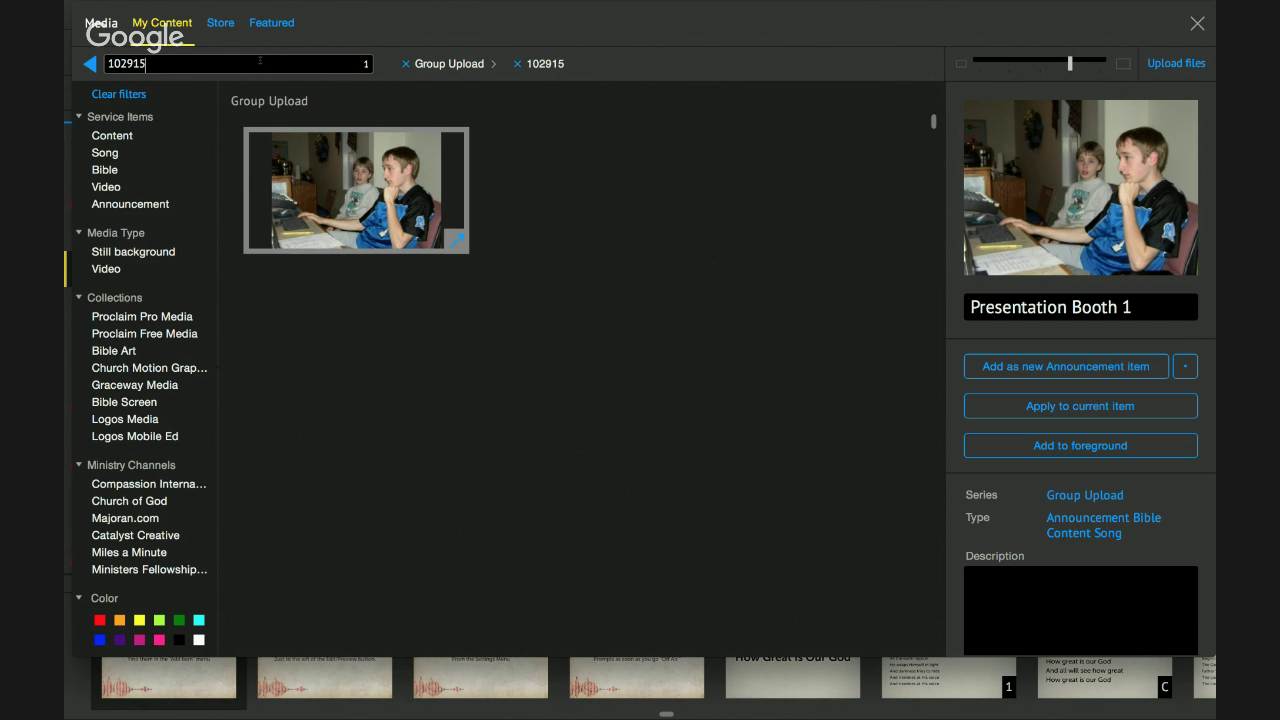
pyautogui.press('BackSpace')
pyautogui.press('BackSpace')
pyautogui.press('BackSpace')
pyautogui.press('BackSpace')
pyautogui.press('BackSpace')
pyautogui.press('BackSpace')
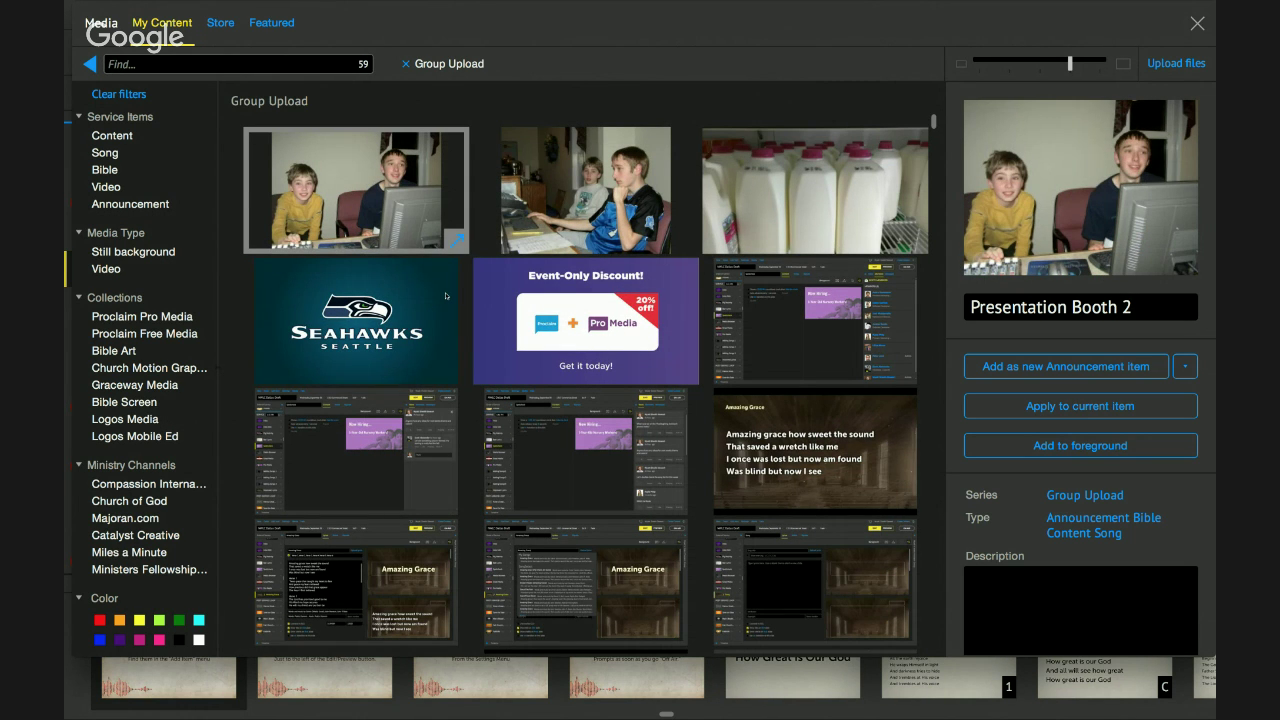
pyautogui.write('loop')
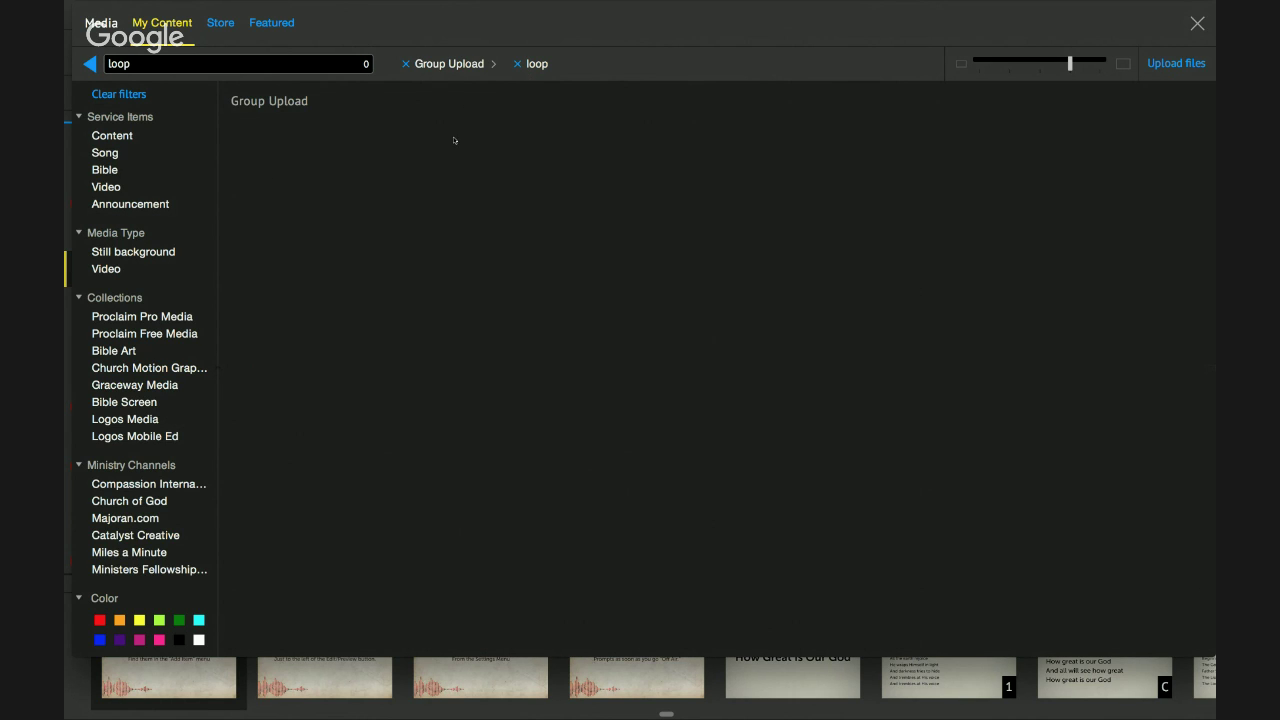
pyautogui.click(518, 64)
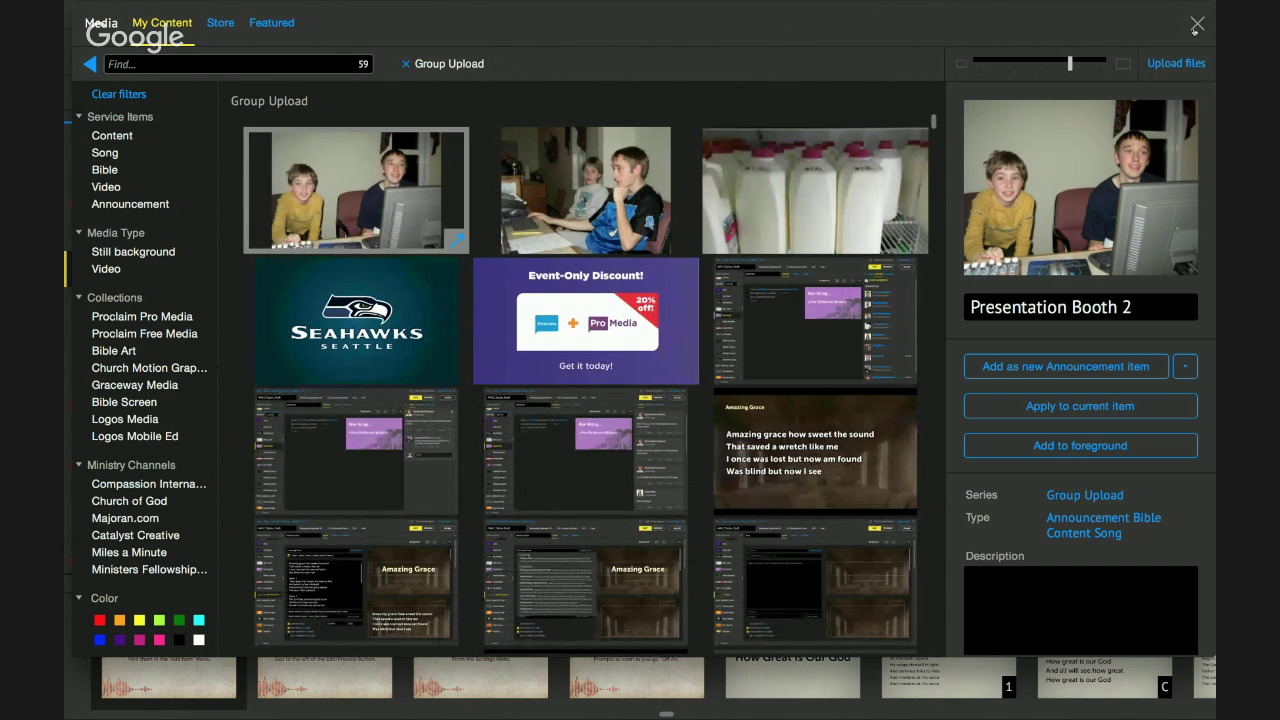
# Close the media library and switch to Google Hangouts to stop the screen share.
pyautogui.click(1197, 24)
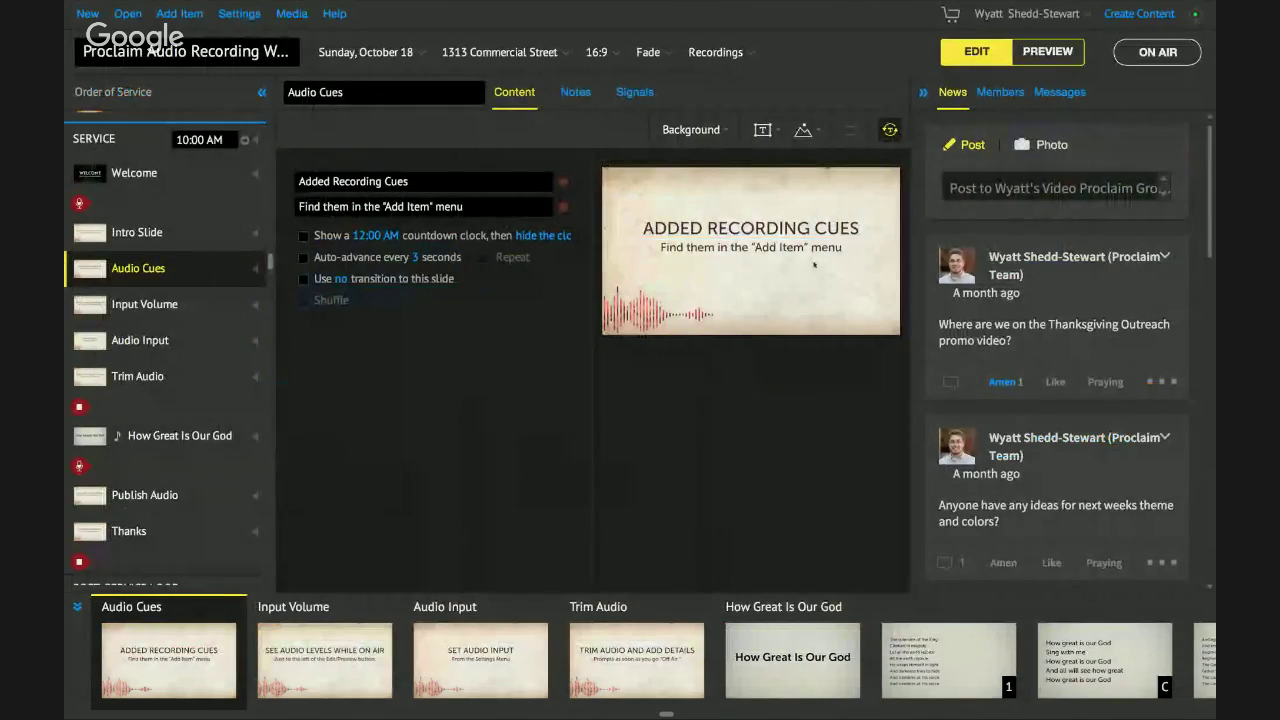
pyautogui.hotkey('ctrl', 'Left')
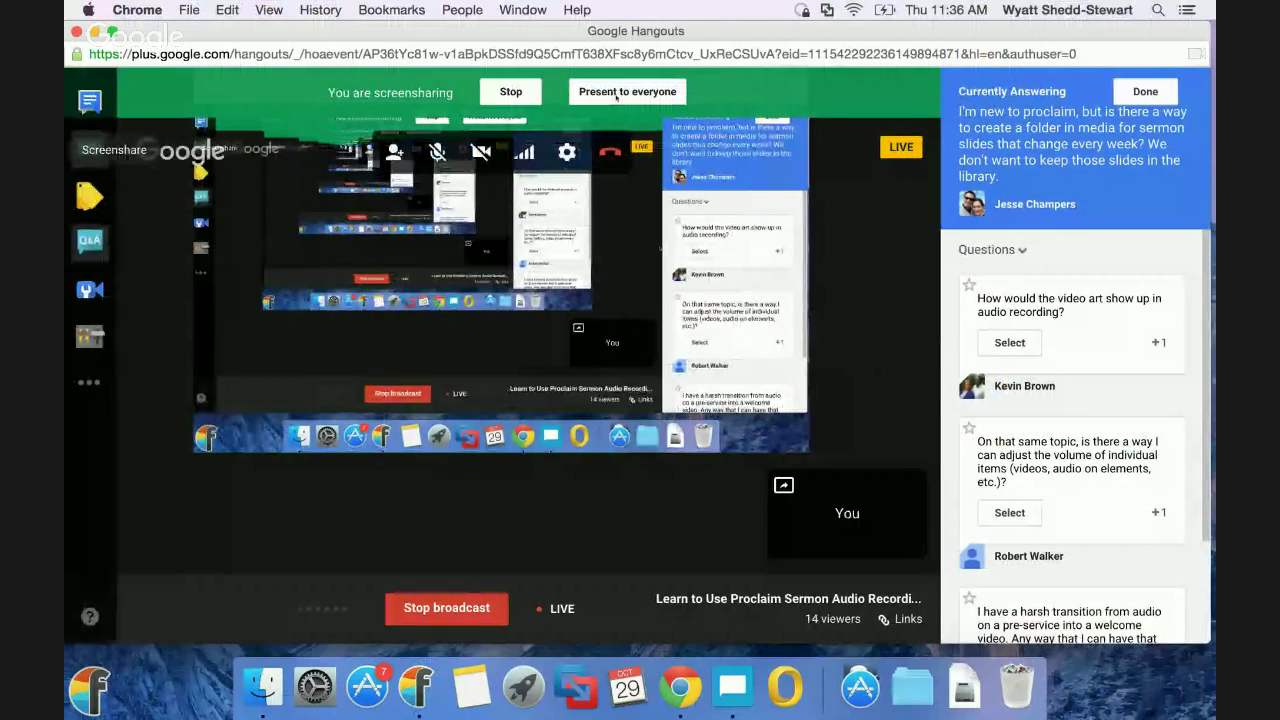
pyautogui.click(509, 91)
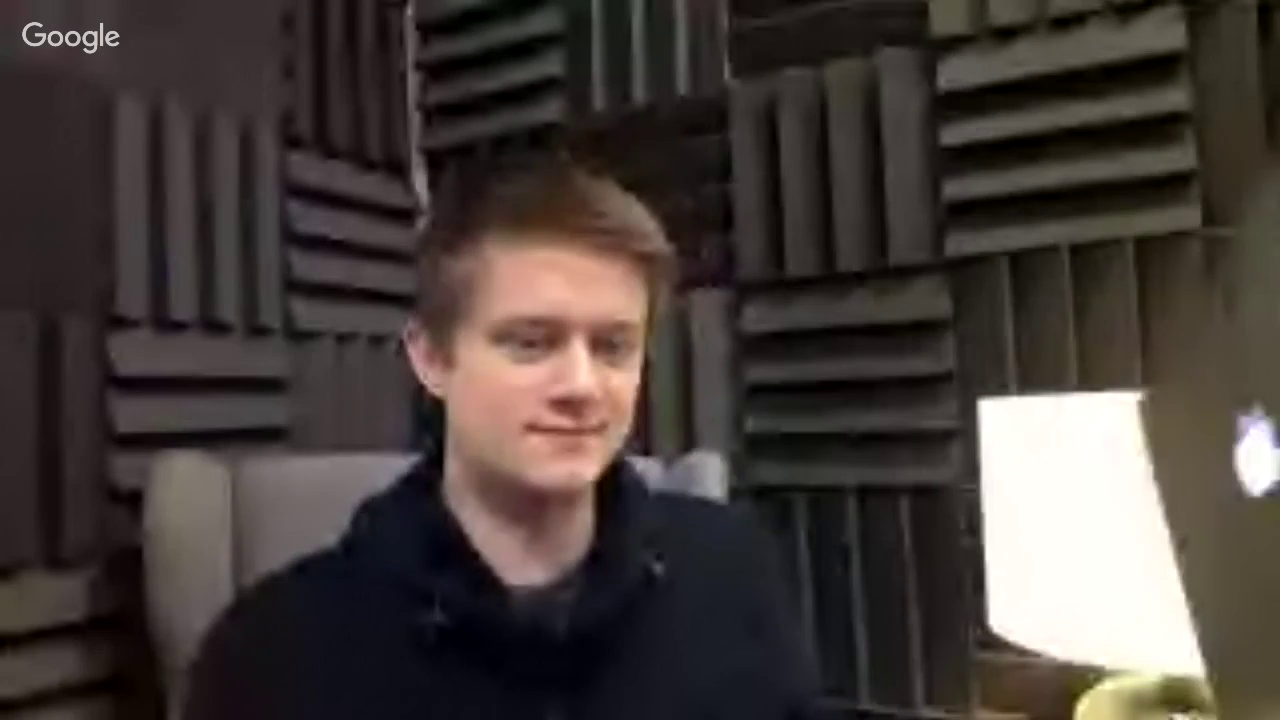